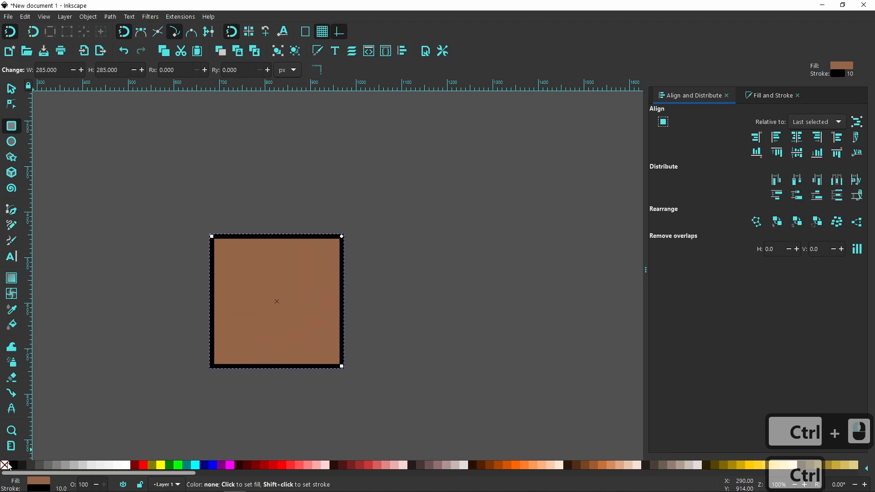
Set the brown square's stroke width to 1 px with a miter join, and remove its stroke paint.
key(shift)
click(769, 95)
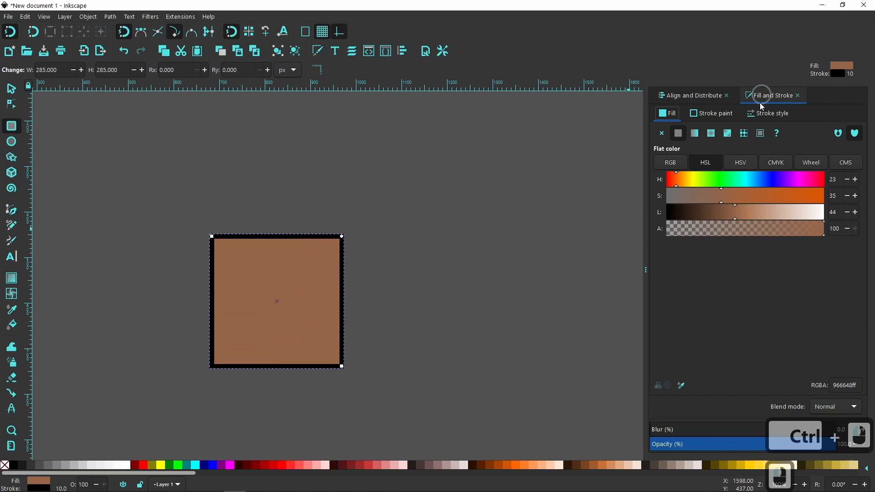
click(768, 114)
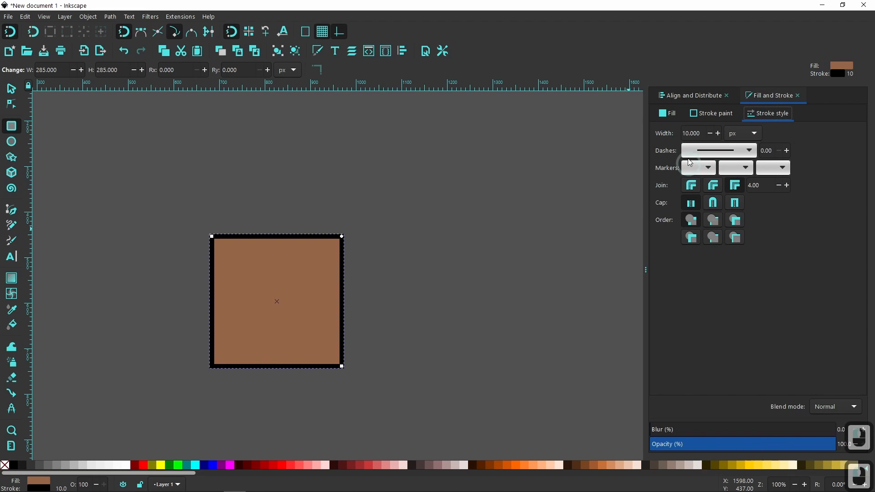
double_click(694, 134)
text(1)
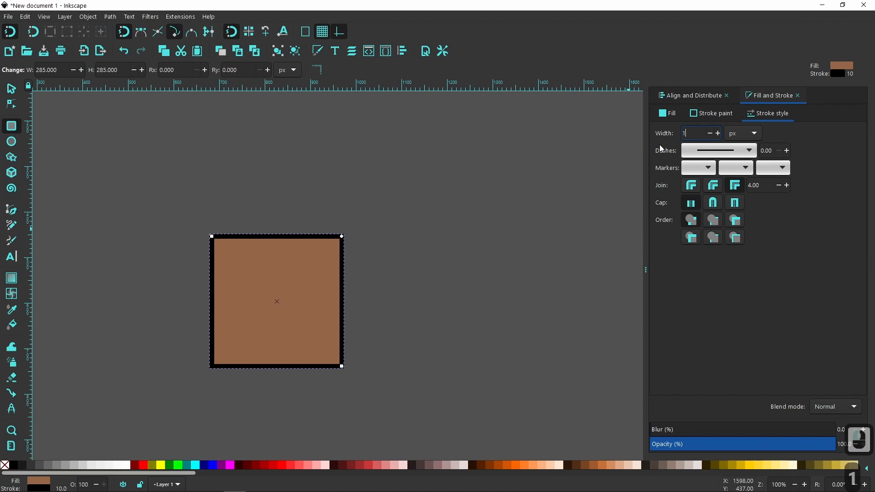
click(738, 188)
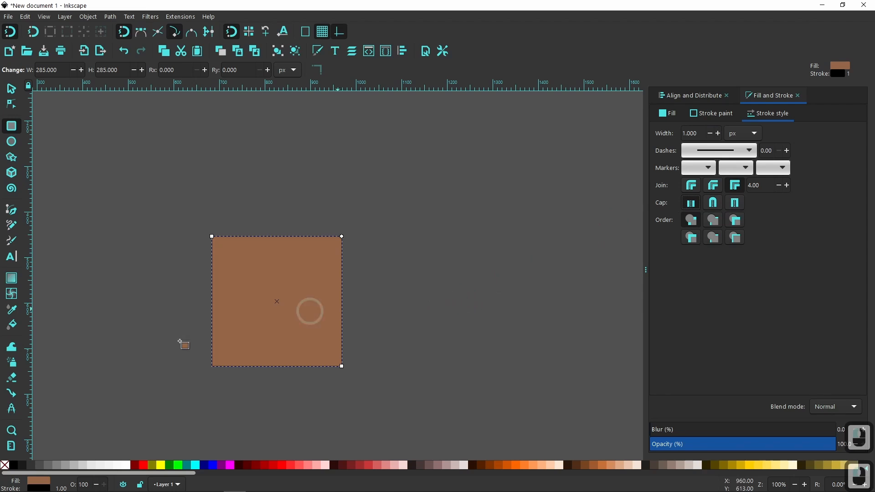
shift+click(5, 465)
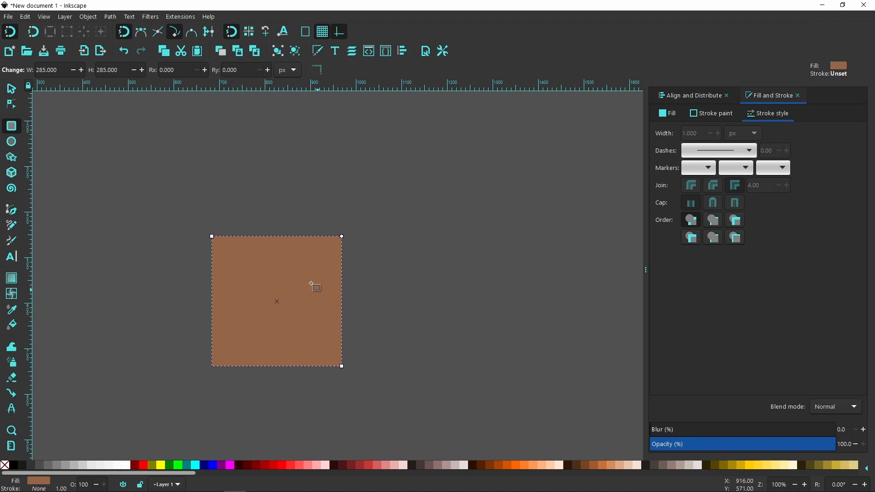
Skew the square vertically so its right side slopes down, giving an overall height of about 449.5 px.
click(11, 89)
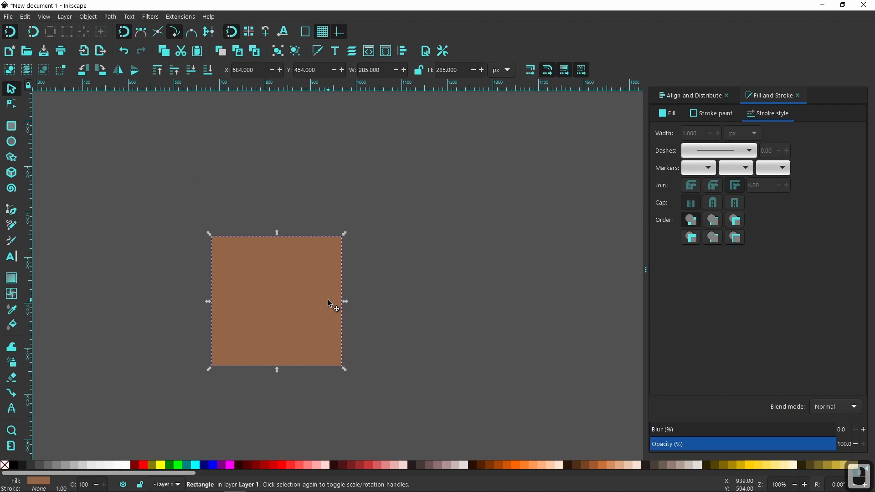
click(328, 301)
drag(346, 303, 345, 338)
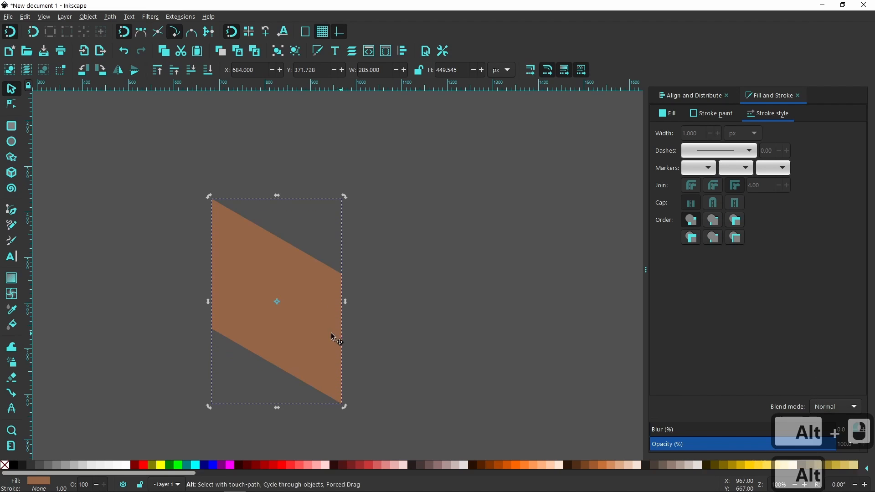
Duplicate the skewed brown panel and fill the copy with red.
right_click(303, 307)
click(333, 105)
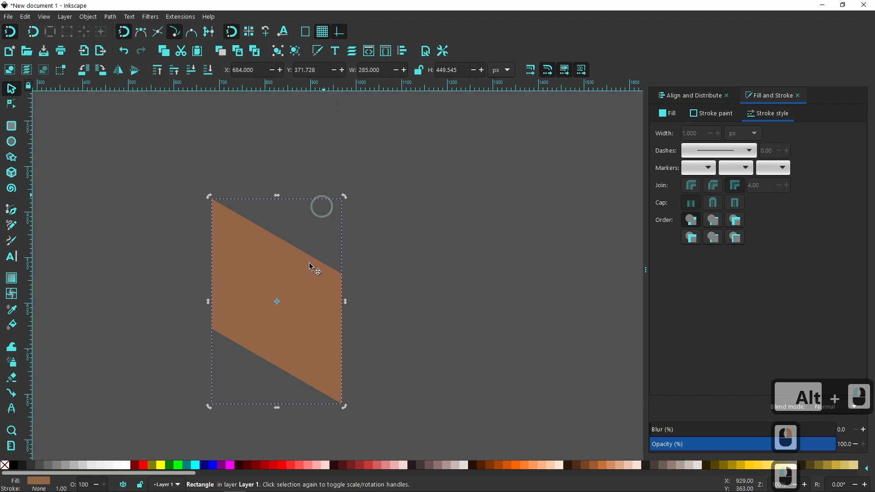
click(145, 465)
click(321, 337)
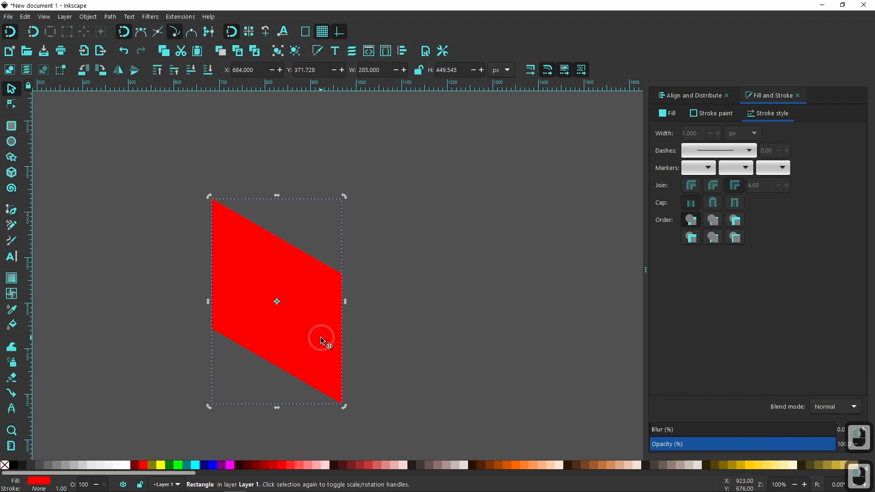
Flip the red copy horizontally and snap its lower corner to the brown panel's lower right corner.
click(120, 72)
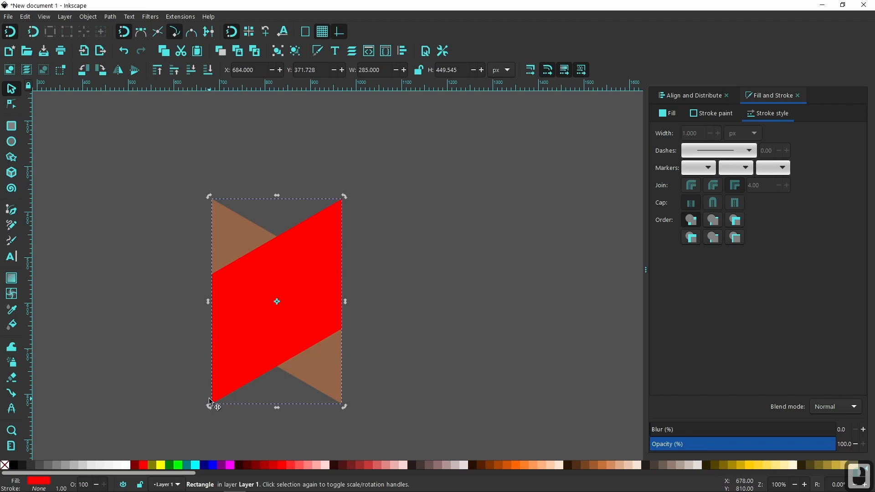
click(176, 34)
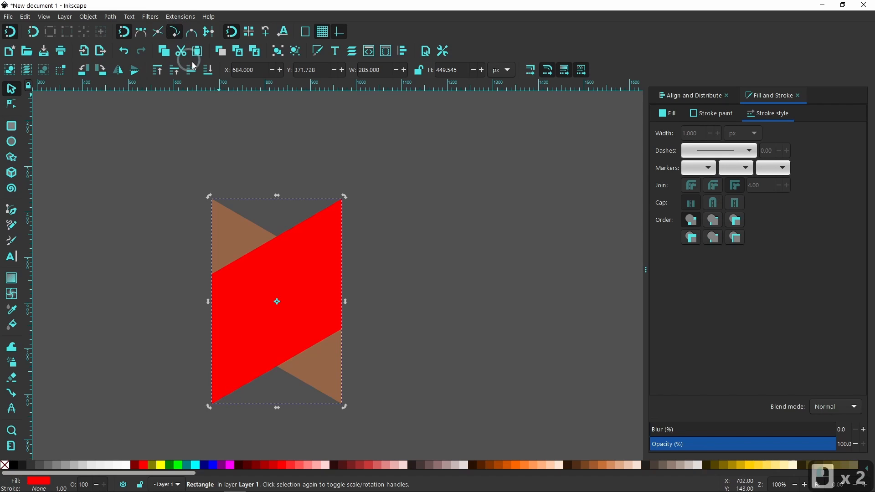
double_click(241, 406)
drag(214, 405, 346, 407)
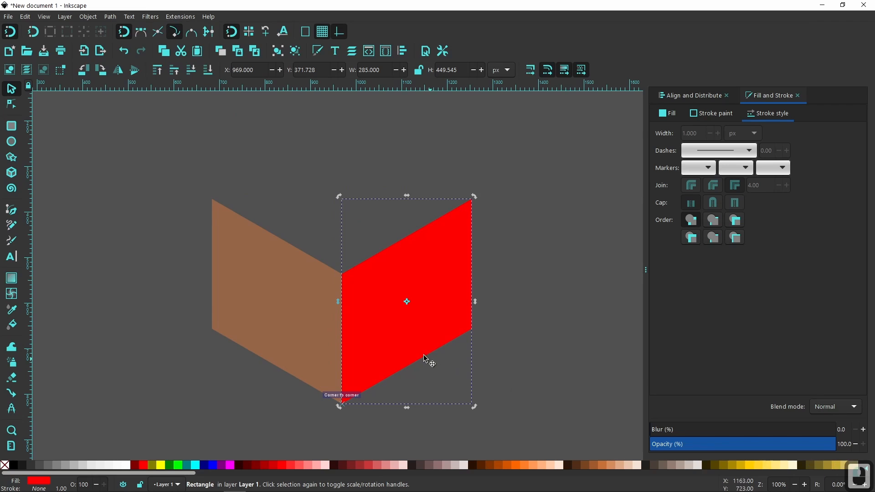
Duplicate the red panel and snap the copy to its right edge, continuing the upward slope.
right_click(404, 363)
click(424, 127)
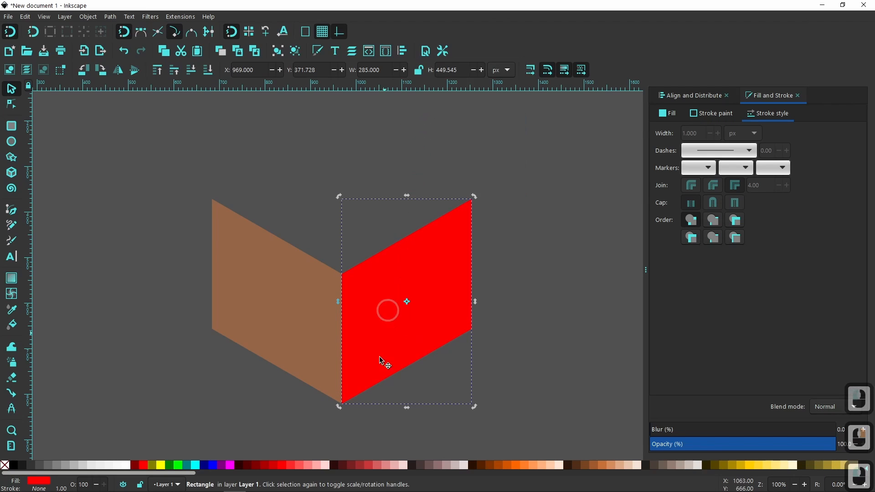
drag(346, 404, 471, 361)
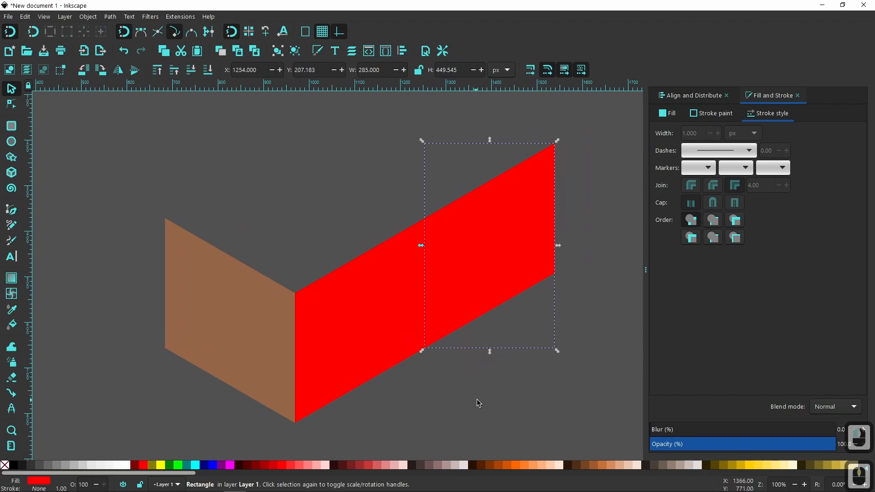
Select both red panels and merge them into a single shape with Union.
shift+click(365, 317)
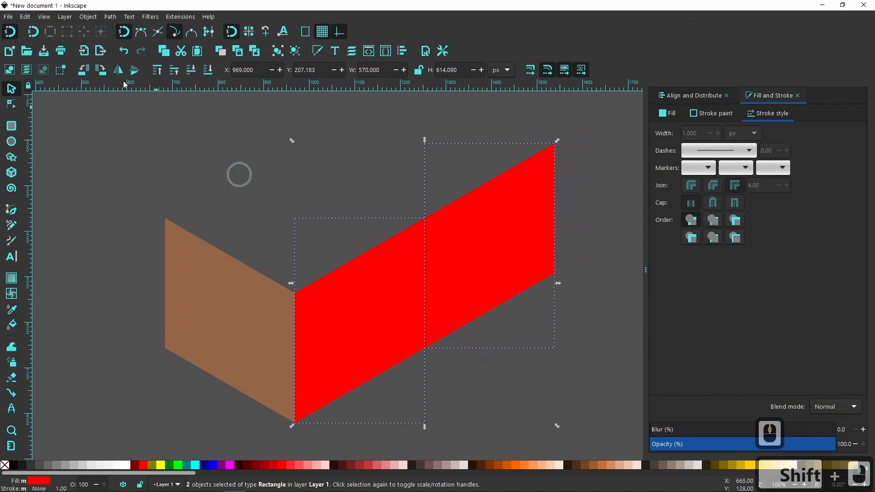
click(95, 18)
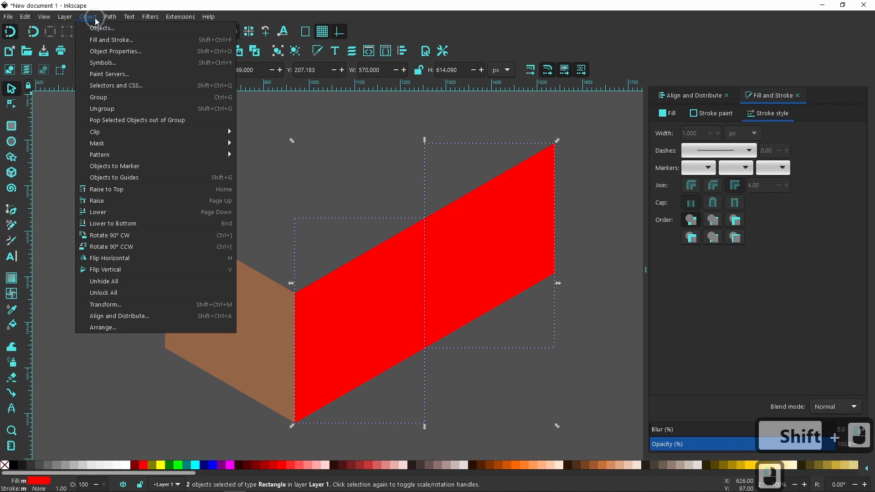
click(96, 18)
click(109, 17)
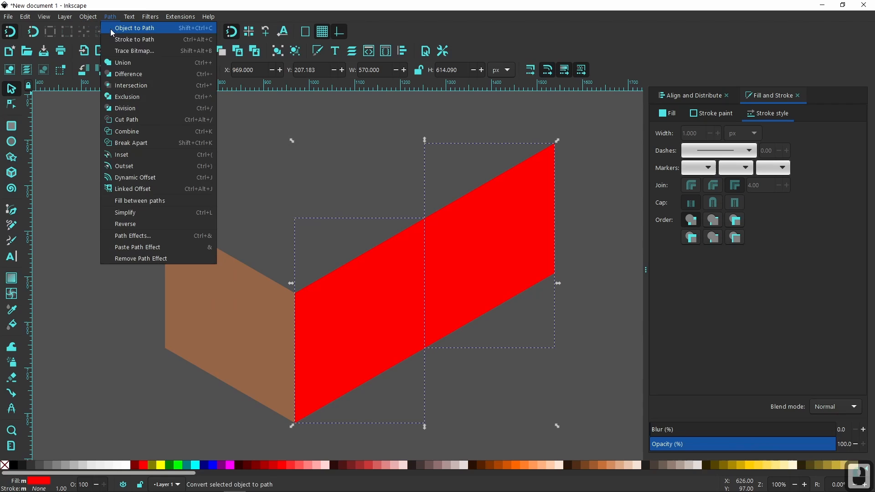
click(121, 62)
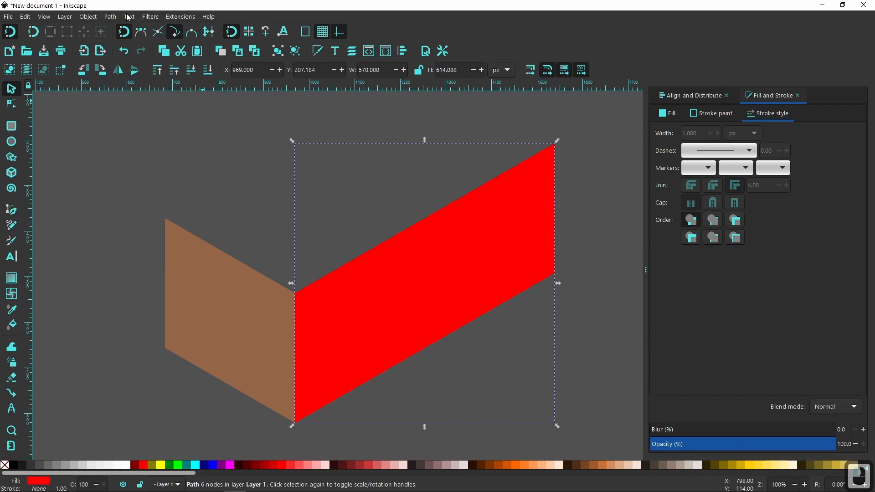
Apply Object to Path to the merged red panel and to the brown panel.
click(110, 18)
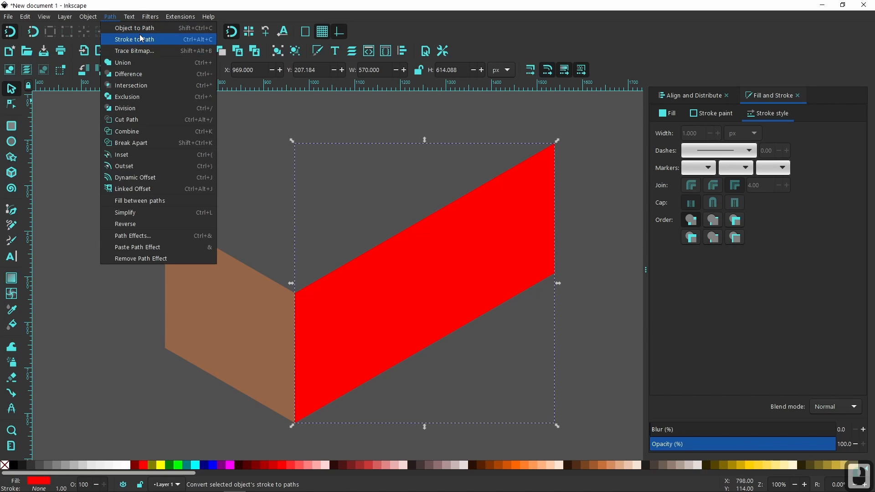
click(137, 27)
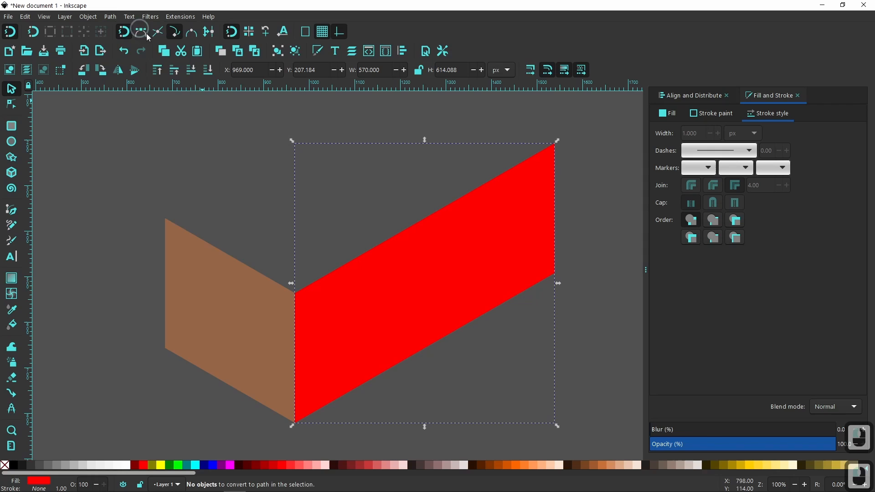
click(207, 273)
click(110, 16)
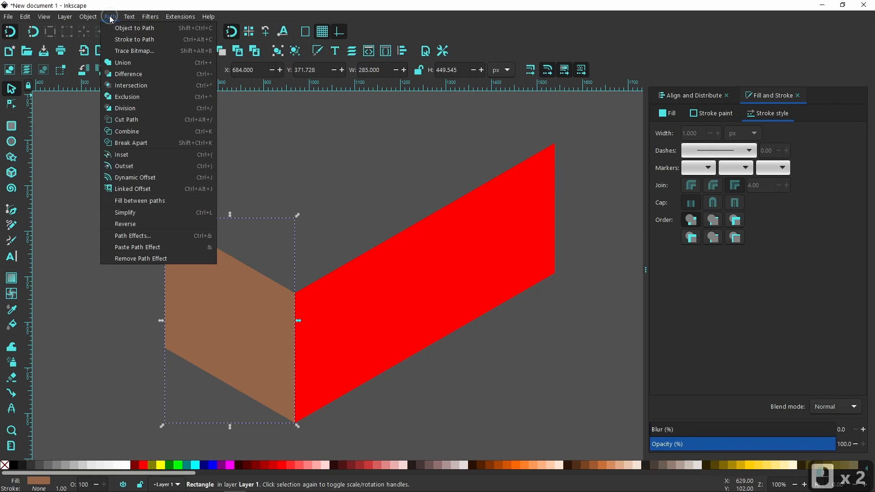
click(123, 35)
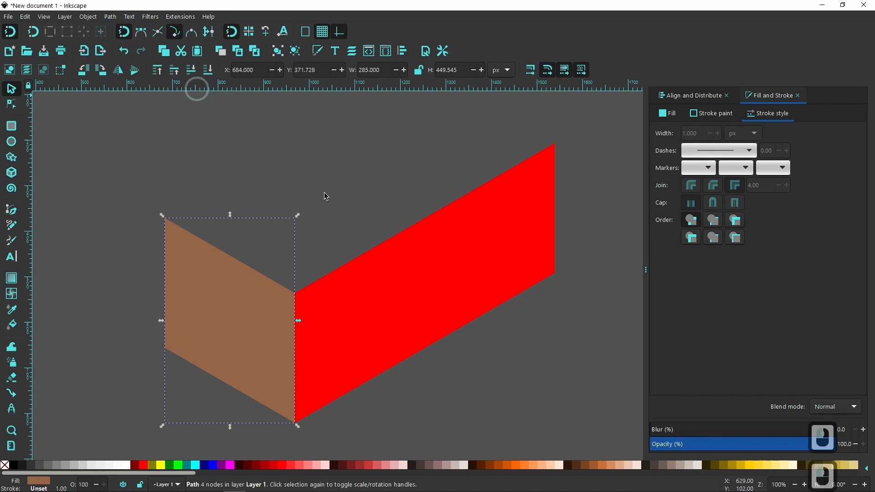
Check the seam between the panels up close, and set the opacity of both to about 47.6%.
click(506, 395)
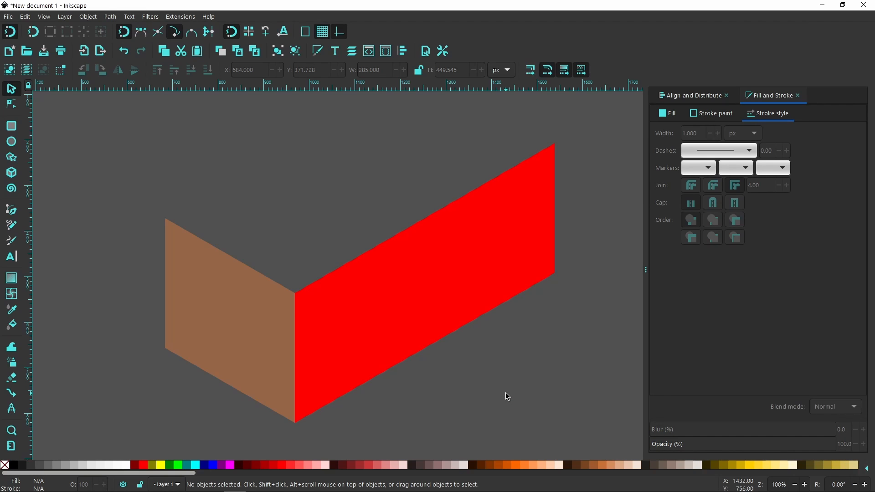
ctrl+scroll(296, 427, up, 10)
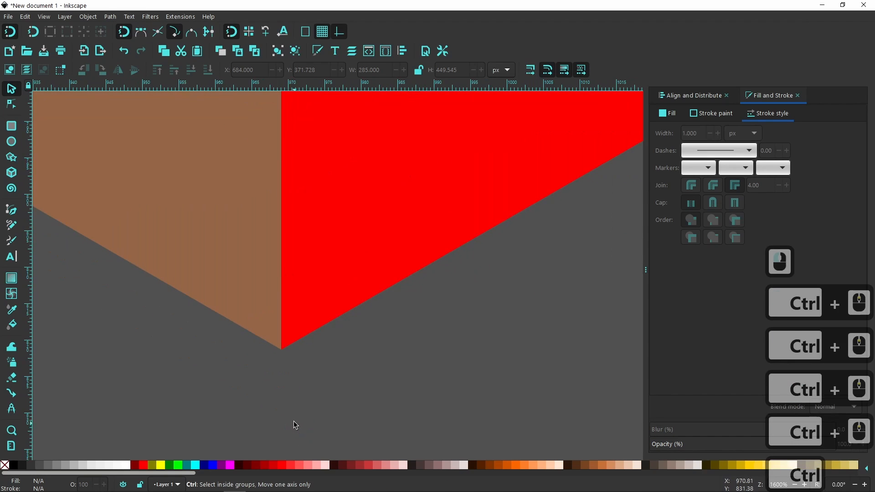
ctrl+scroll(294, 374, down, 13)
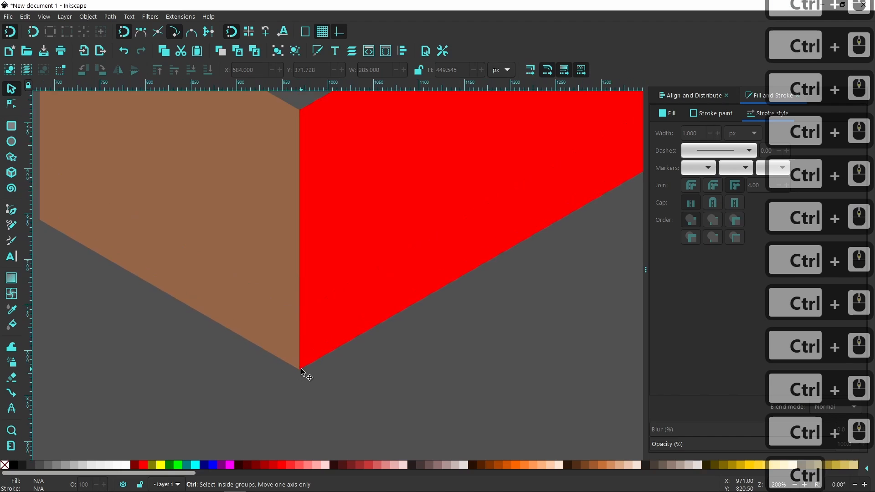
click(335, 335)
shift+click(276, 335)
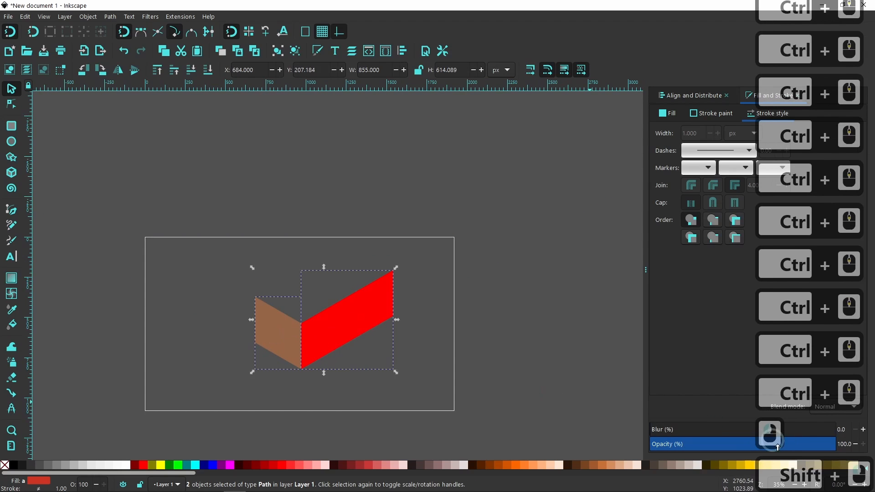
click(725, 448)
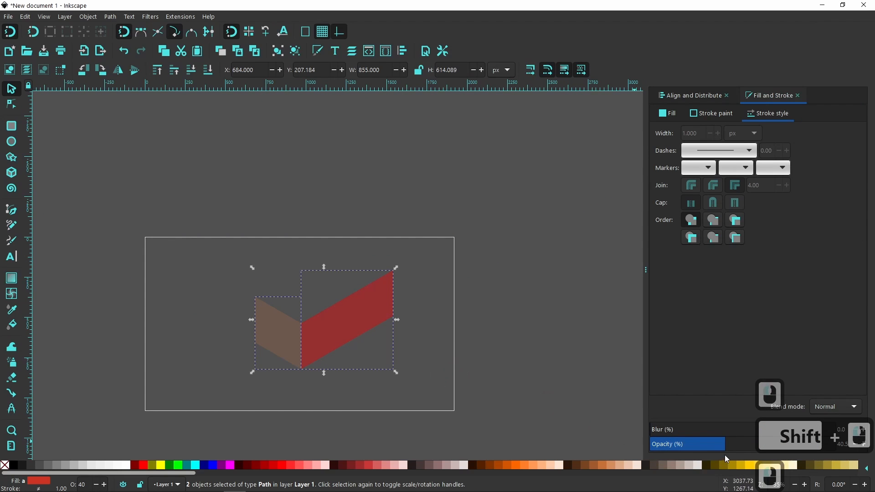
click(738, 448)
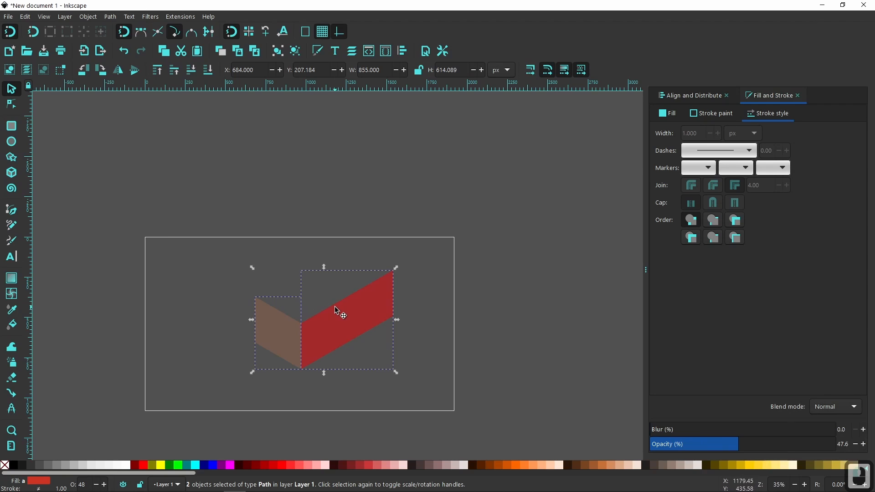
key(ctrl)
scroll(335, 308, up, 2)
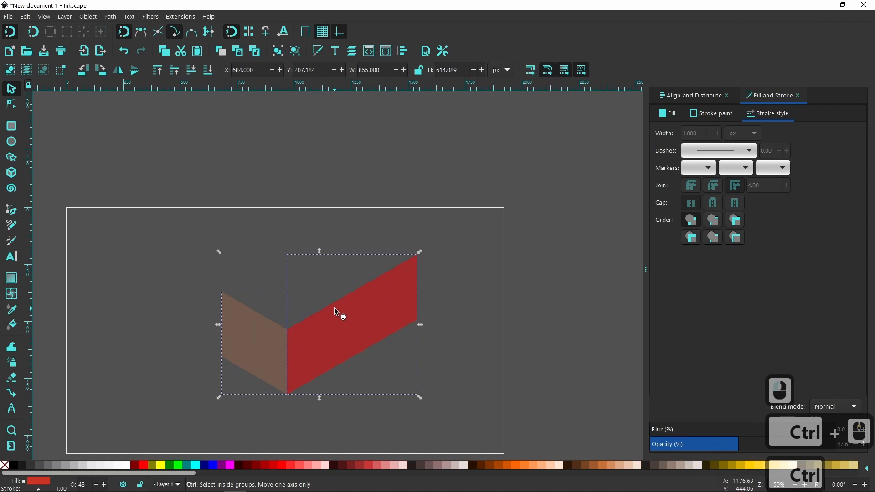
click(498, 359)
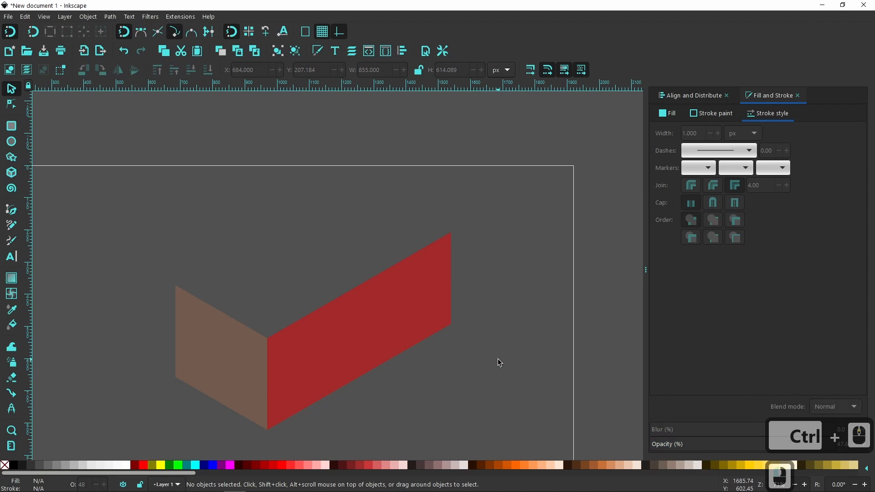
Duplicate the long red panel and snap the copy's lower left corner to the brown panel's lower left corner.
click(329, 348)
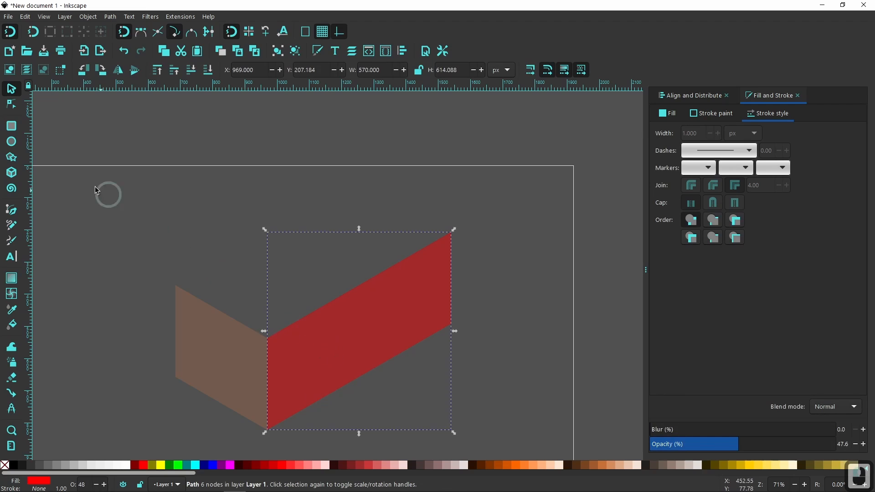
right_click(352, 254)
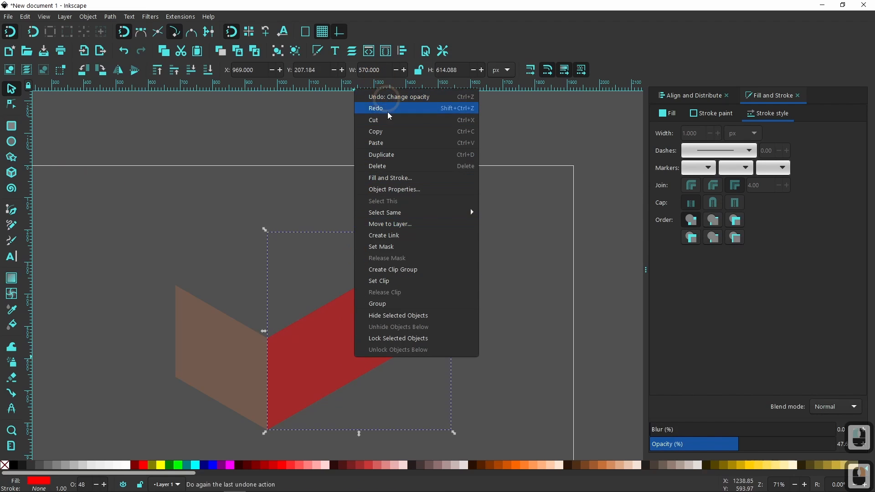
click(379, 155)
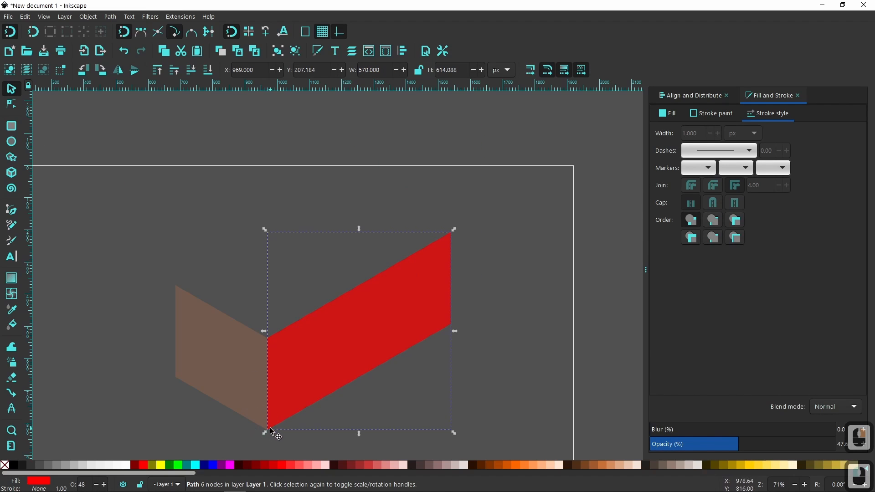
drag(269, 429, 176, 383)
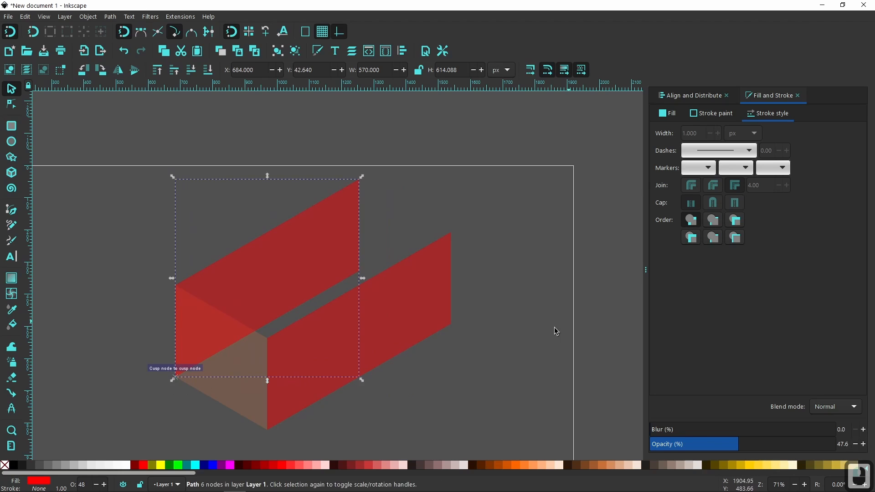
click(502, 354)
click(20, 211)
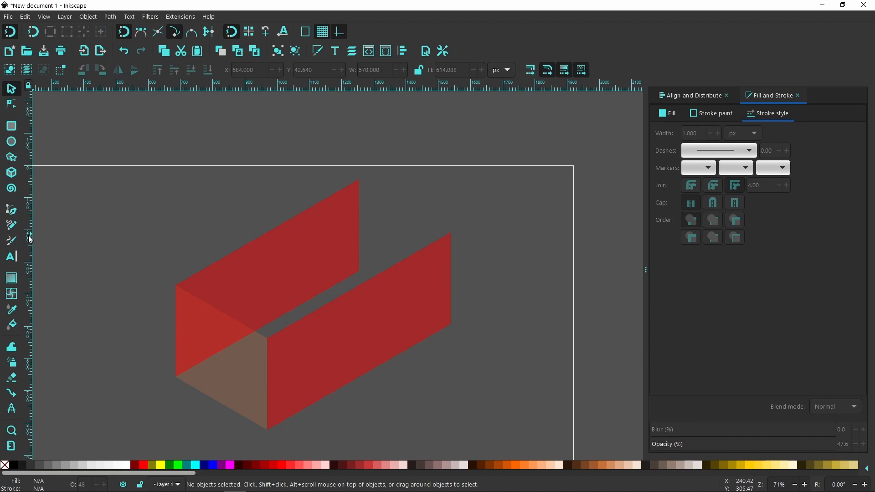
Draw a closed four-sided path with the Pen tool across the open top, snapping to the top corners of both red panels.
click(14, 212)
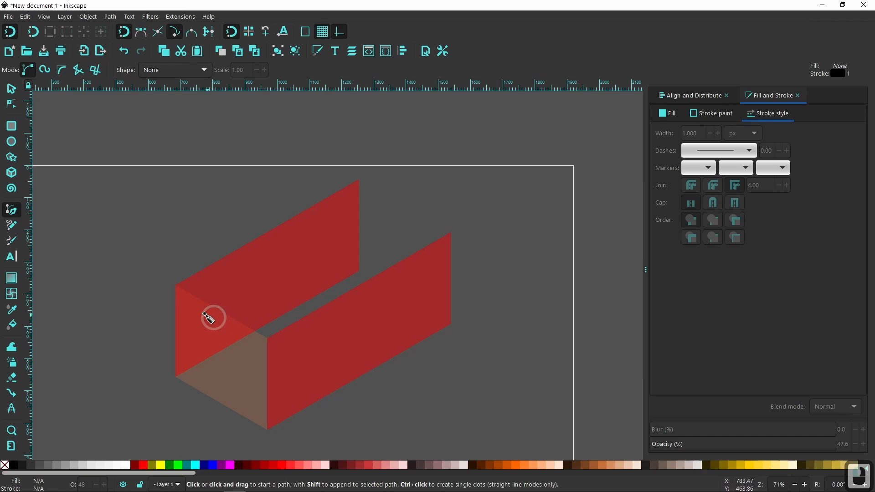
click(175, 286)
click(359, 180)
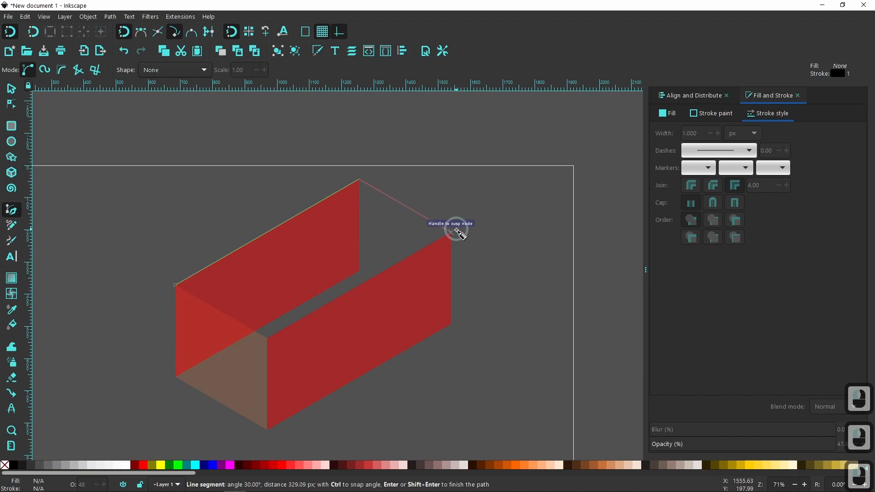
click(451, 233)
click(268, 338)
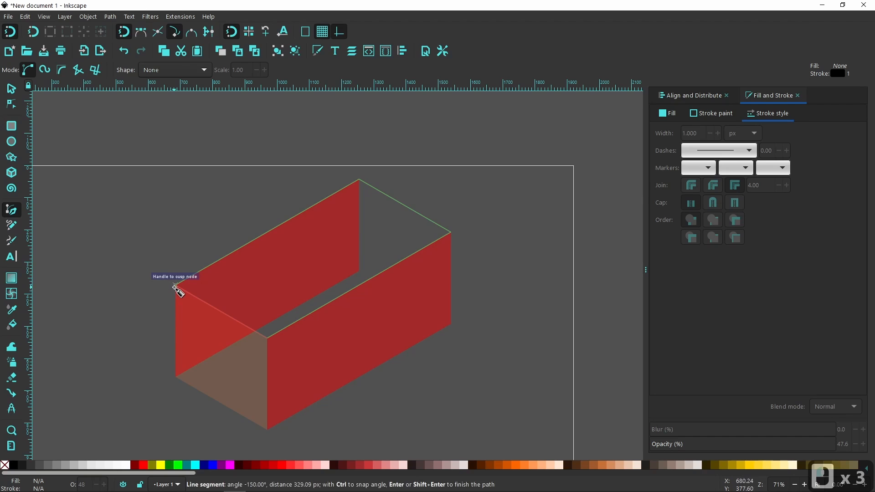
click(176, 287)
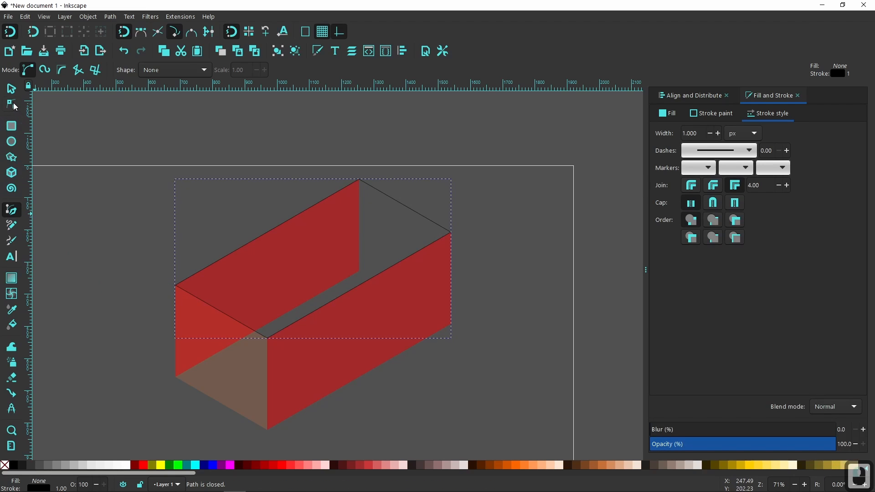
Fill the new top face with Blue (#0000FF) and remove its stroke.
click(208, 465)
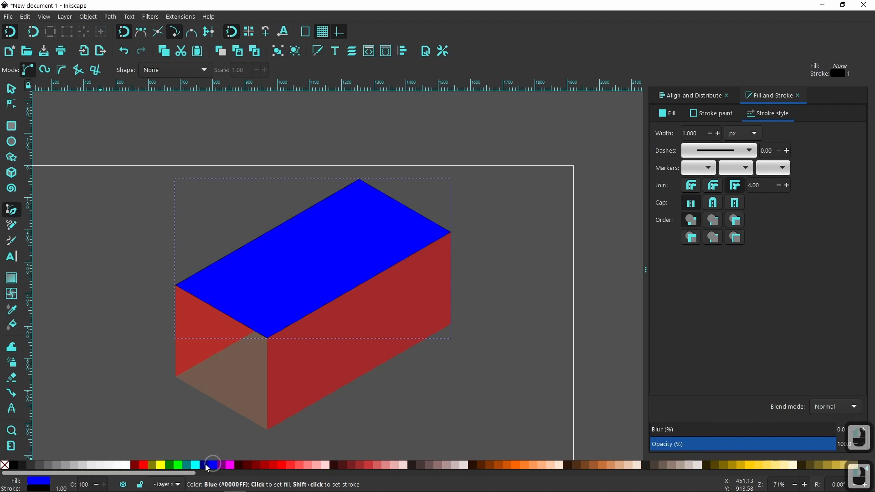
shift+click(10, 466)
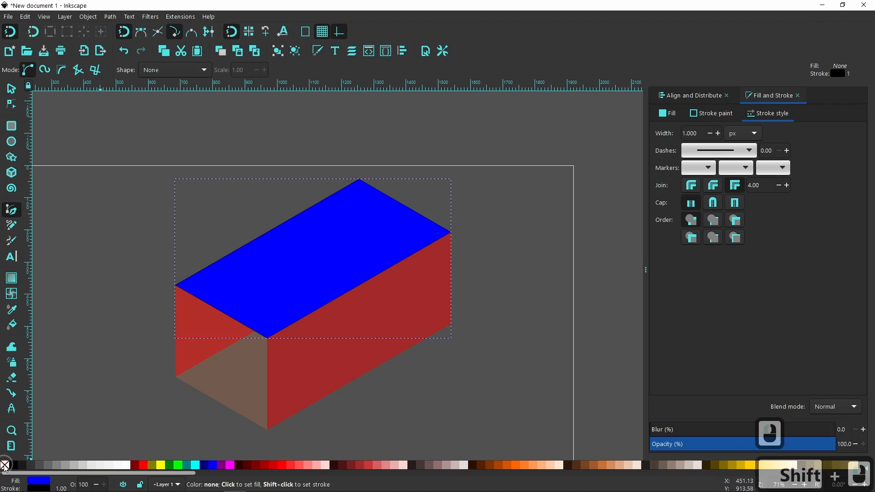
click(11, 90)
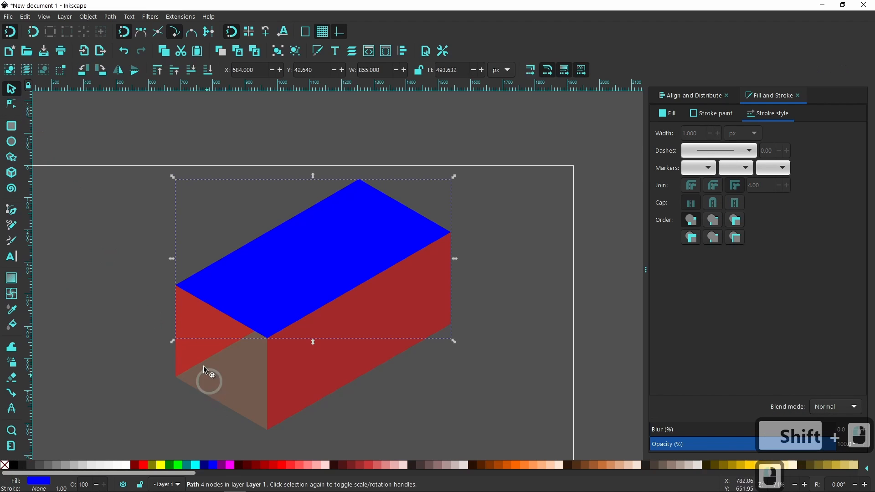
Move the rear red panel out from behind the box and delete it.
click(198, 317)
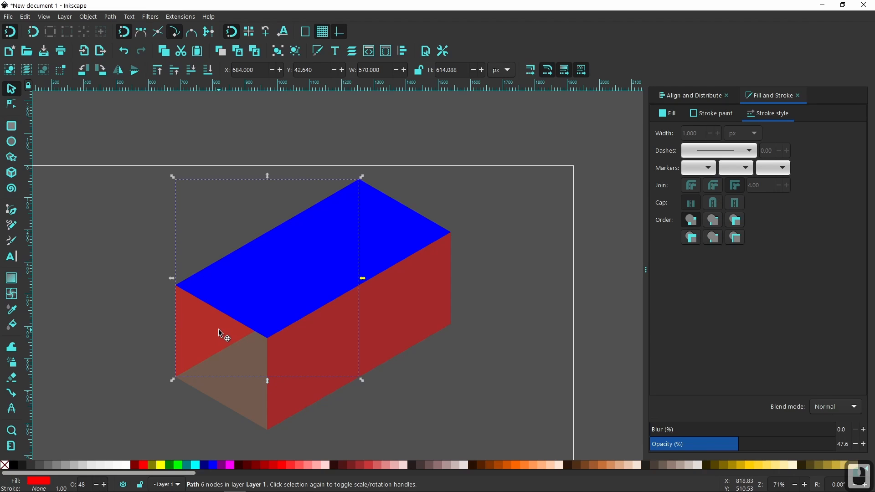
drag(207, 330, 87, 328)
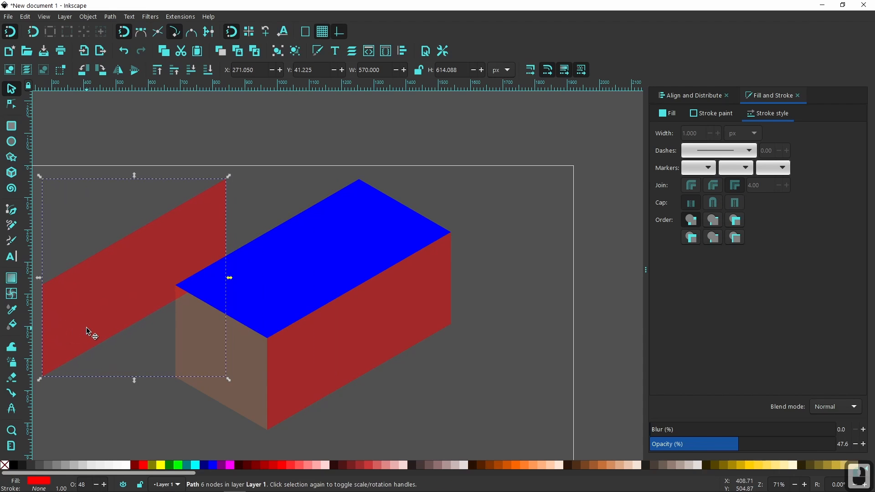
key(Delete)
right_click(135, 283)
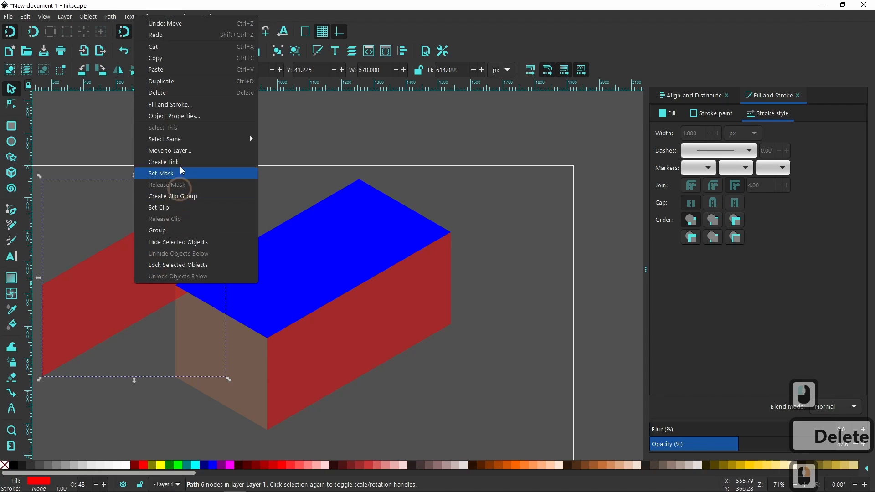
click(167, 90)
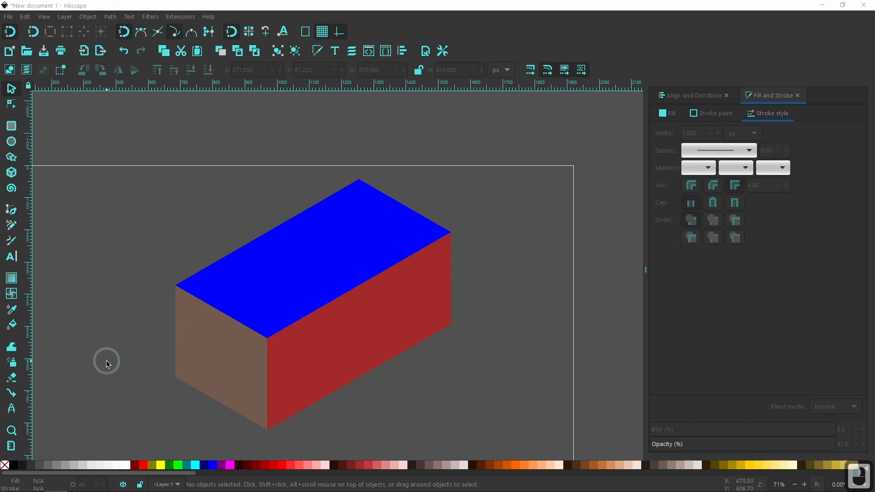
Select all three faces of the box and set their opacity to 100%.
drag(108, 360, 188, 303)
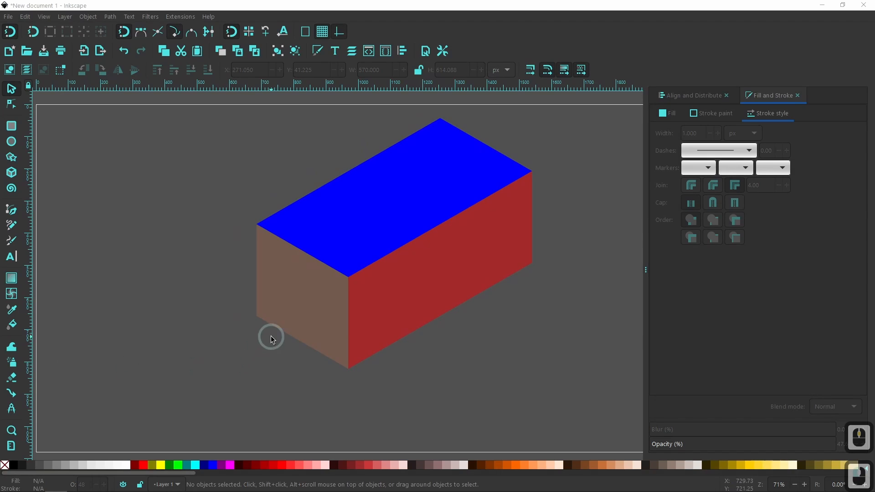
scroll(253, 348, up, 1)
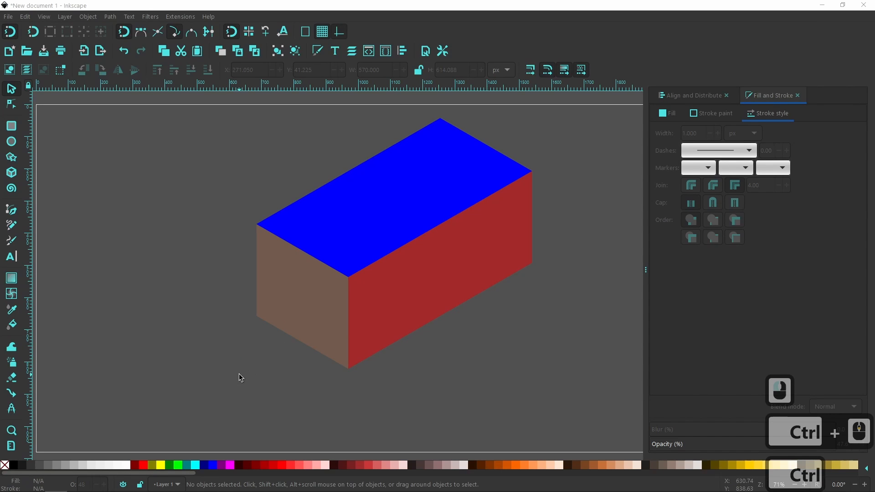
drag(215, 372, 188, 370)
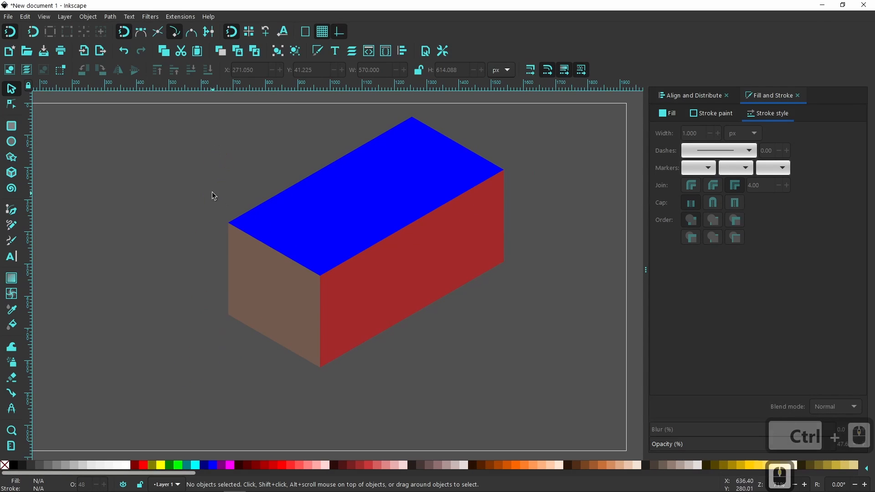
drag(561, 412, 127, 113)
drag(758, 445, 837, 445)
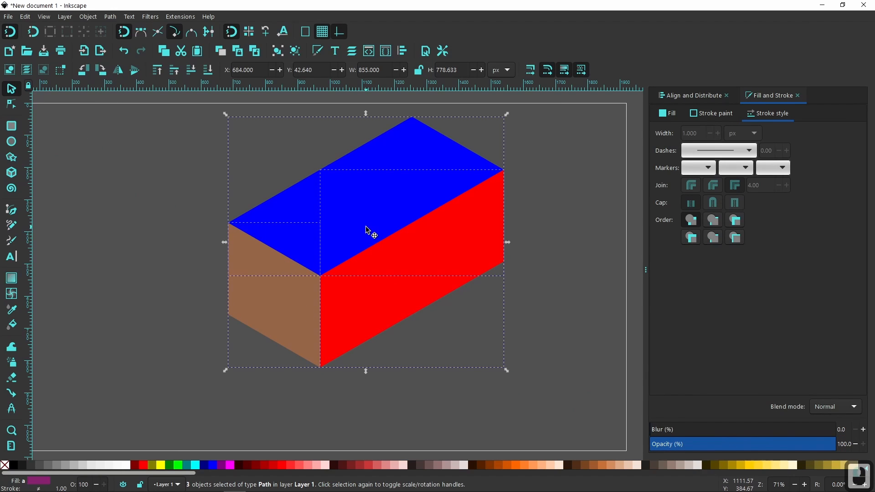
Move the whole box down and to the left, to about X 586 and Y 178 px, and deselect it.
drag(365, 228, 335, 275)
click(534, 365)
click(224, 389)
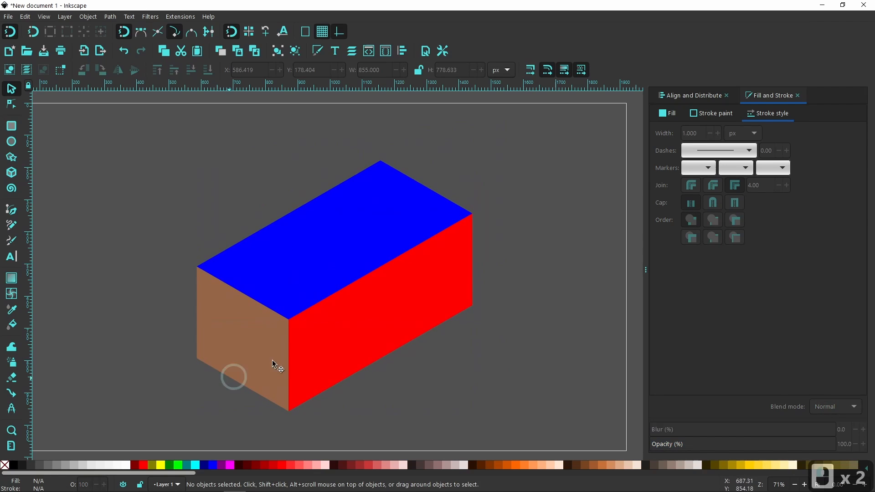
Fill the long red side panel with palette colour #D38D5F and lower its saturation to 47.
click(349, 336)
drag(187, 474, 244, 476)
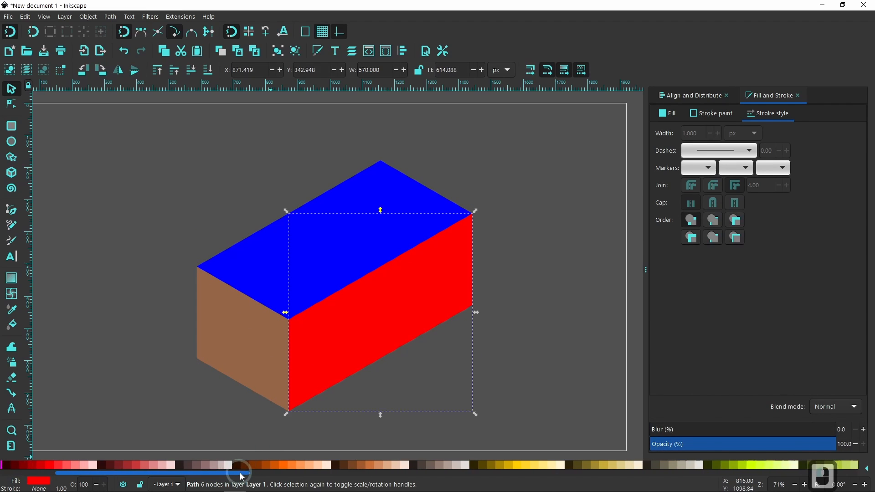
click(433, 465)
click(371, 466)
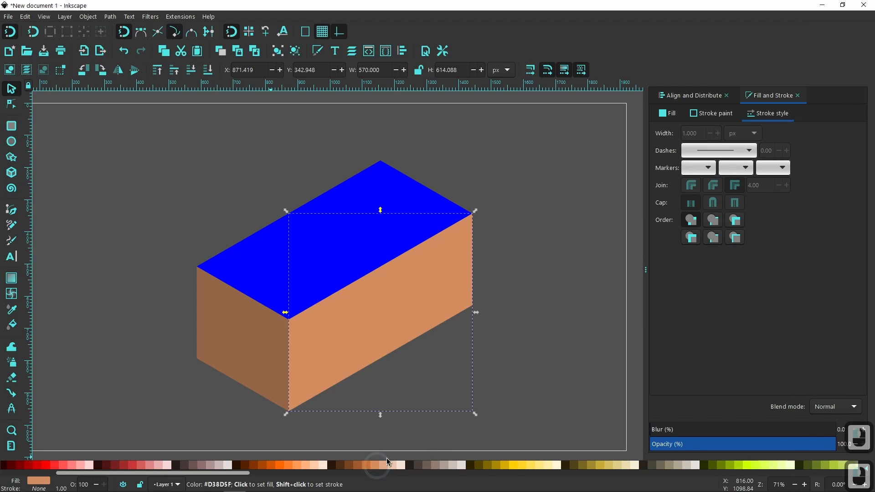
click(673, 118)
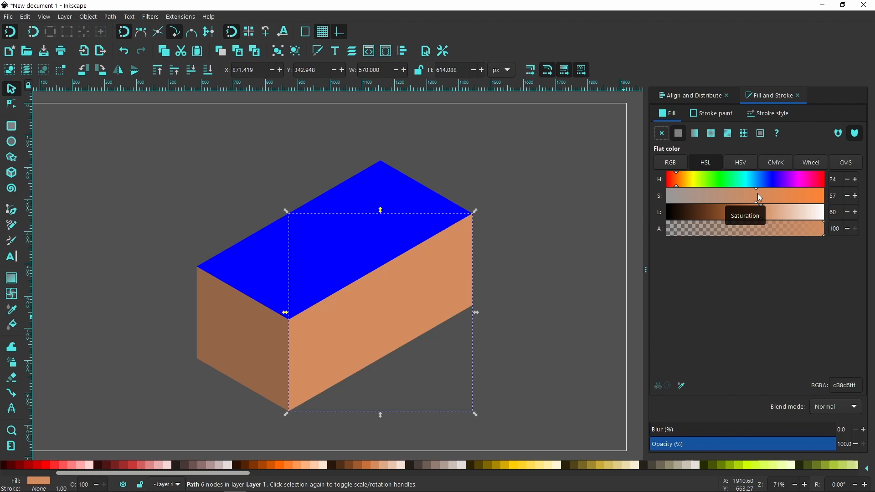
drag(756, 193, 741, 196)
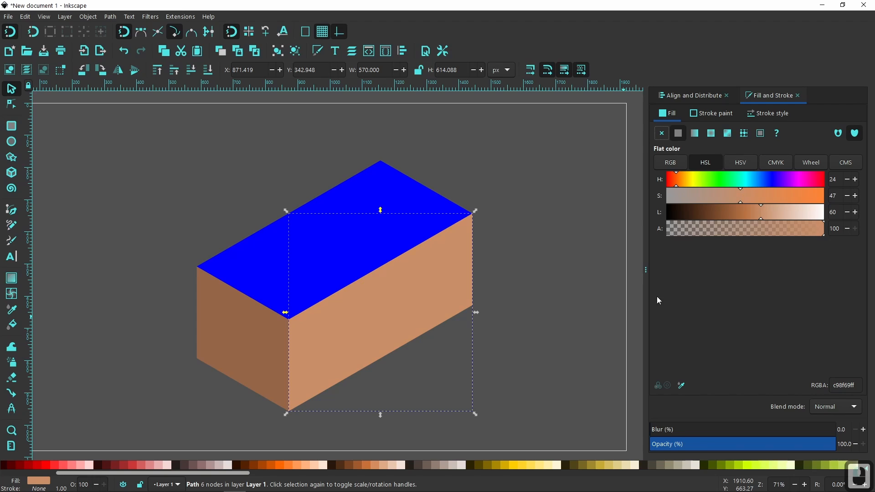
Change the long side panel's fill to palette colour #C87137, with saturation 40 and lightness 47.
click(379, 464)
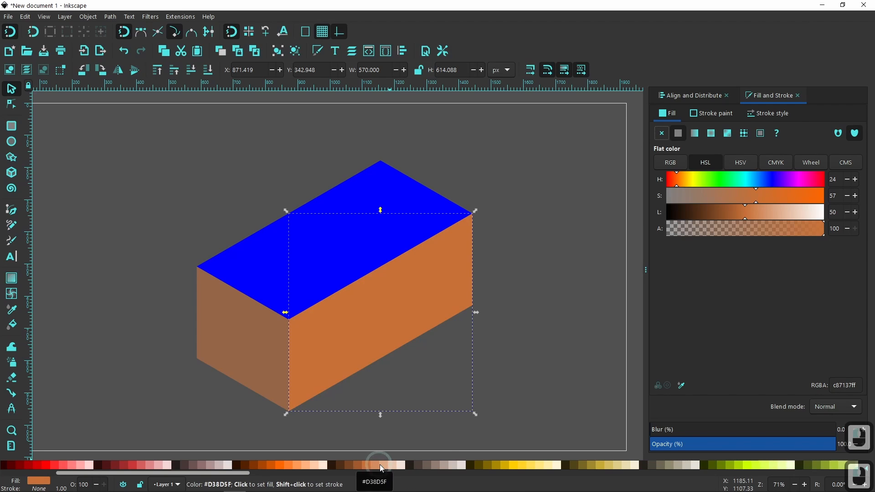
drag(758, 196, 733, 196)
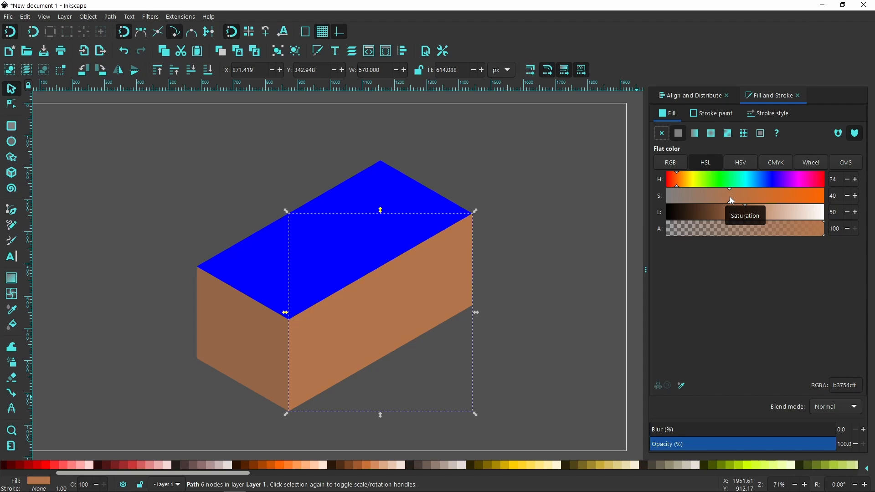
click(745, 213)
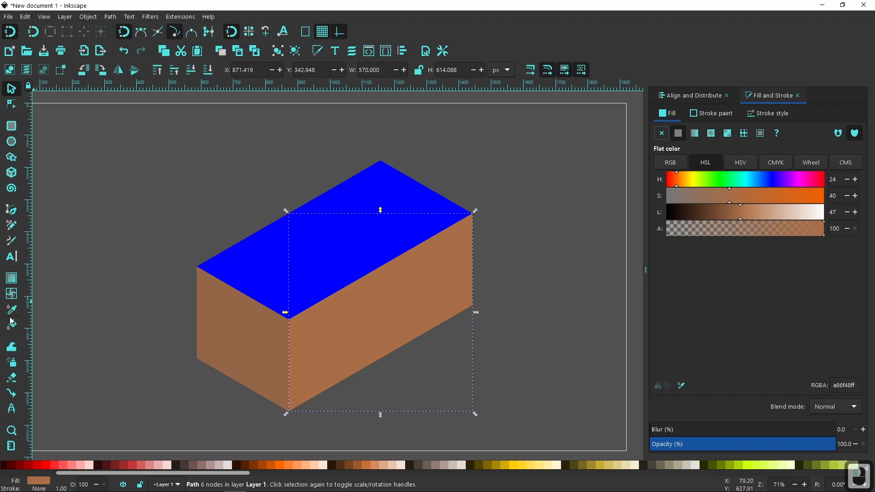
Sample the long side's colour onto the short end panel, and darken it to lightness 27 with saturation 47.
click(235, 337)
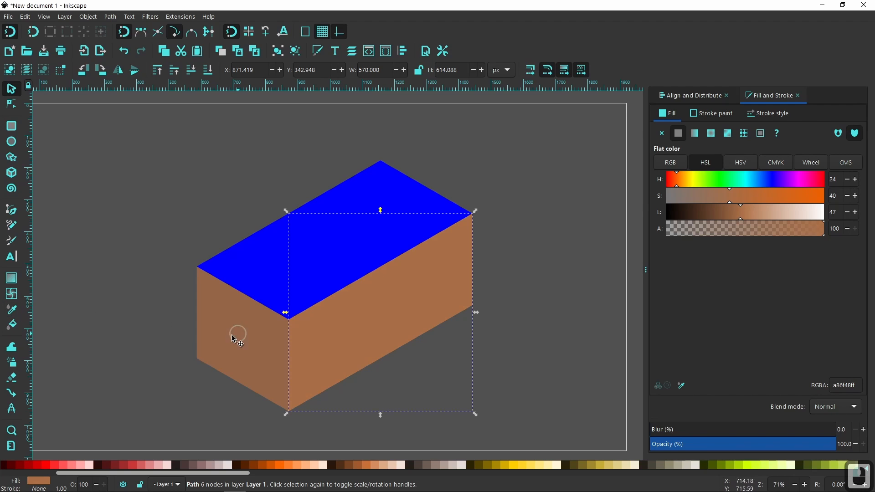
click(11, 310)
click(352, 329)
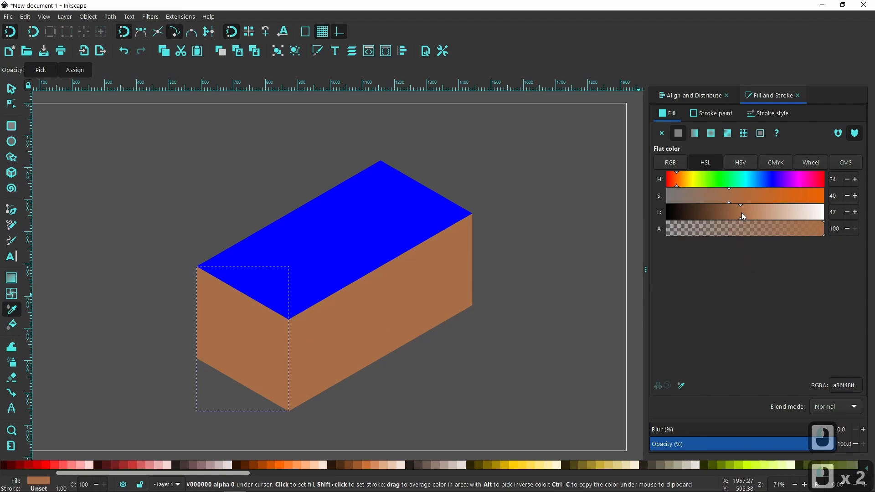
drag(743, 212, 724, 213)
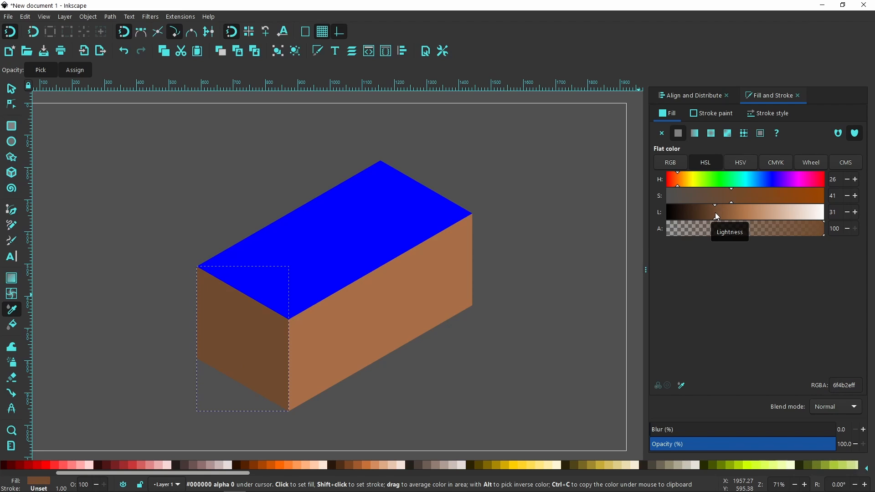
drag(713, 211, 709, 211)
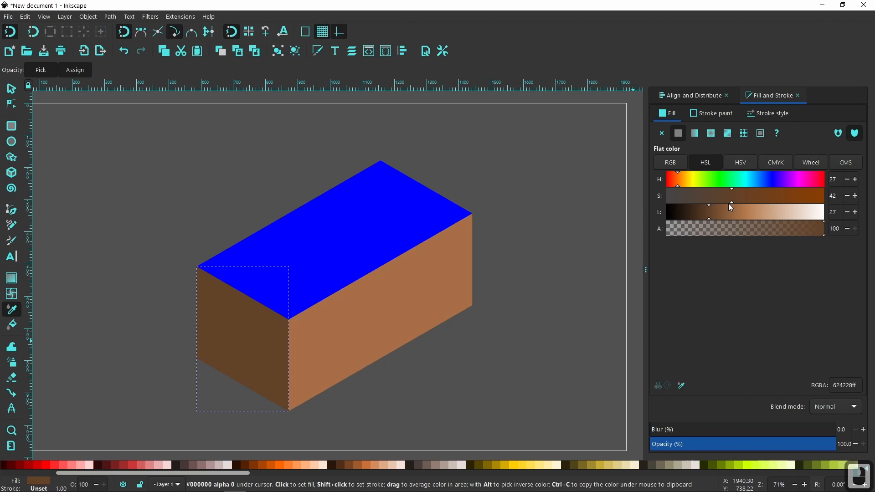
drag(731, 195, 742, 199)
Sample the long side's colour onto the blue top face, lighten it to lightness 64 with saturation 45, and deselect it.
click(11, 89)
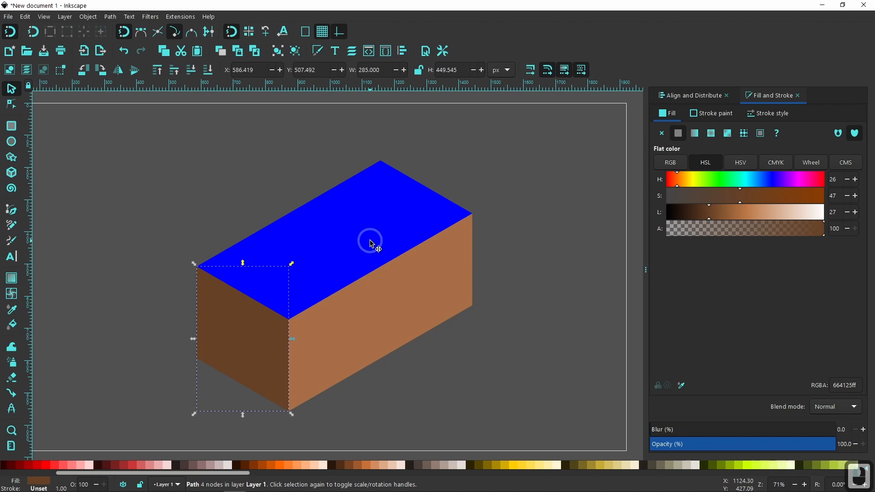
click(369, 241)
click(11, 310)
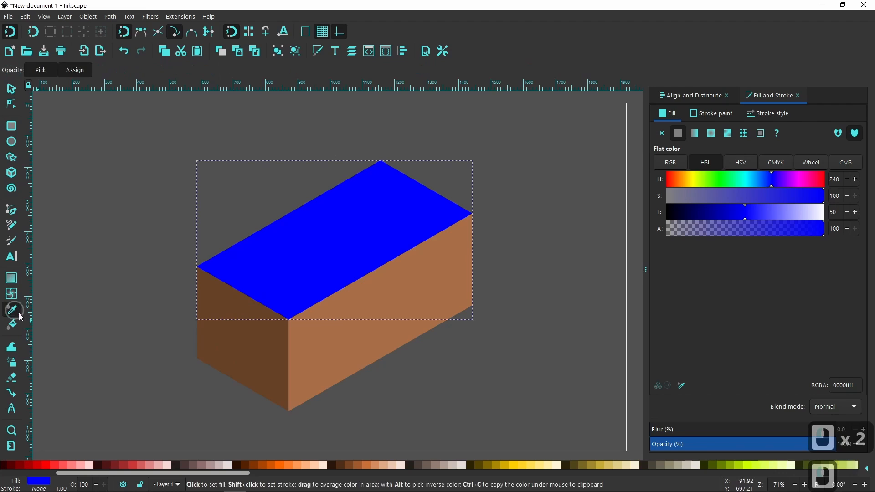
click(368, 343)
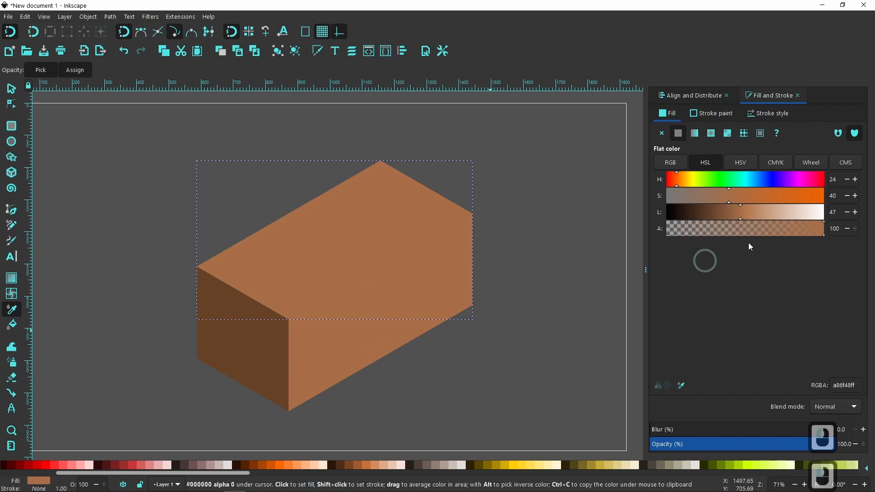
drag(740, 209, 754, 210)
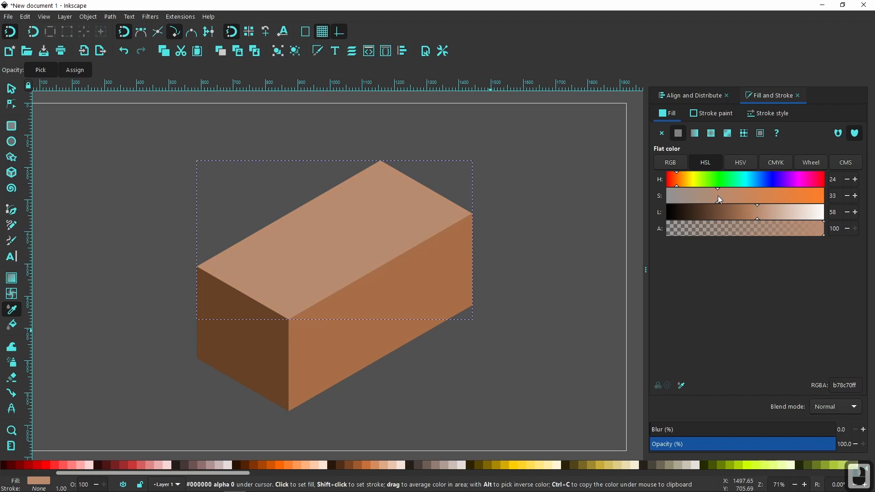
drag(718, 196, 731, 196)
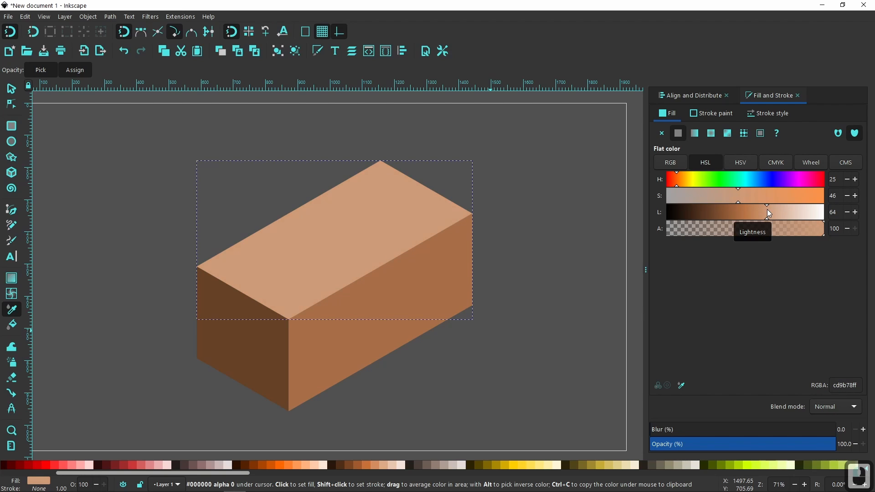
click(738, 195)
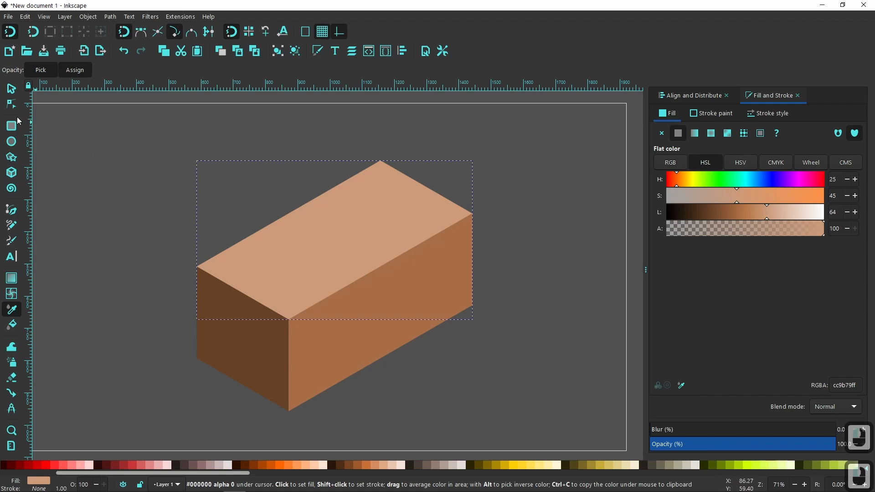
click(12, 91)
click(517, 379)
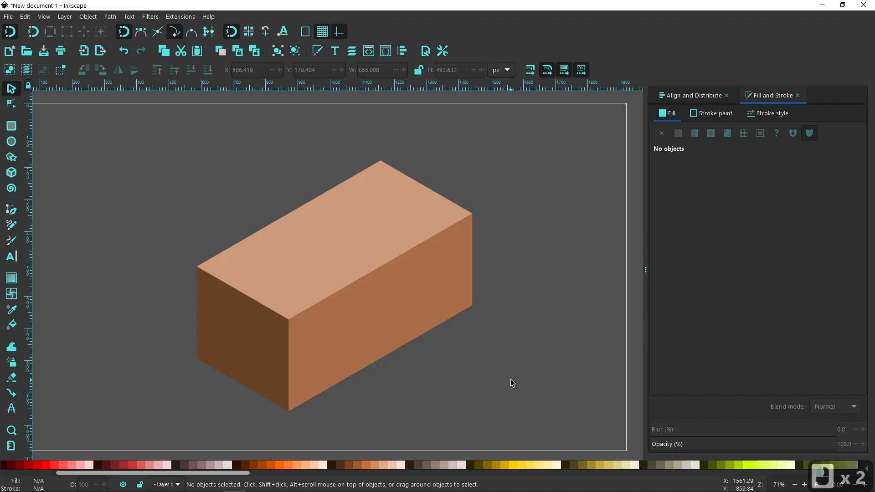
Give the short end panel a linear gradient with an opaque lightness-17 end stop, running from its upper inner corner to near its lower outer corner.
click(253, 339)
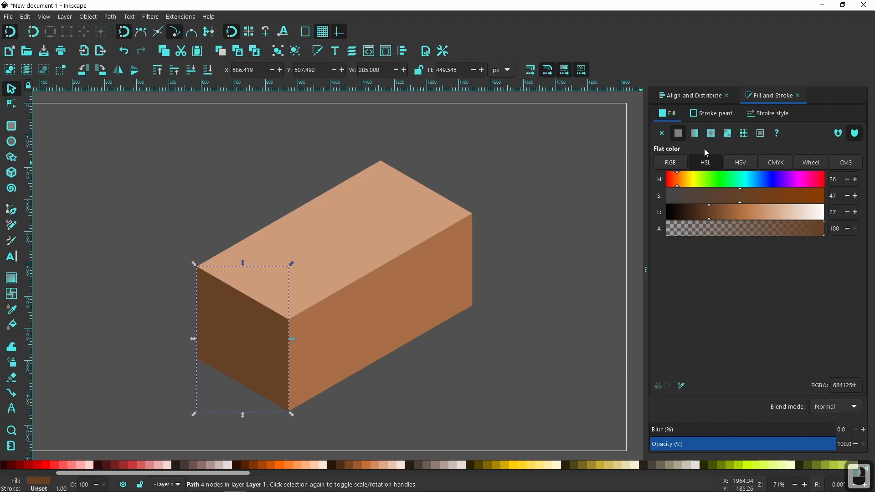
click(699, 135)
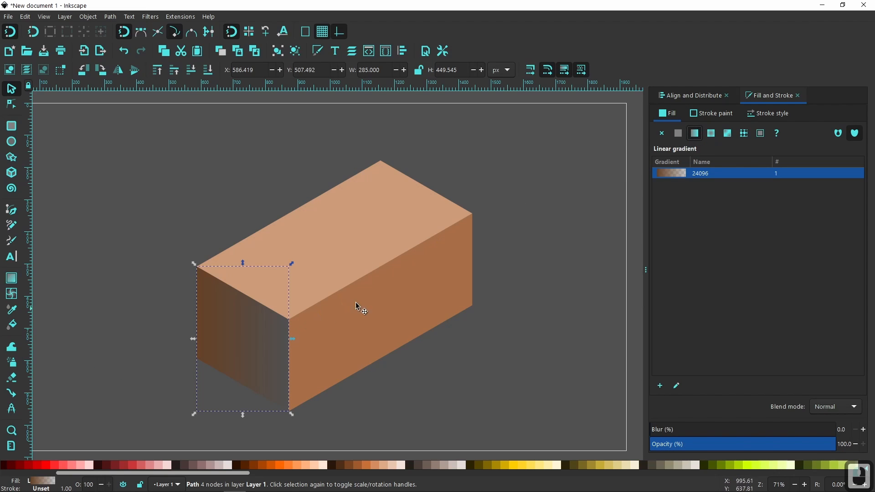
click(12, 278)
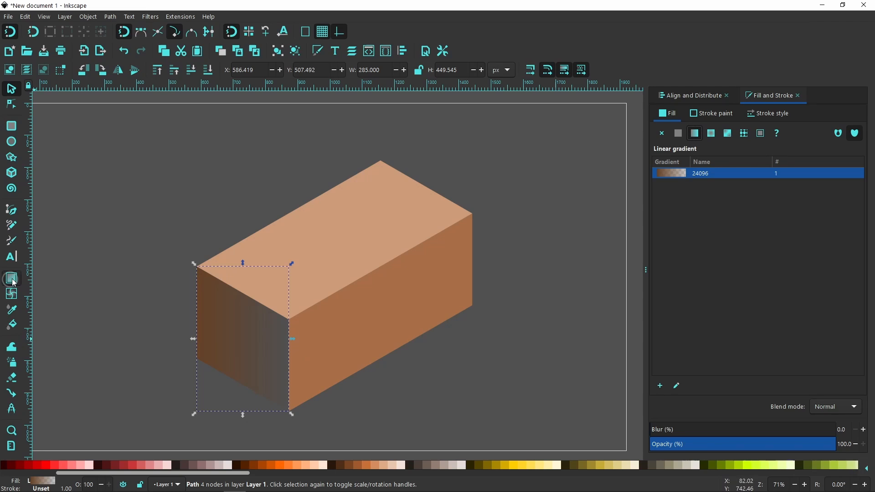
click(289, 339)
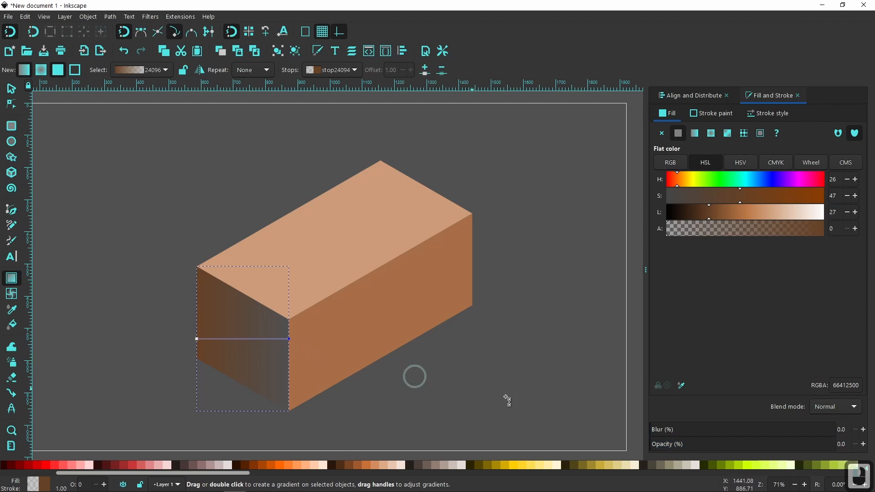
drag(725, 449, 862, 447)
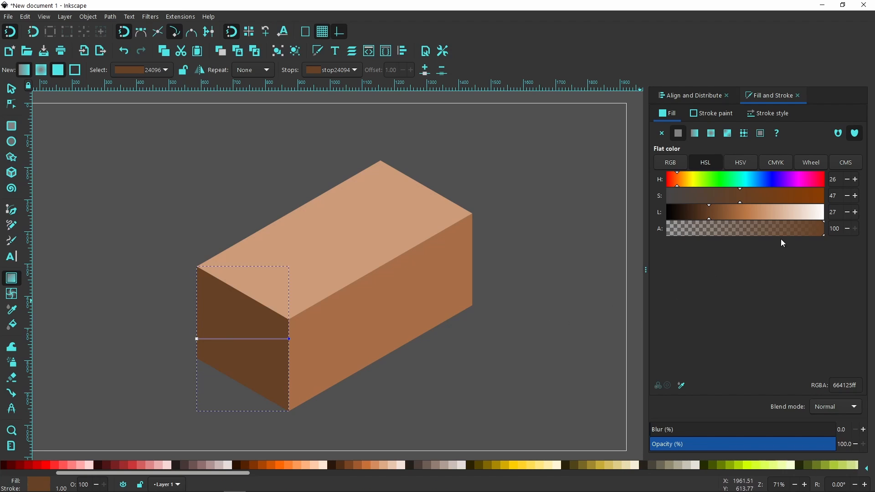
drag(707, 214, 695, 217)
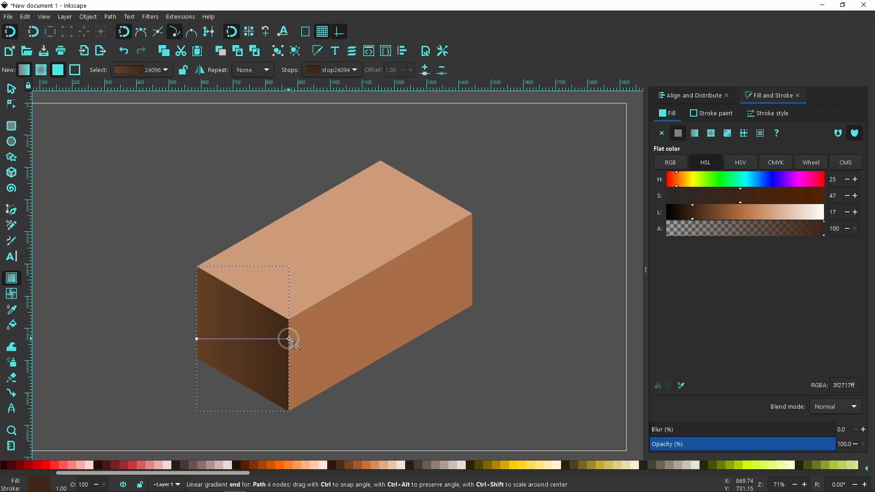
mouse_move(288, 340)
mouse_down()
mouse_move(197, 358)
mouse_move(289, 320)
mouse_up()
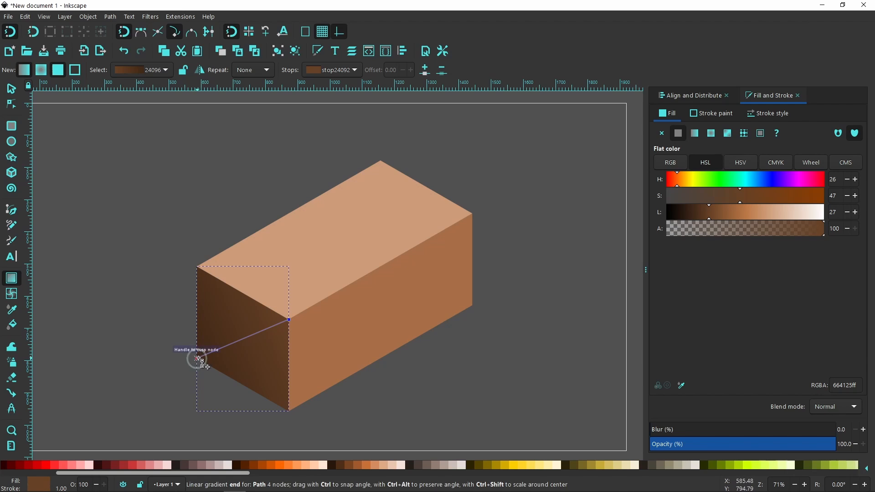
drag(199, 358, 210, 351)
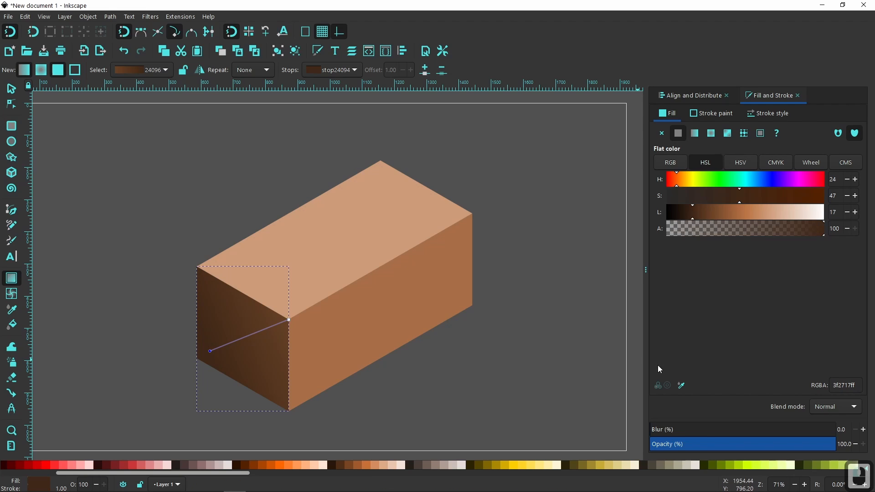
Give the long side panel a linear gradient whose end stop is fully opaque, with lightness 34 and saturation 39.
click(367, 322)
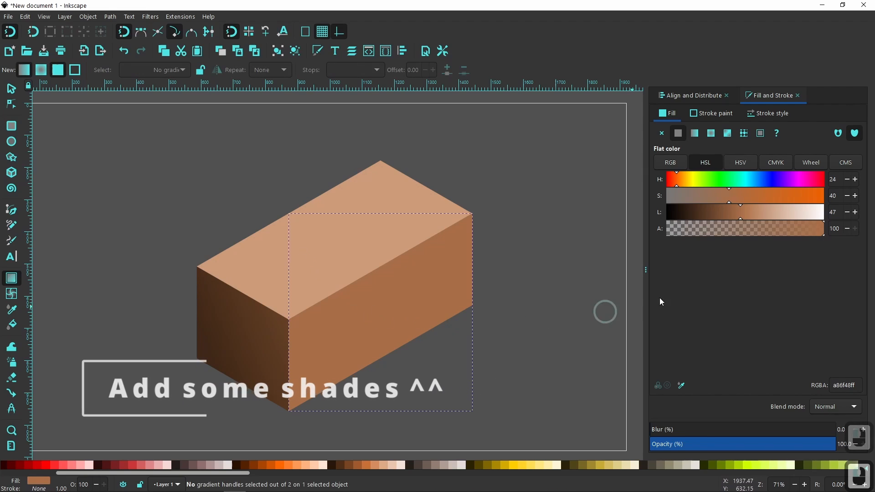
click(695, 133)
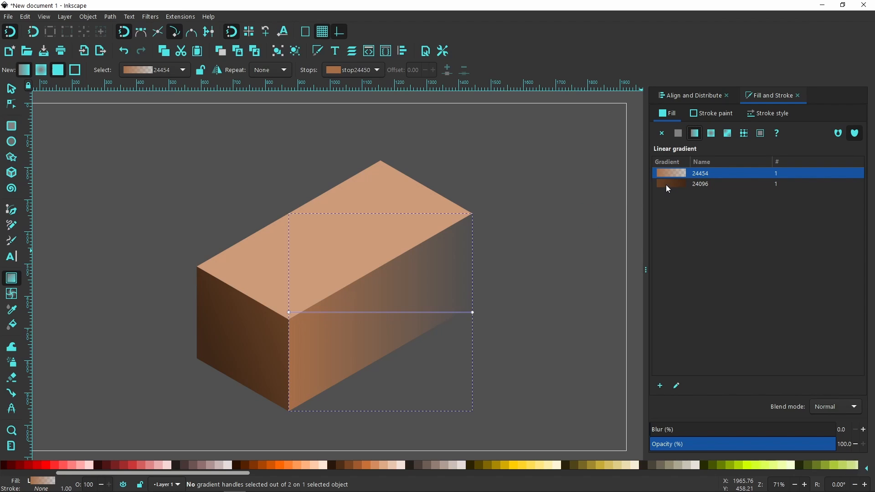
click(473, 313)
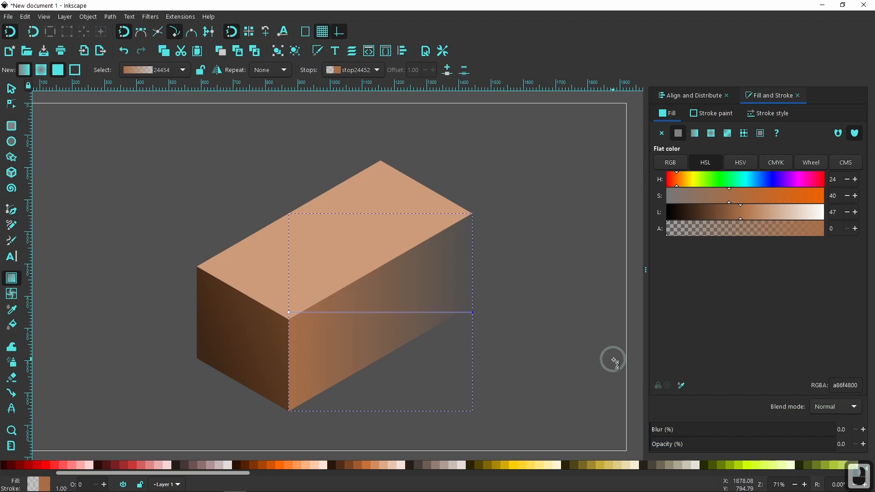
drag(692, 444, 839, 444)
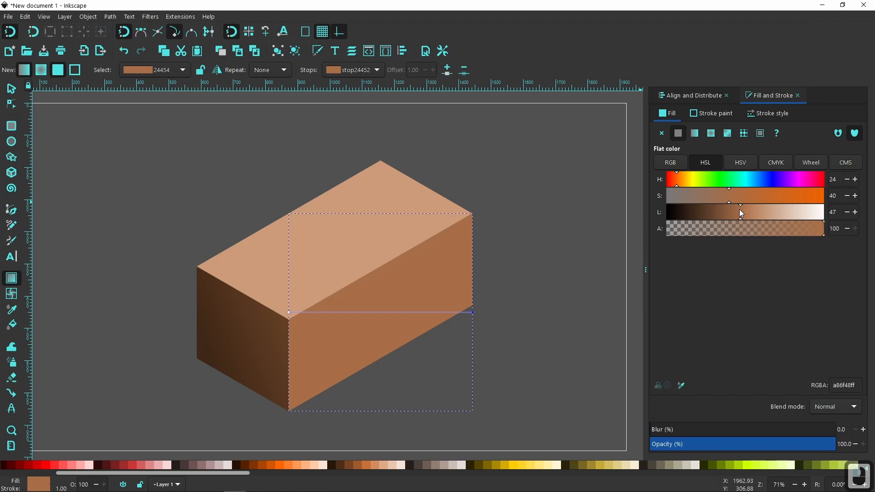
drag(740, 210, 721, 211)
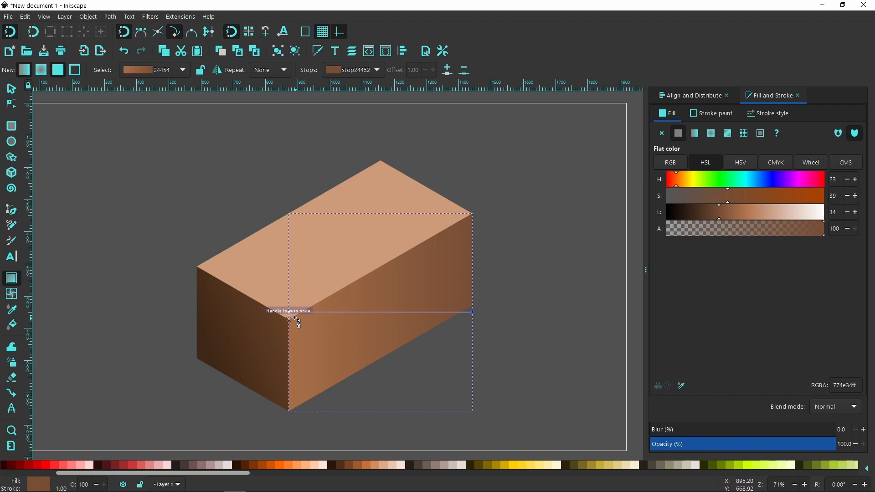
Run the long side's gradient from its lower front corner to its upper far corner, and slightly darken the end stop.
drag(292, 317, 293, 411)
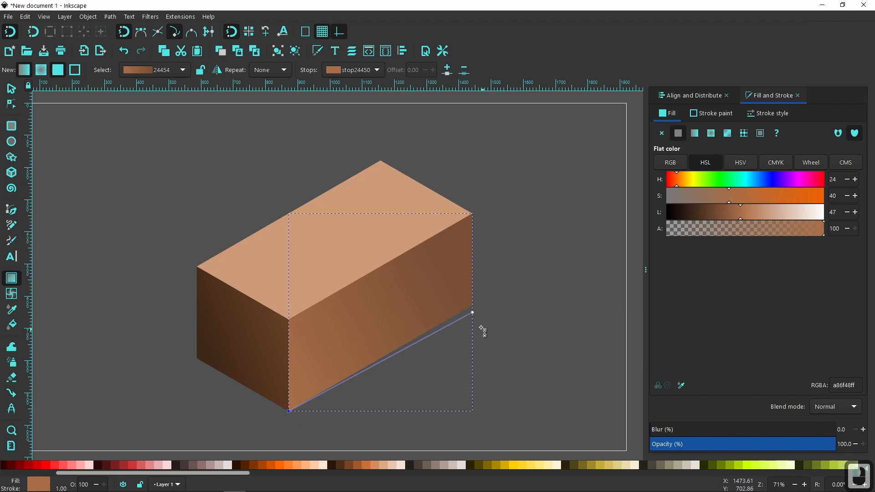
drag(473, 314, 472, 214)
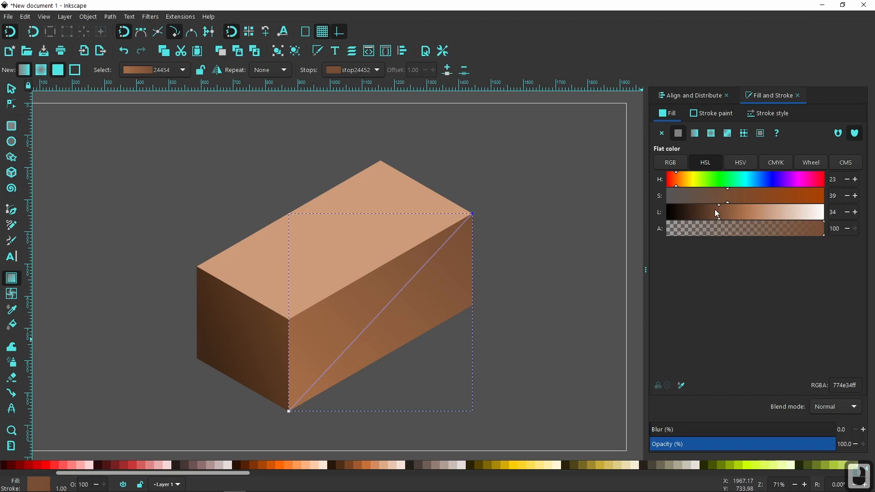
drag(714, 213, 716, 213)
click(12, 89)
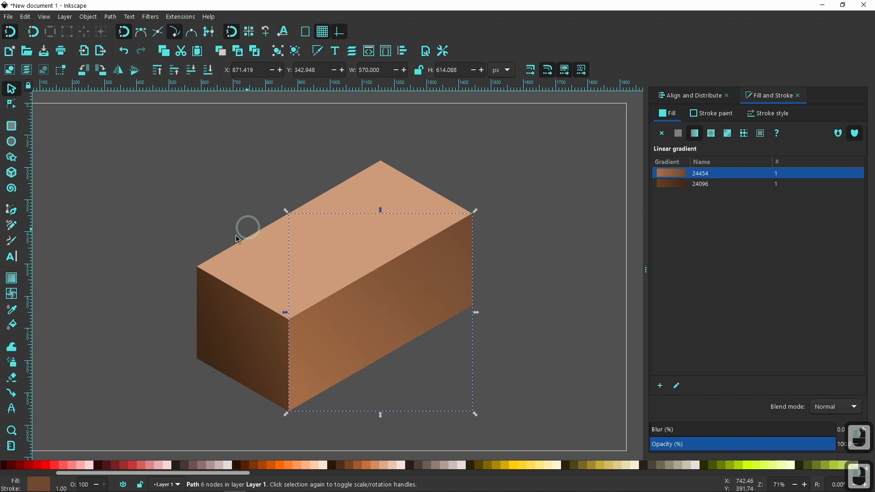
Fill the top face with the dark brown sampled from the short end panel's lower outer corner.
click(251, 299)
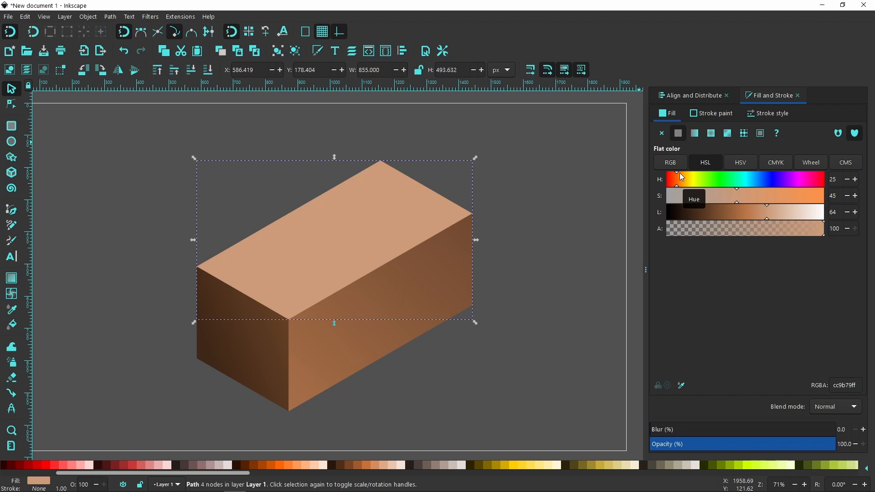
click(12, 311)
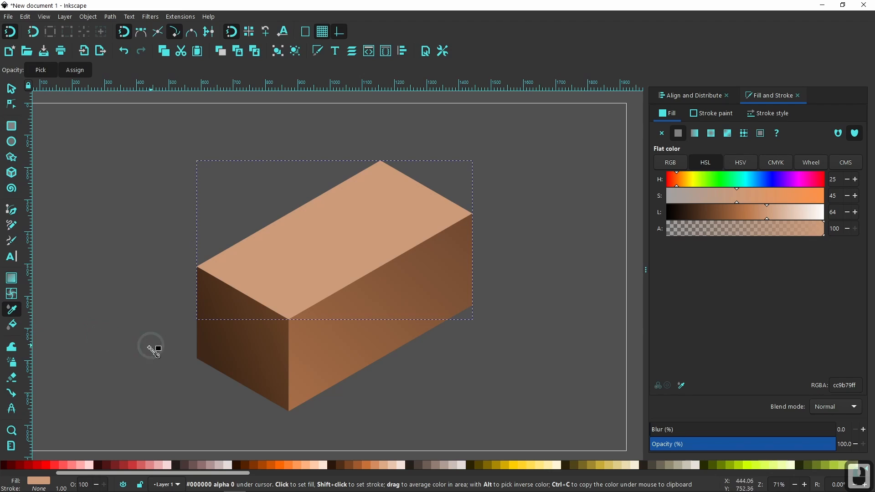
click(205, 358)
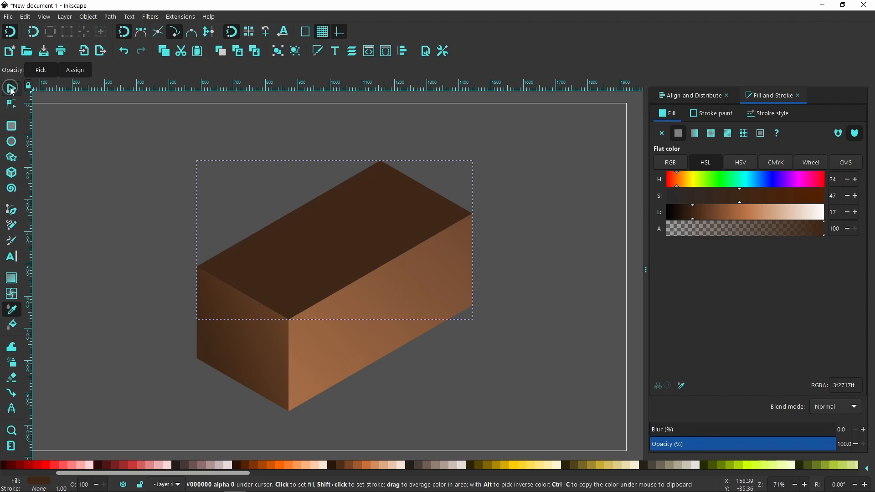
Duplicate the dark brown top face in place.
click(12, 89)
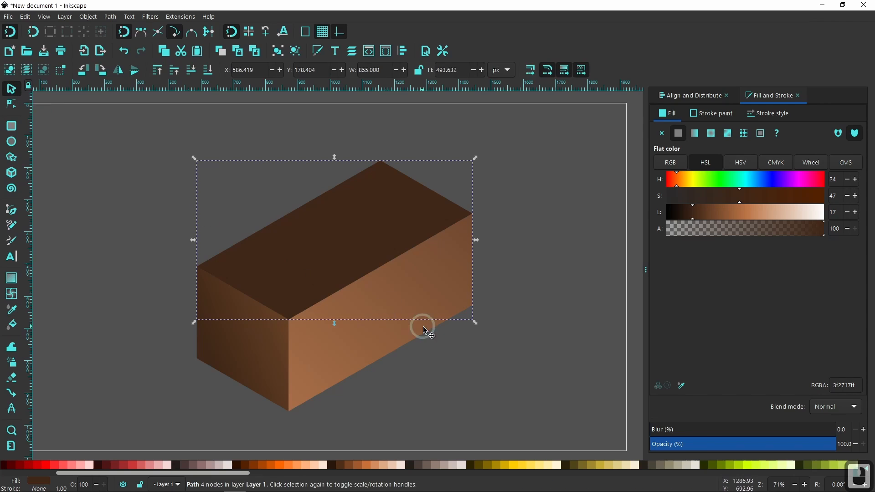
right_click(306, 250)
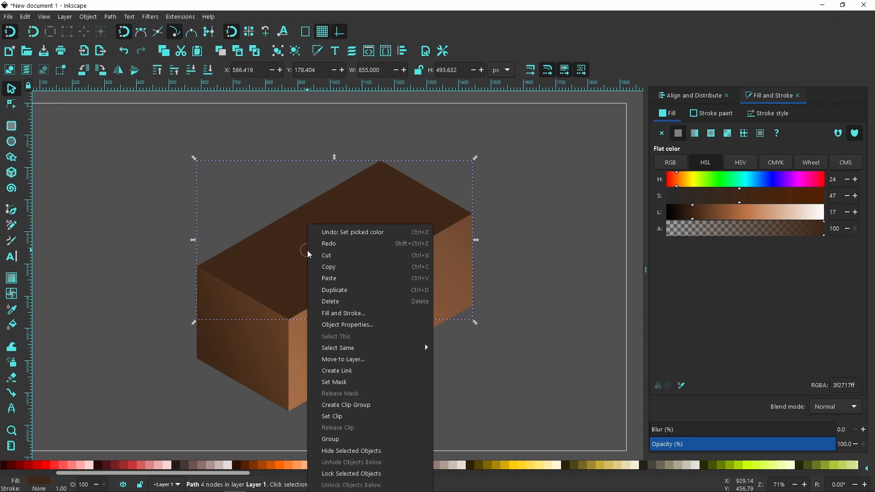
click(339, 288)
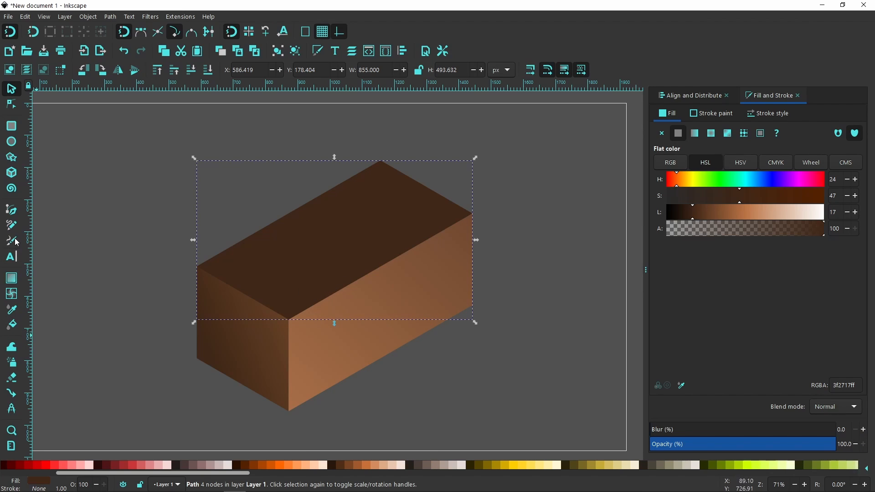
Draw a closed four-sided path from the box's back corner straight down, then out around the top face's far end.
click(13, 213)
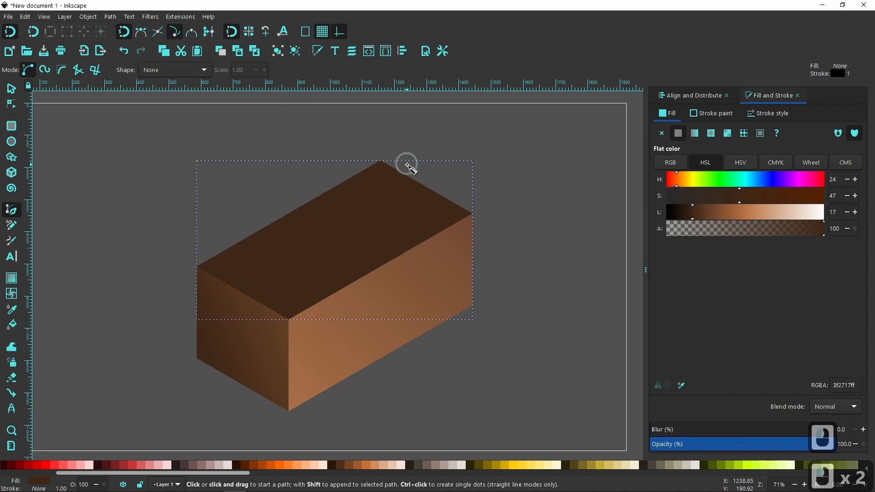
click(381, 163)
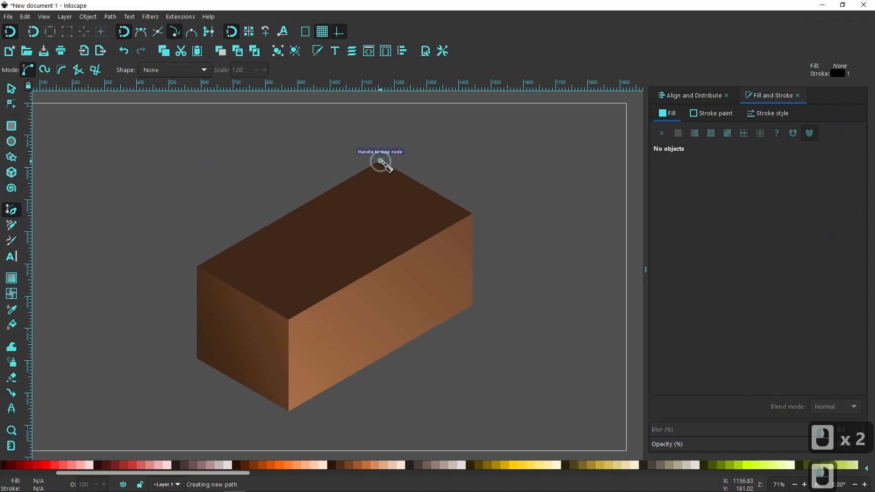
ctrl+click(382, 312)
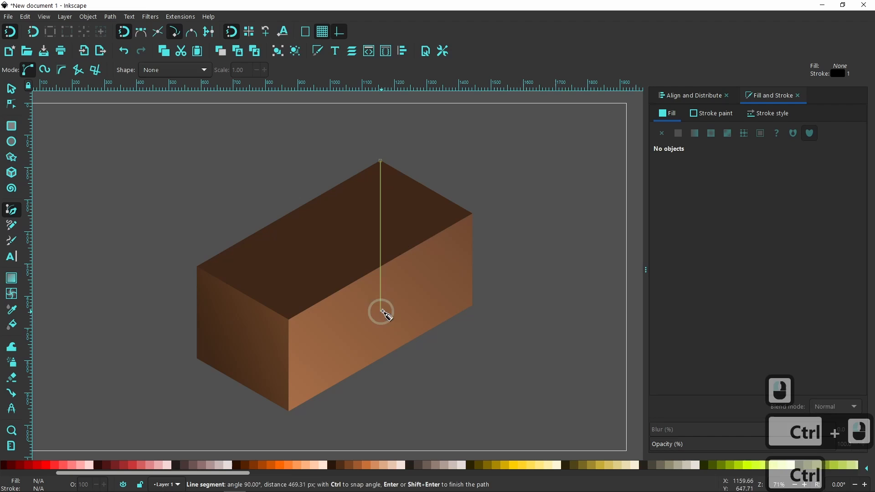
click(517, 263)
click(496, 149)
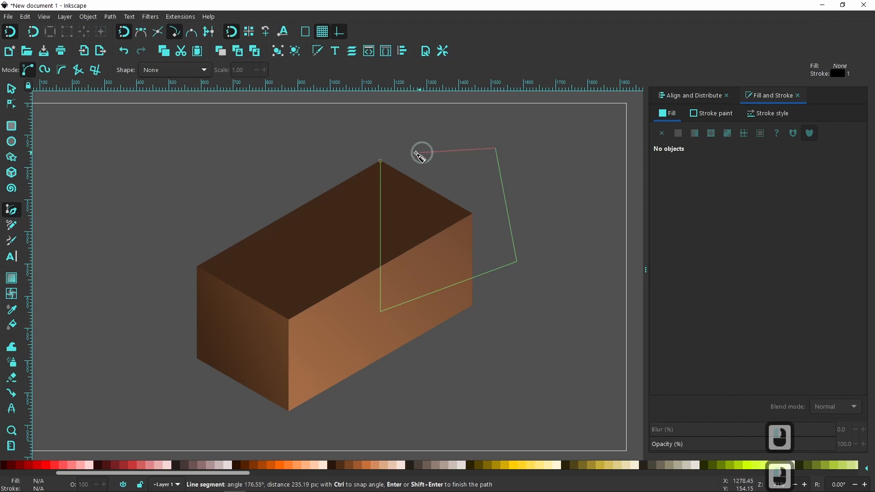
click(382, 161)
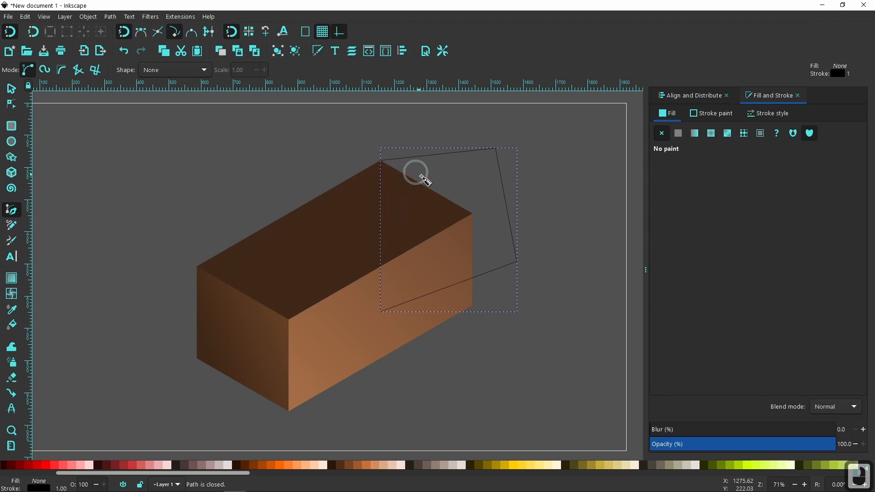
Intersect the four-sided path with the duplicated top face to cut out the triangular inner end wall.
click(13, 90)
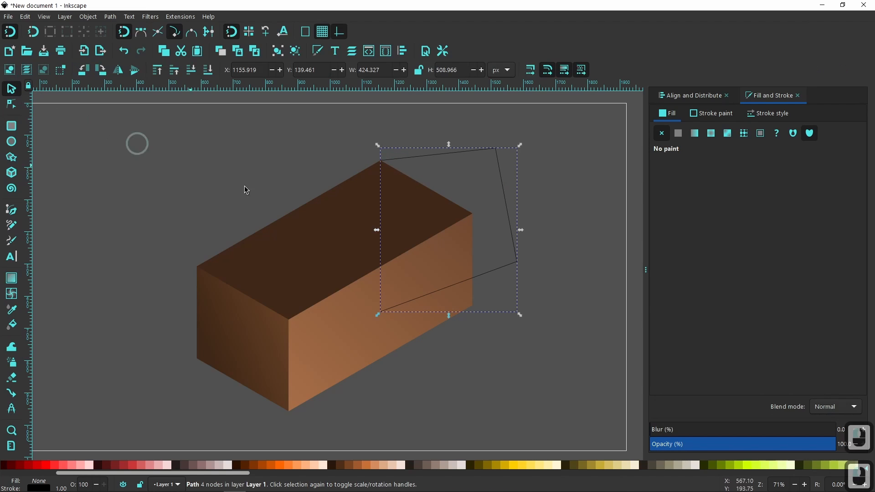
shift+click(332, 242)
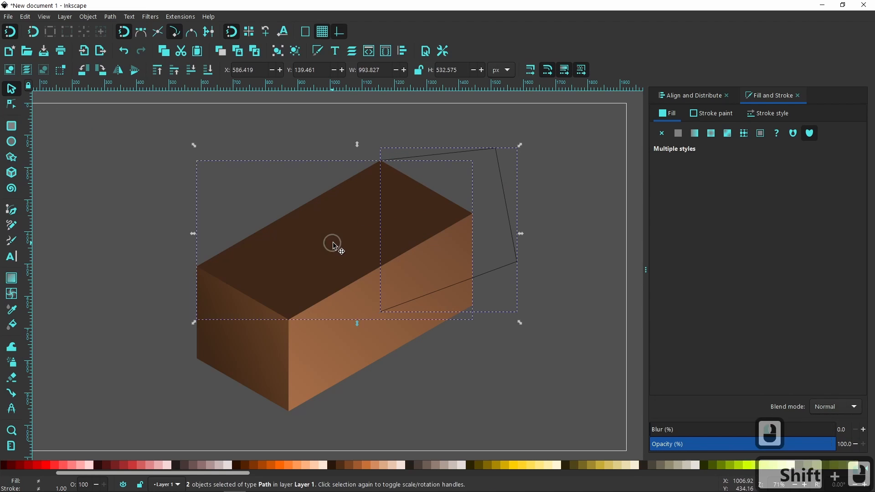
click(111, 17)
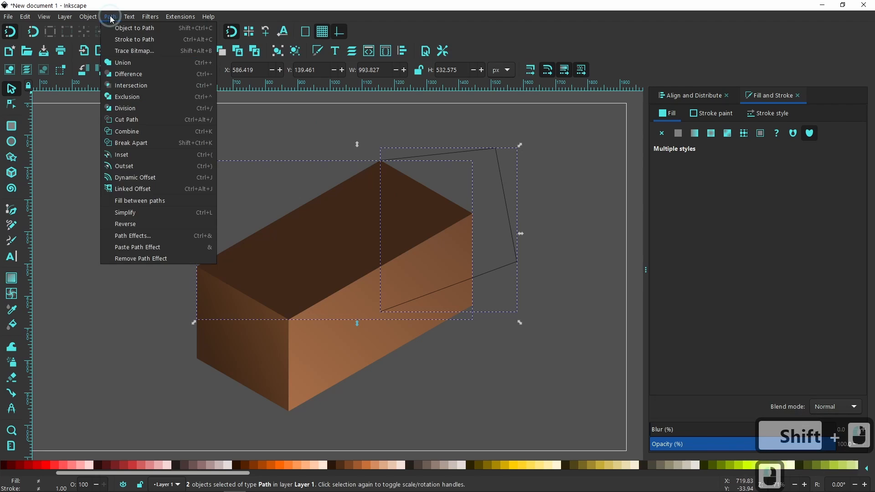
click(127, 87)
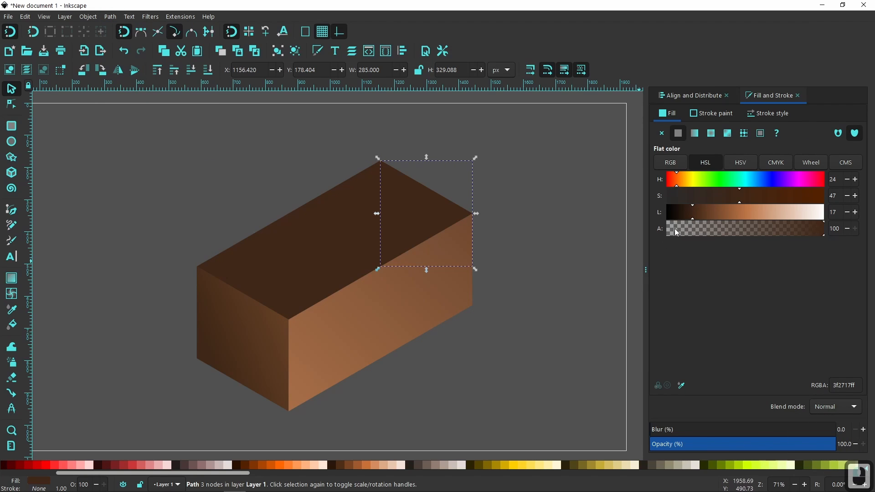
Darken the triangular inner wall to lightness 9 with saturation 49, and set the remaining top face to lightness 19 with saturation 45.
drag(687, 211, 691, 211)
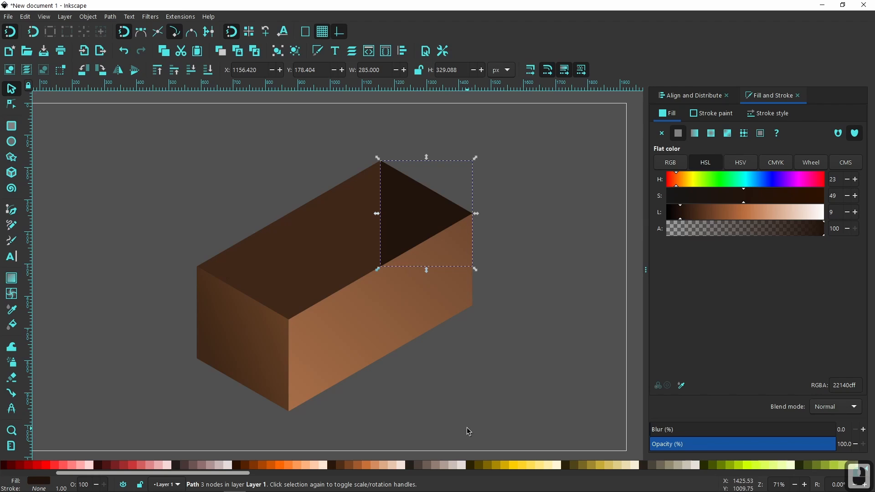
click(308, 264)
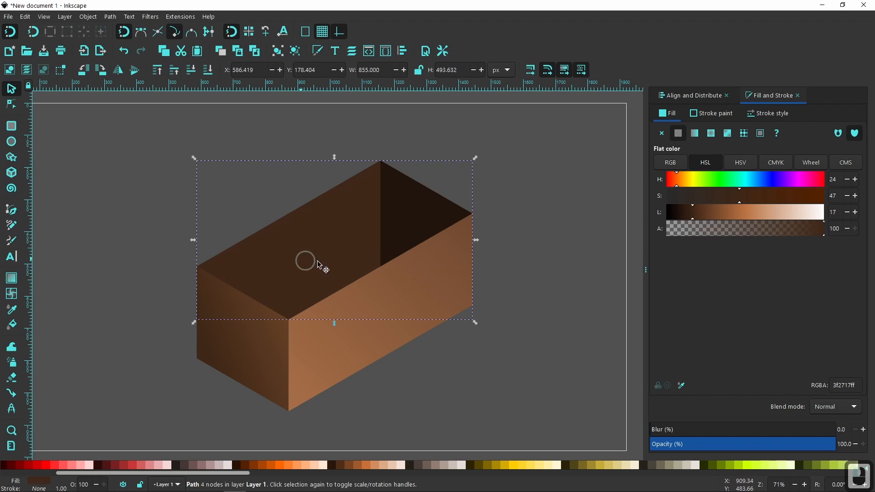
drag(695, 211, 699, 211)
Draw a closed triangle from the box's top back corner down to two points on the long outer side.
click(12, 211)
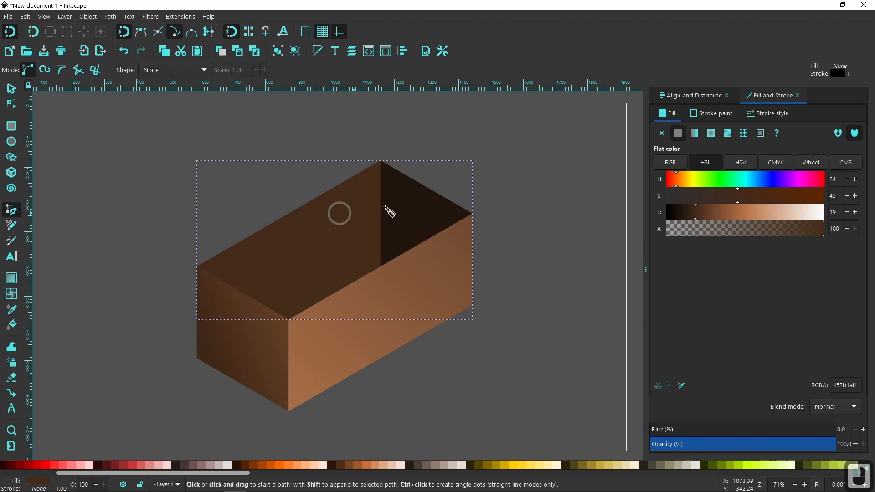
click(381, 161)
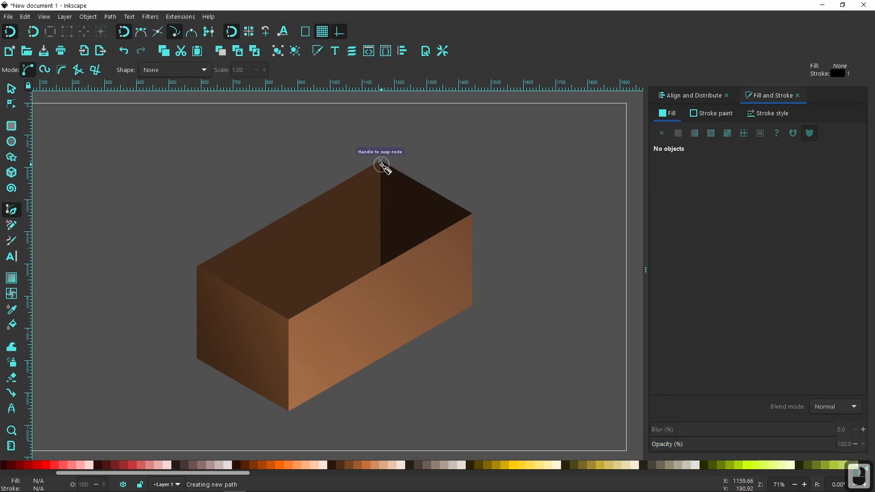
click(352, 319)
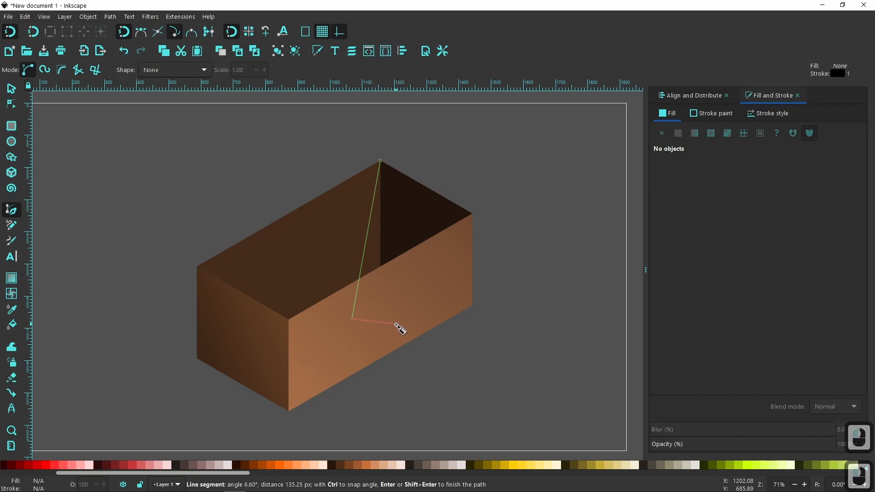
click(436, 308)
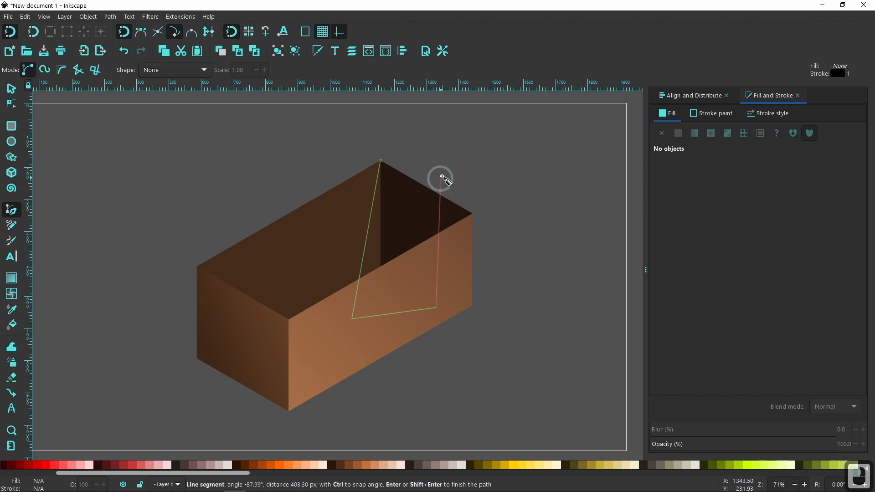
click(380, 162)
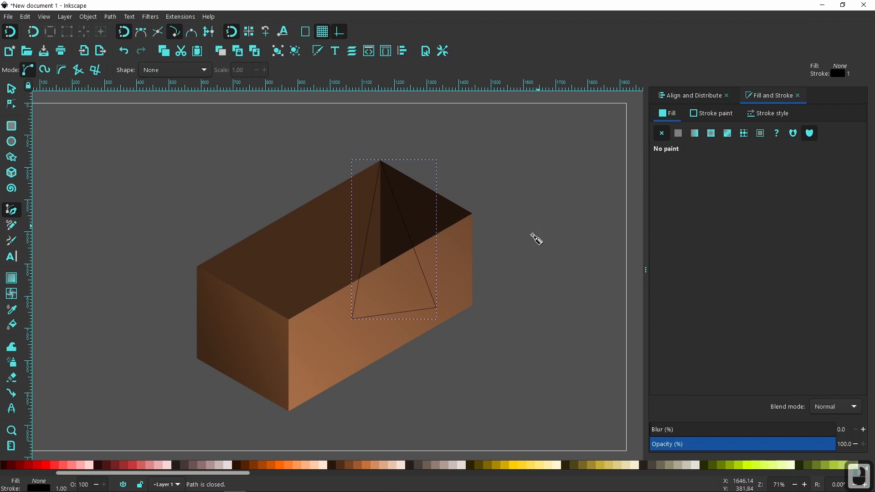
Fill the triangle with black, remove its stroke, and lower its opacity to 22.4%.
click(12, 92)
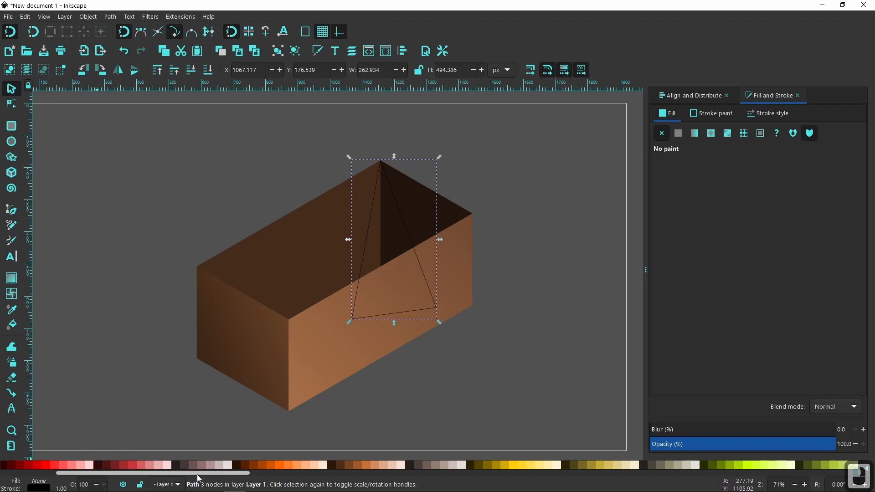
drag(195, 473, 31, 473)
click(16, 465)
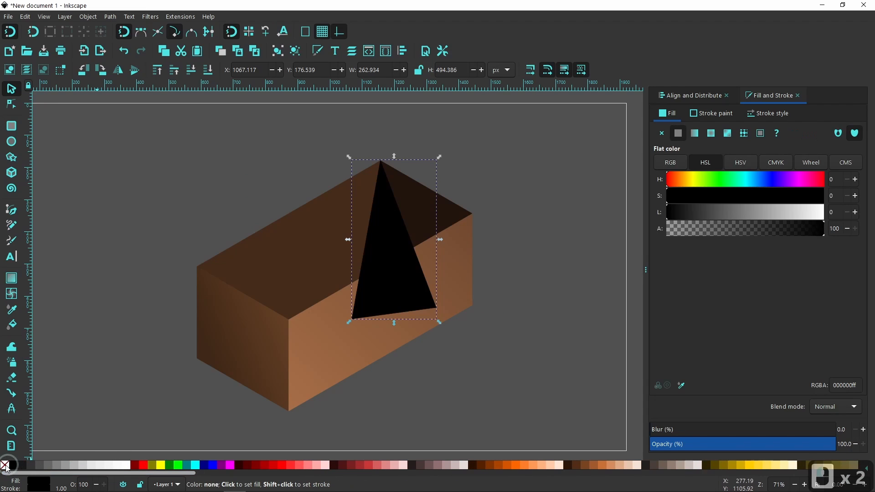
shift+click(4, 465)
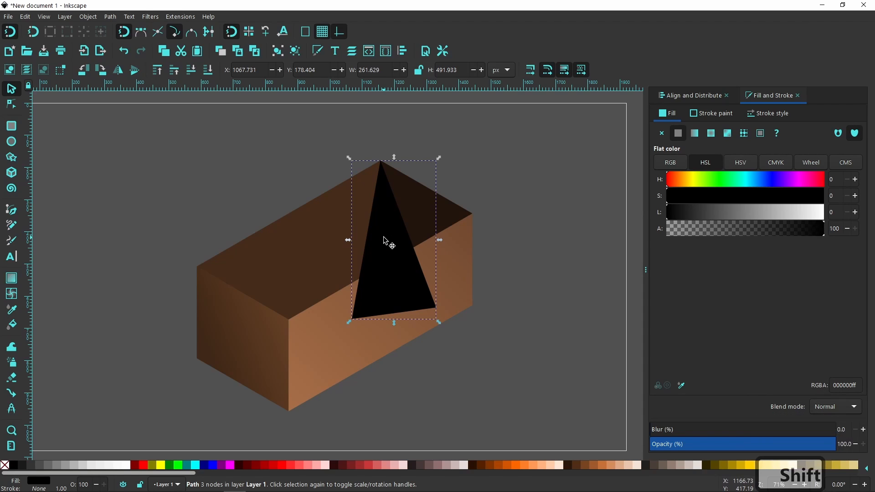
drag(706, 446, 693, 448)
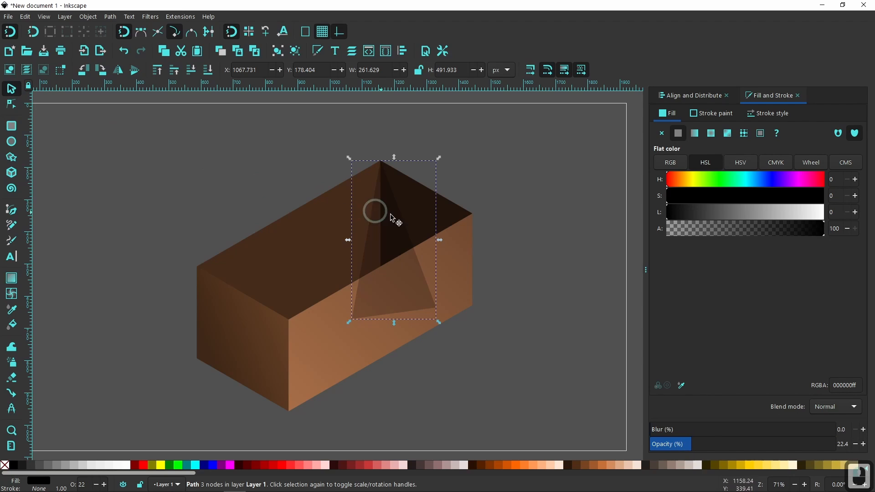
Duplicate the dark inner end wall and subtract the duplicate from the transparent black triangle with Difference.
right_click(451, 213)
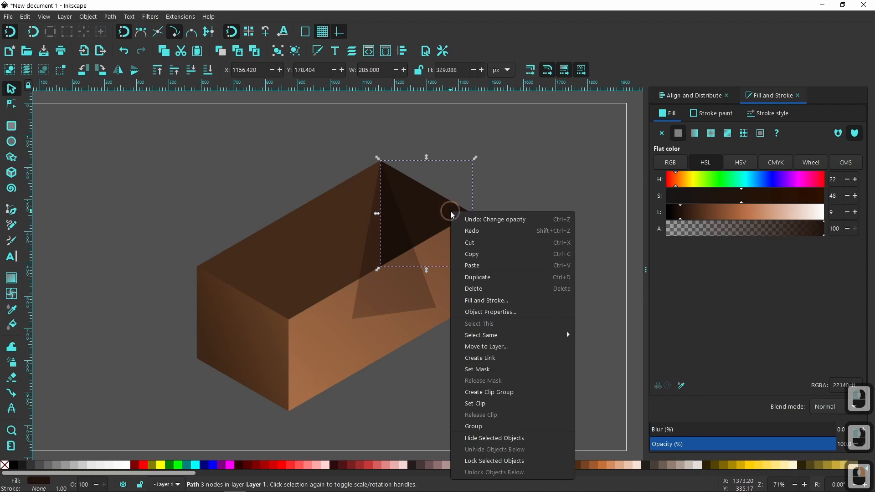
click(479, 287)
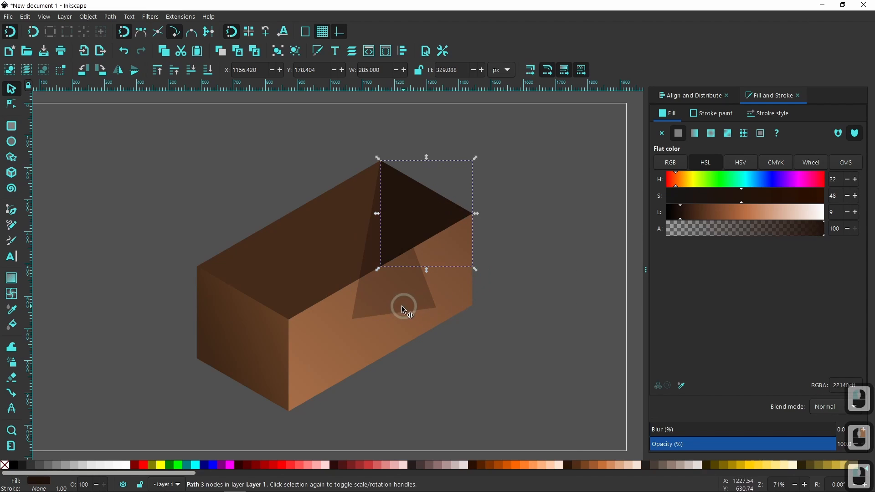
shift+click(366, 295)
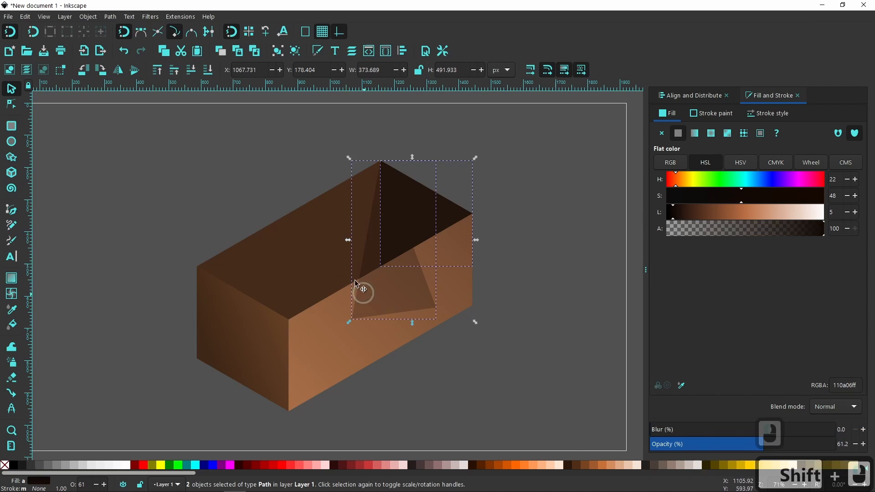
click(111, 19)
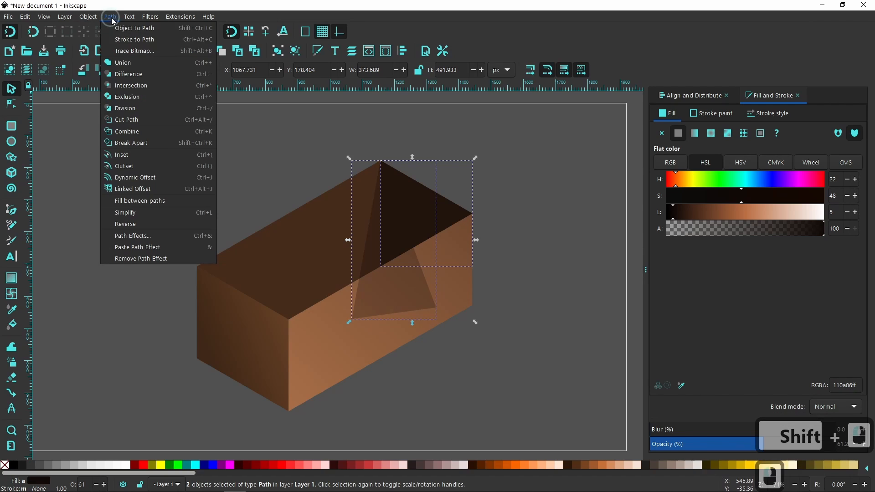
click(125, 75)
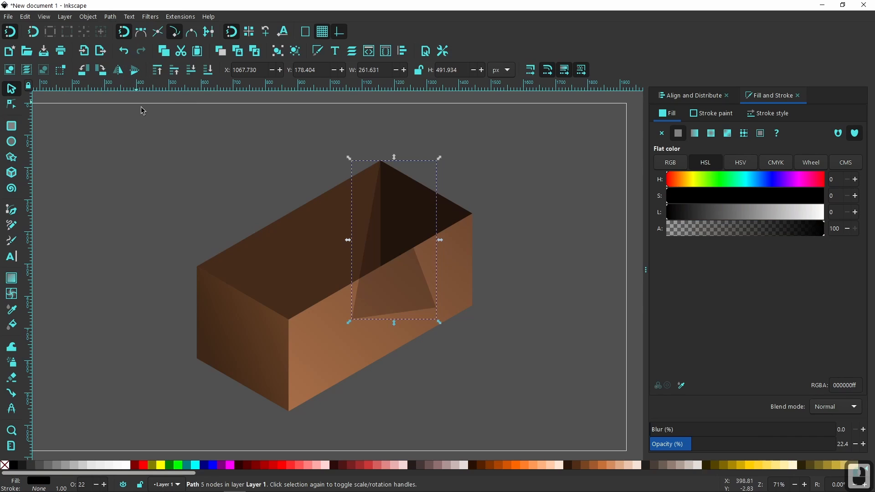
Send the shadow shape, the inner end wall and the brown top face to the bottom of the stack, in that order.
double_click(192, 70)
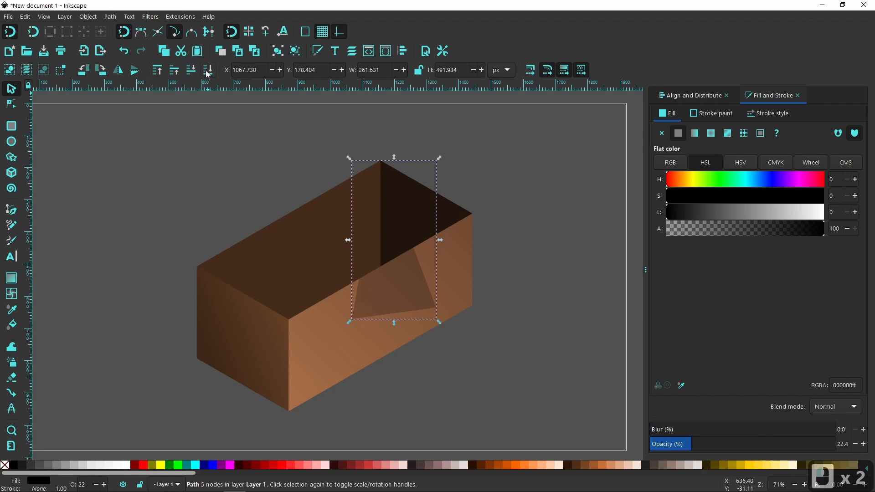
double_click(208, 70)
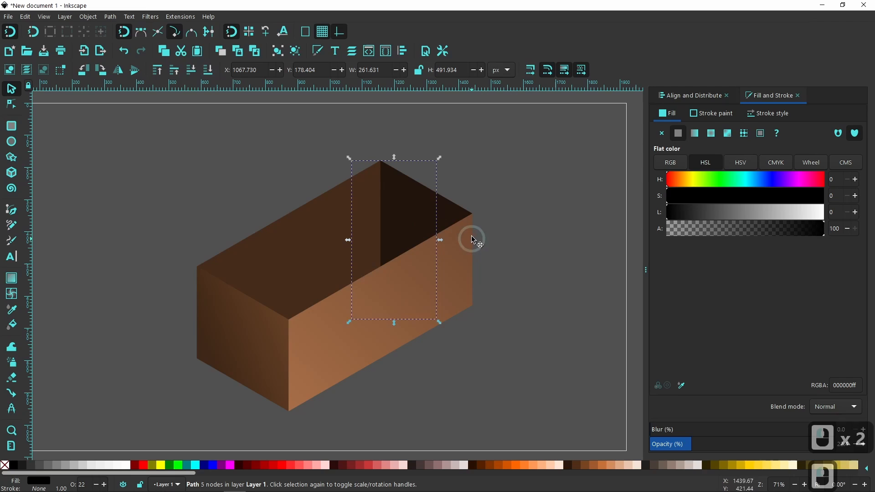
click(449, 210)
click(208, 70)
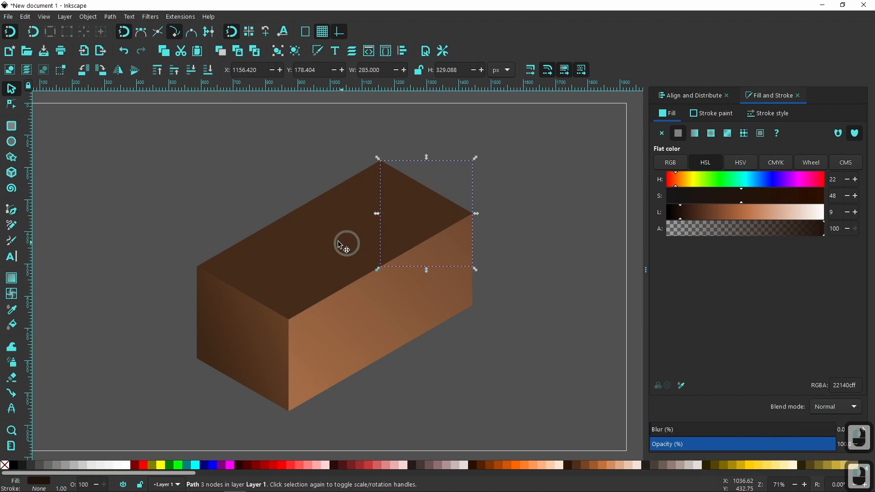
click(314, 255)
click(208, 71)
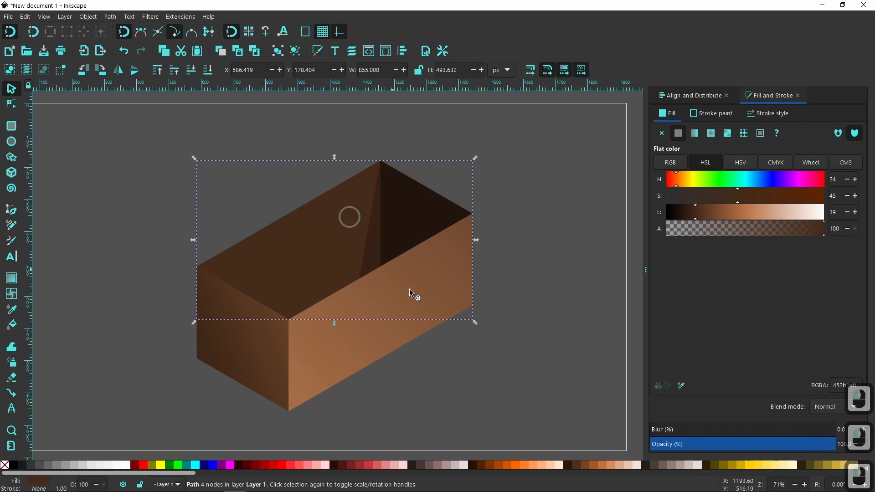
click(538, 395)
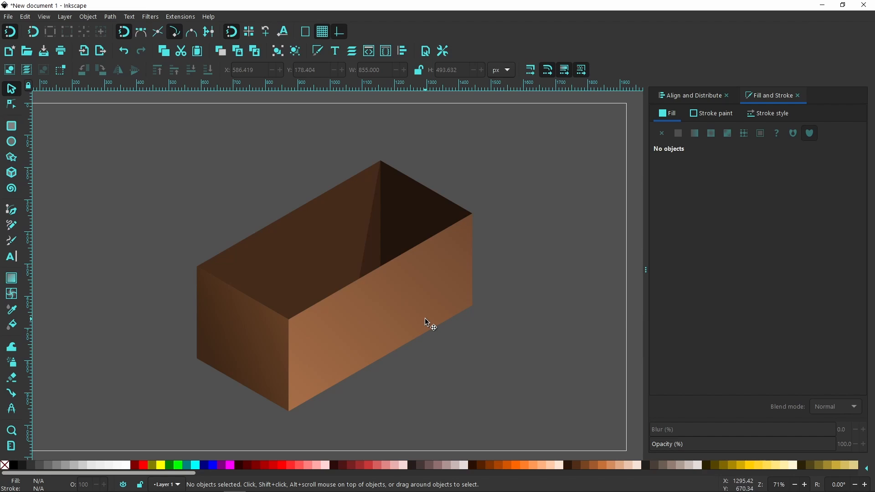
drag(466, 394, 424, 406)
ctrl+scroll(433, 385, down, 2)
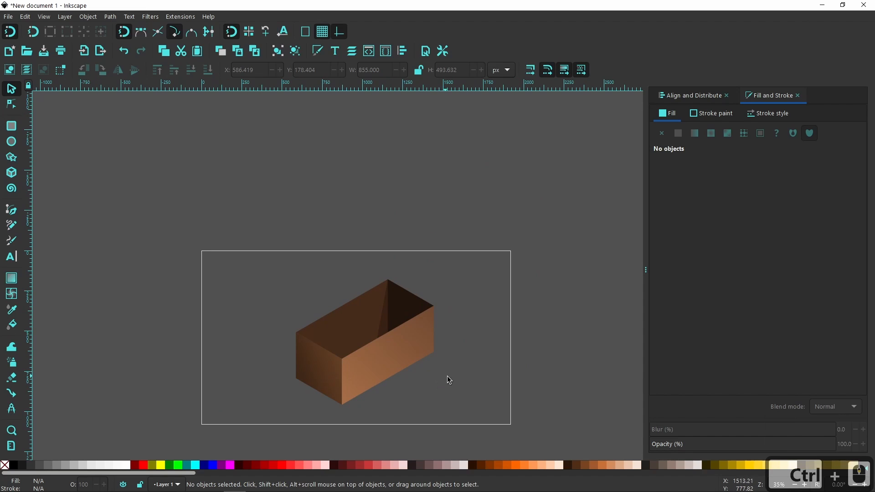
ctrl+scroll(408, 395, up, 2)
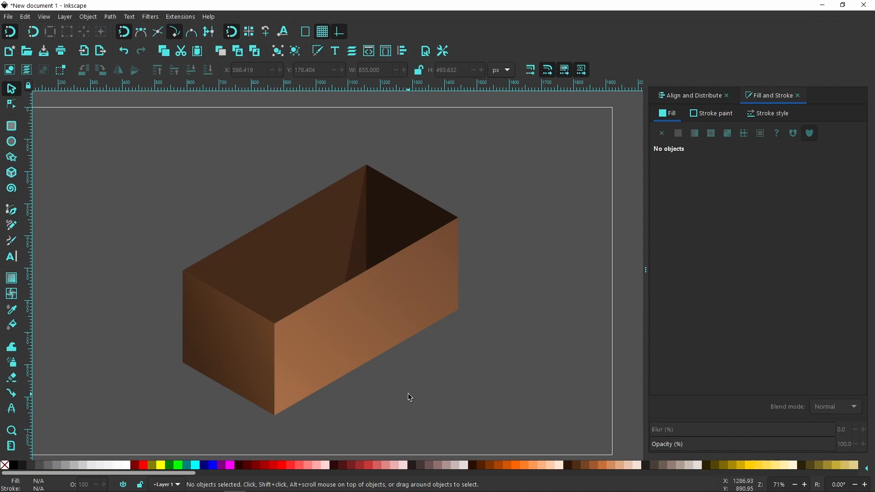
Draw an upright rectangle about 95 by 382 px beside the box and center it horizontally and vertically on the short outer side.
click(11, 127)
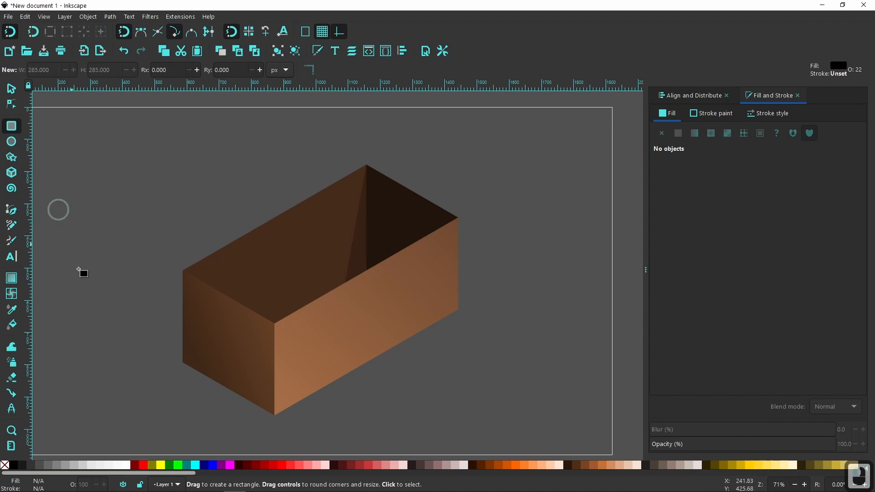
mouse_move(92, 222)
mouse_down()
mouse_move(147, 384)
mouse_move(122, 346)
mouse_up()
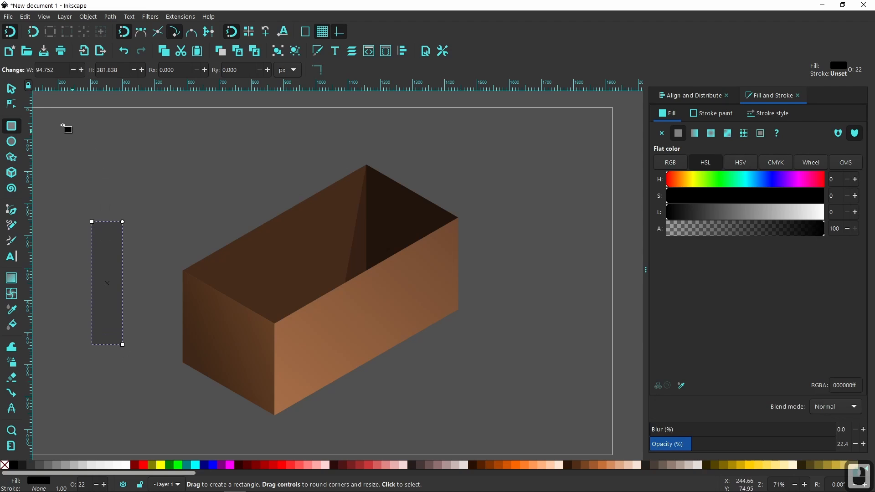
click(12, 92)
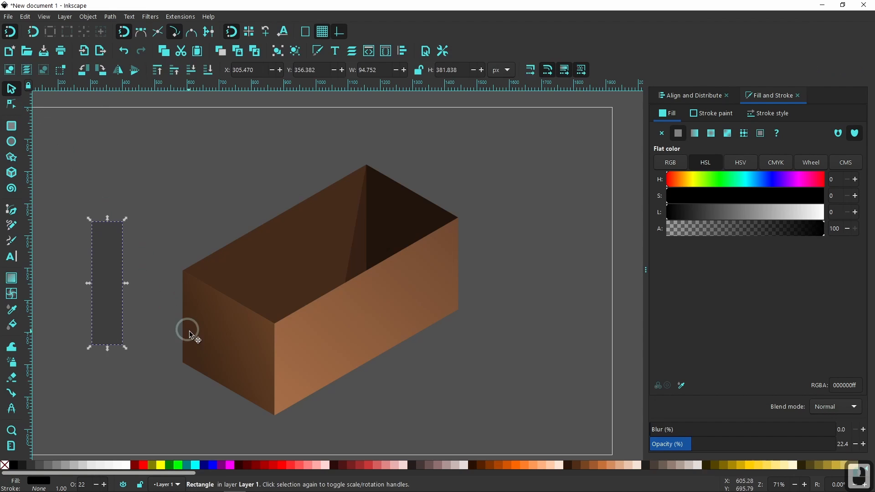
shift+click(242, 358)
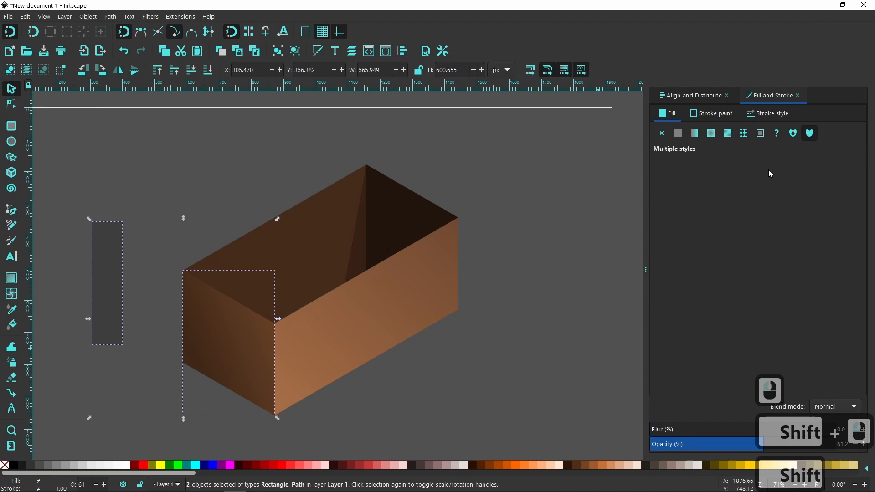
click(699, 100)
click(797, 137)
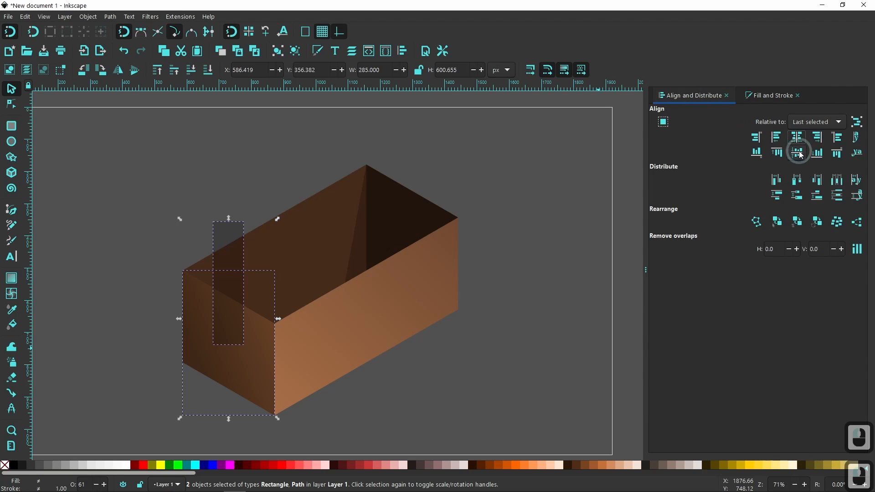
click(797, 152)
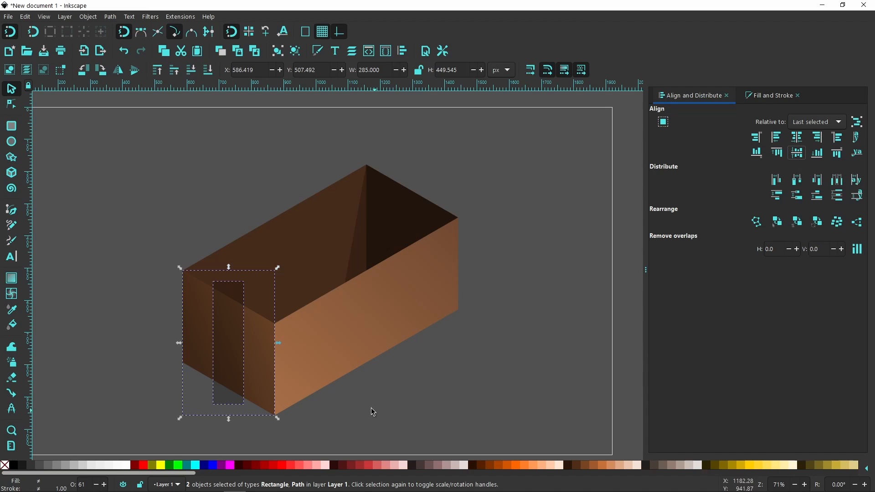
click(382, 423)
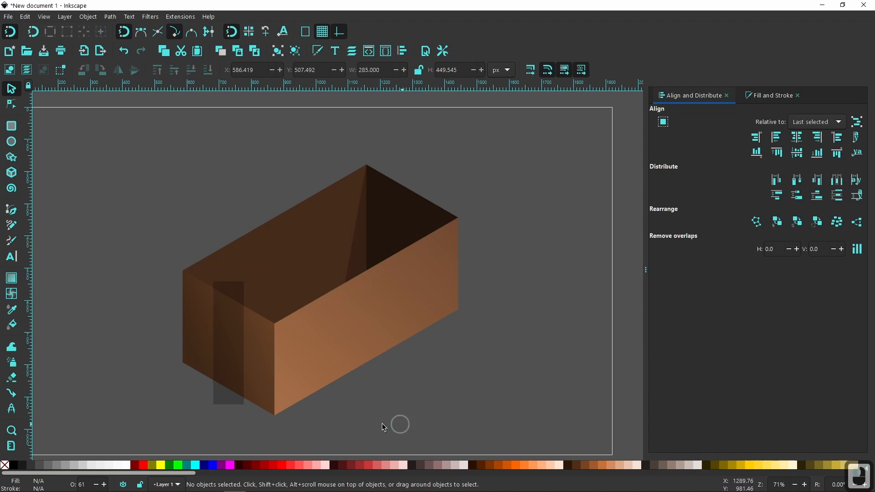
Move the rectangle straight up to about Y 367 px, across the short side's upper edge, and set its opacity to 50.7%.
click(230, 373)
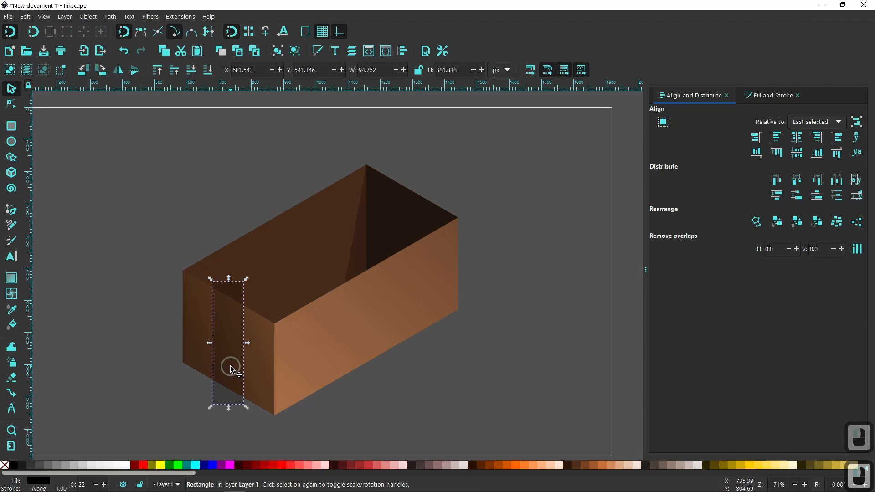
drag(230, 366, 237, 306)
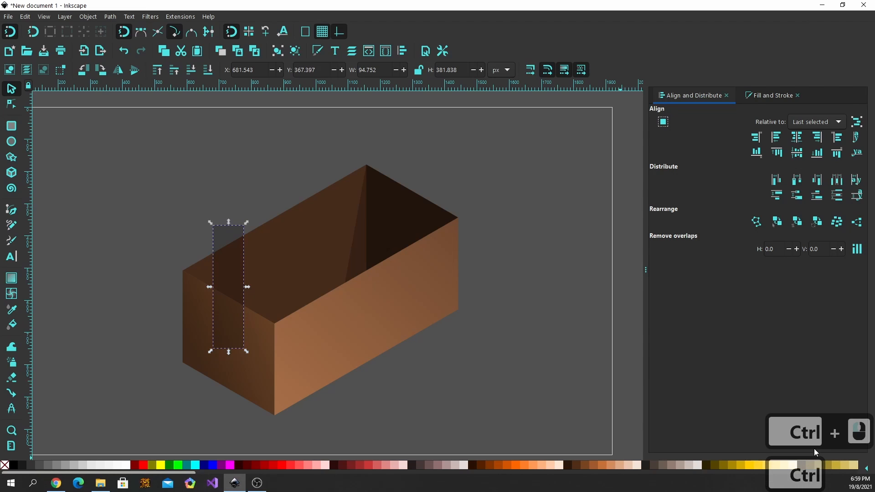
click(771, 95)
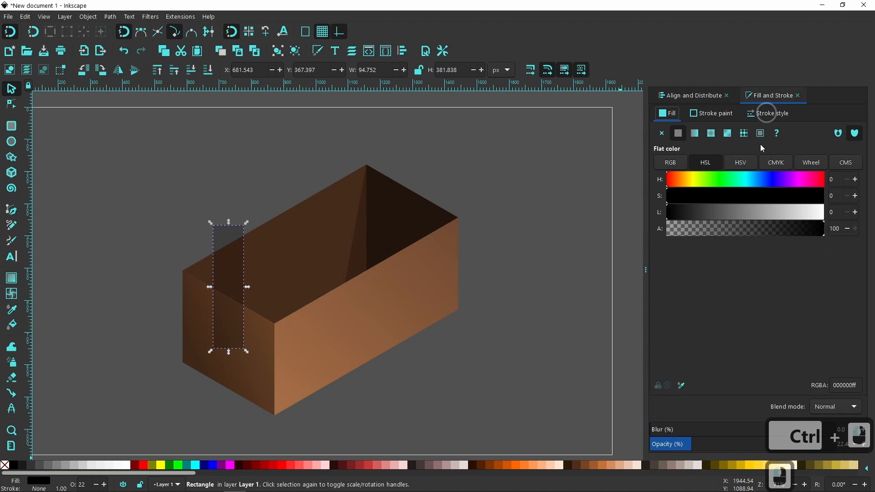
click(742, 444)
click(411, 417)
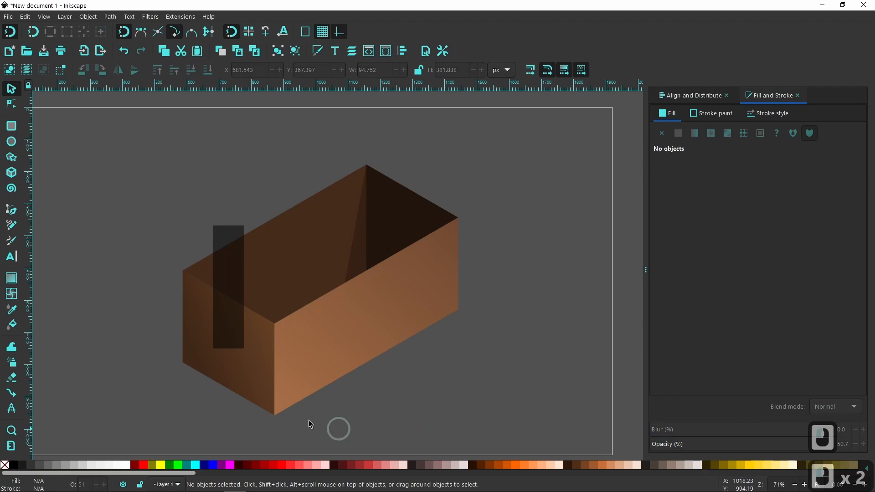
Convert the semi-transparent black rectangle over the short side from a shape object into an editable path.
click(192, 348)
click(226, 239)
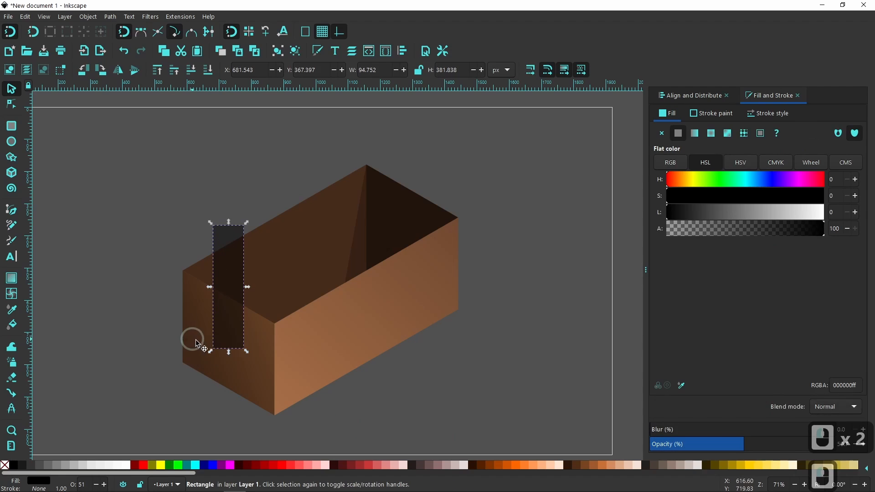
scroll(220, 349, up, 2)
scroll(221, 352, up, 1)
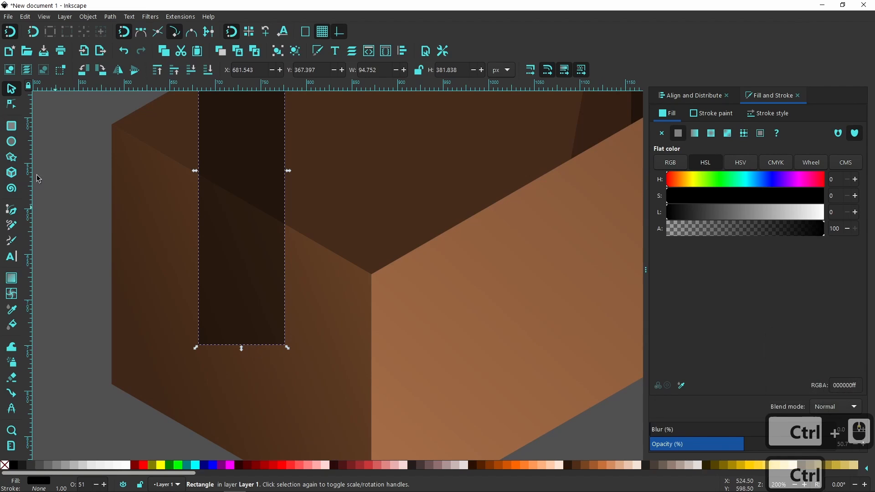
click(12, 107)
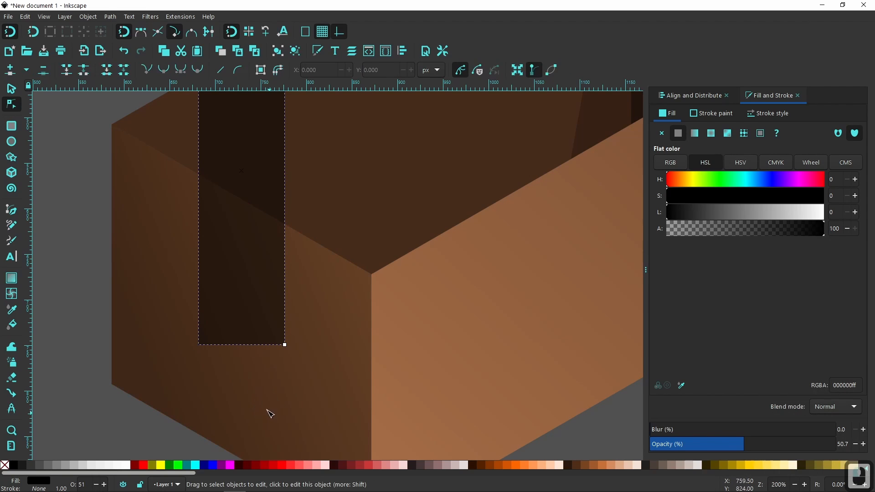
click(12, 90)
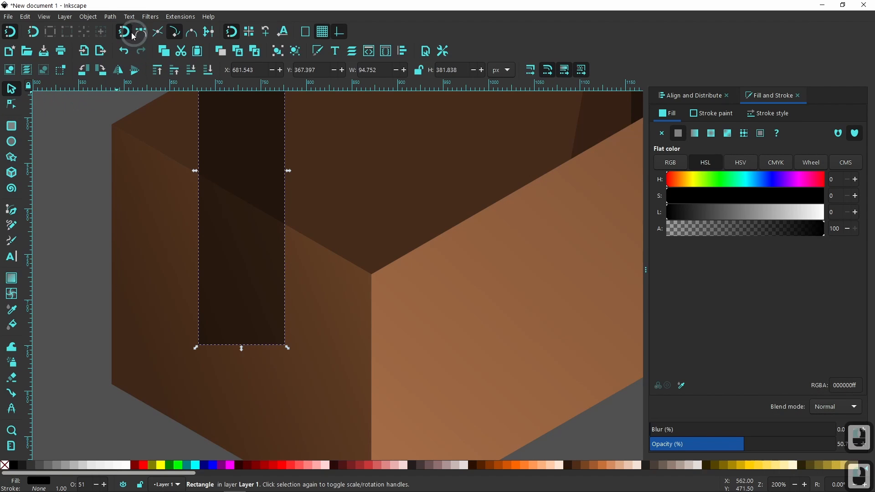
click(109, 16)
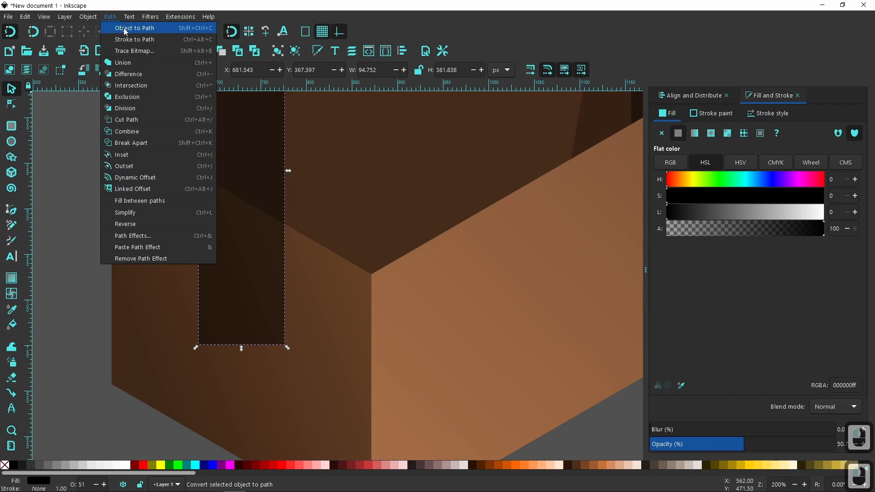
click(126, 31)
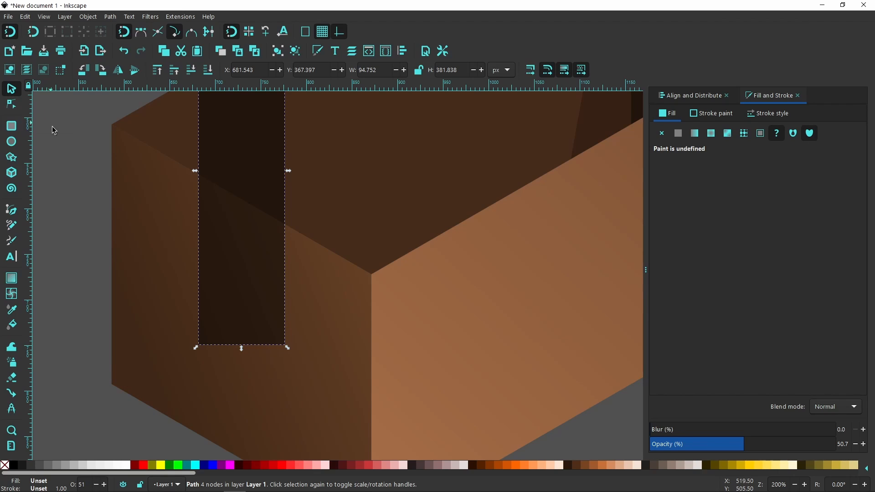
Duplicate the short outer side and try a Difference between the duplicate and the black strip.
click(59, 161)
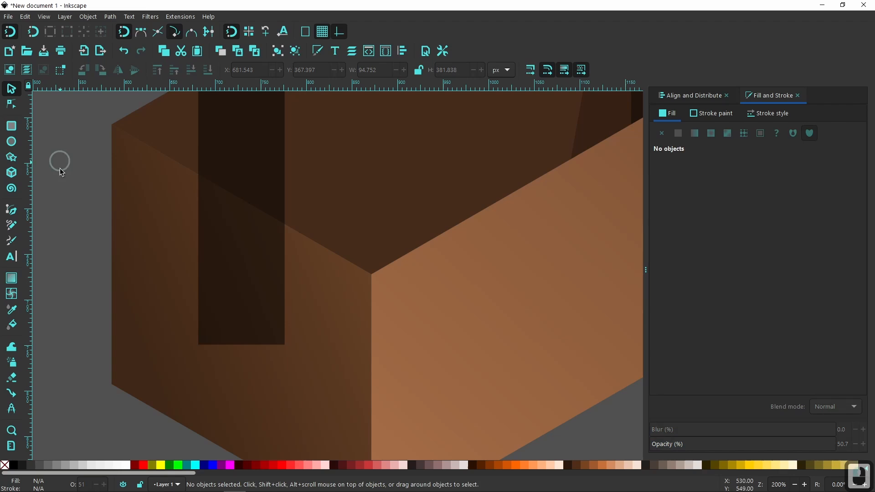
click(164, 396)
right_click(162, 376)
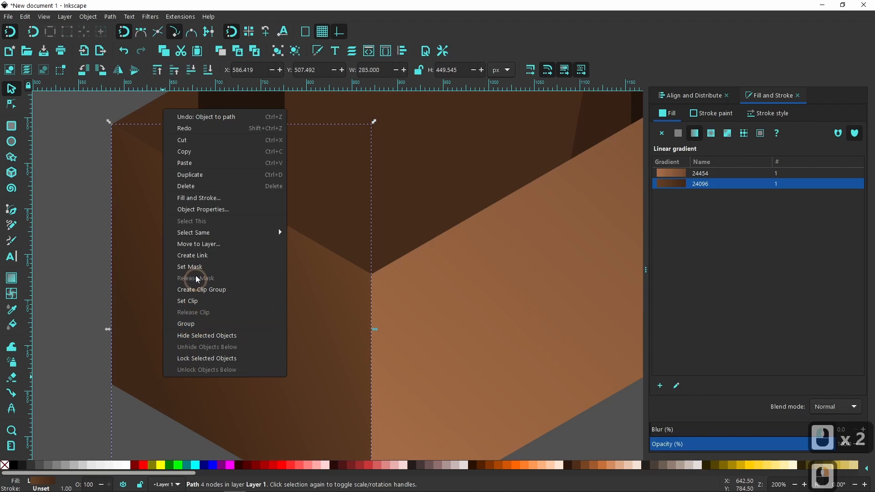
click(195, 175)
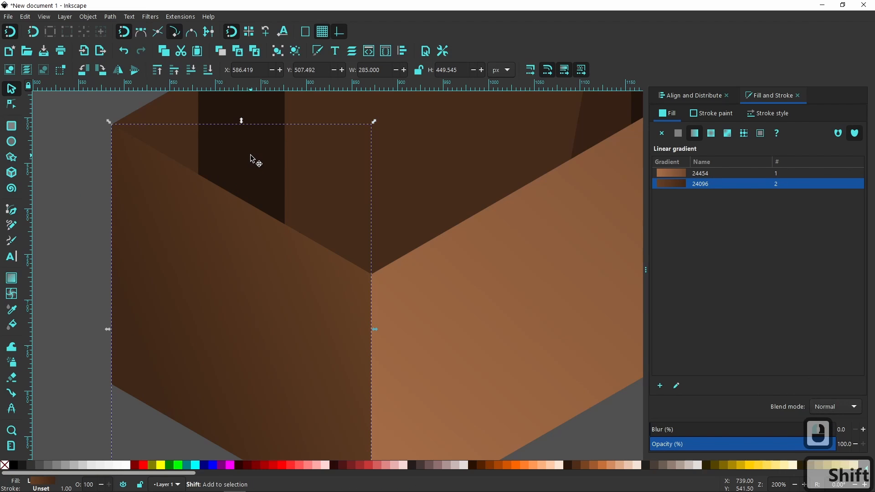
shift+click(251, 157)
click(110, 16)
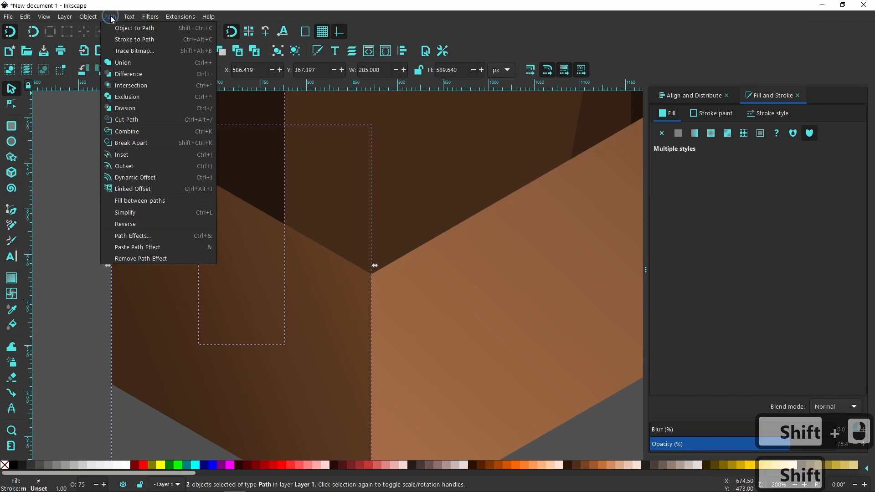
click(125, 75)
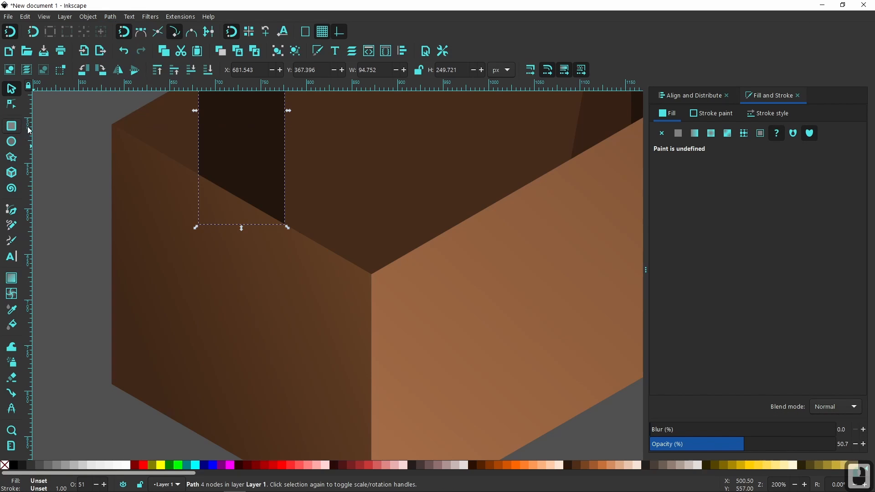
key(ctrl+z)
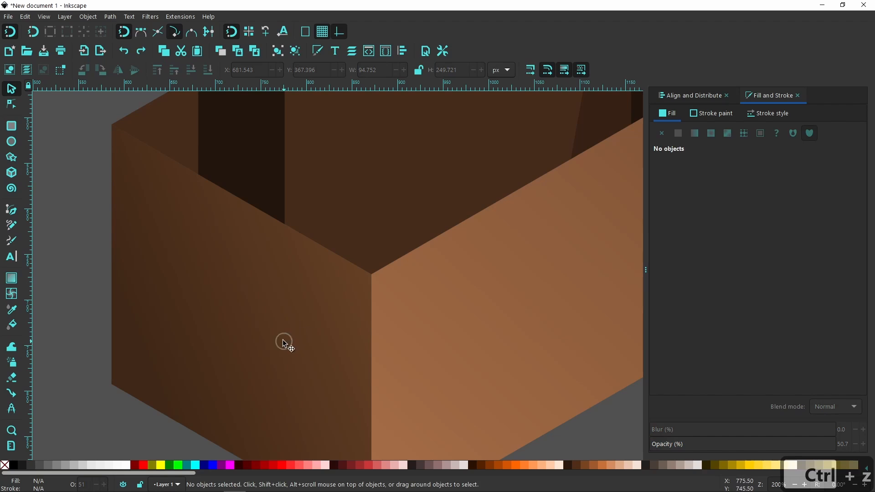
Try an Intersection of the black strip with the duplicated short side, and undo both the Intersection and the duplication.
click(248, 152)
shift+click(254, 148)
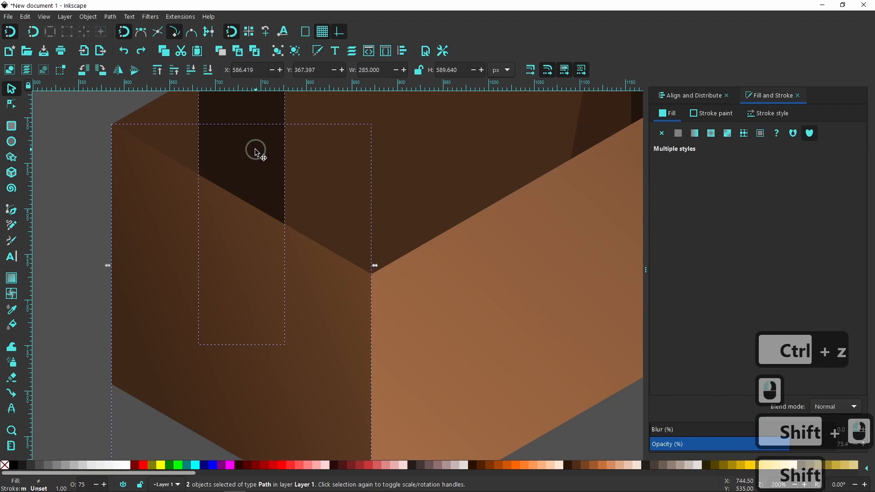
click(112, 17)
click(122, 88)
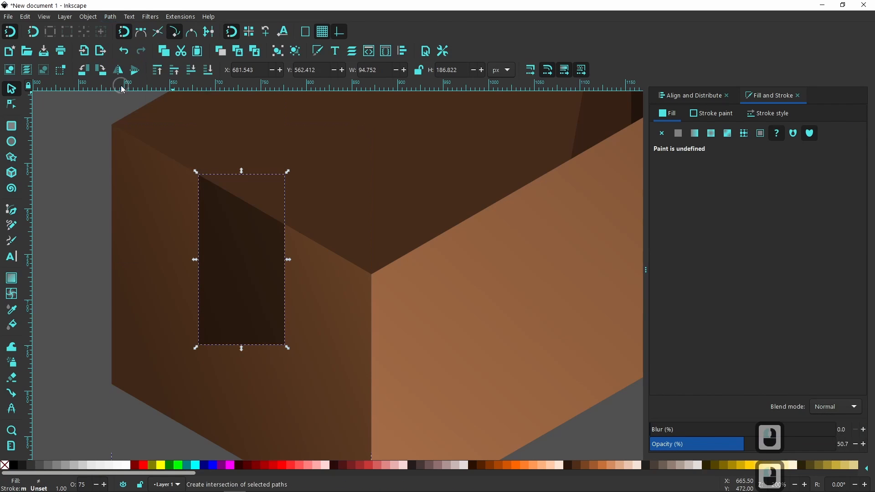
click(11, 105)
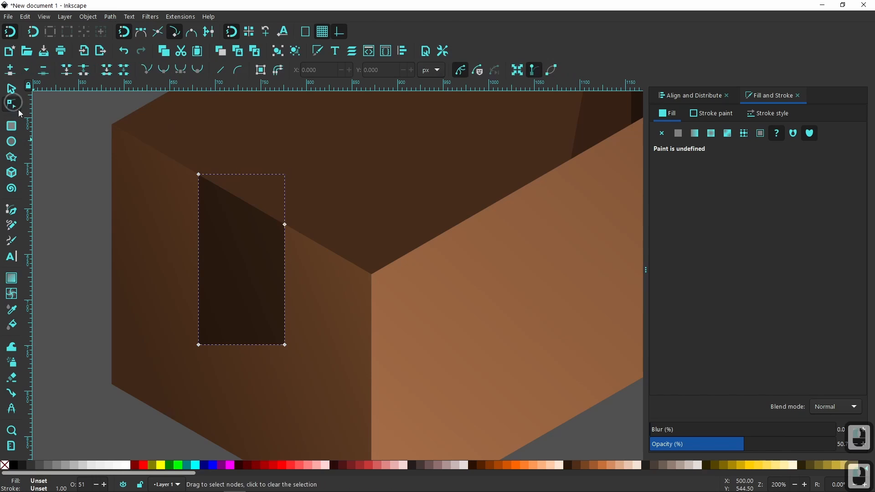
drag(179, 326, 300, 367)
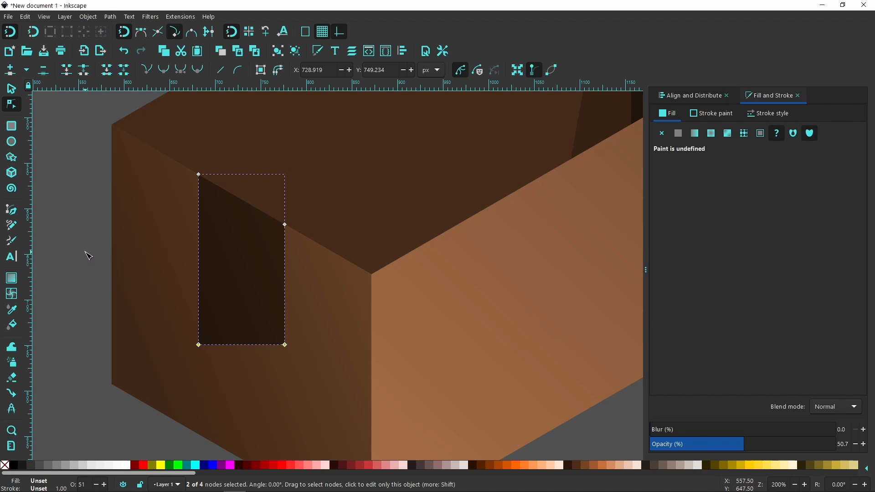
key(ctrl+z)
key(ctrl+z)
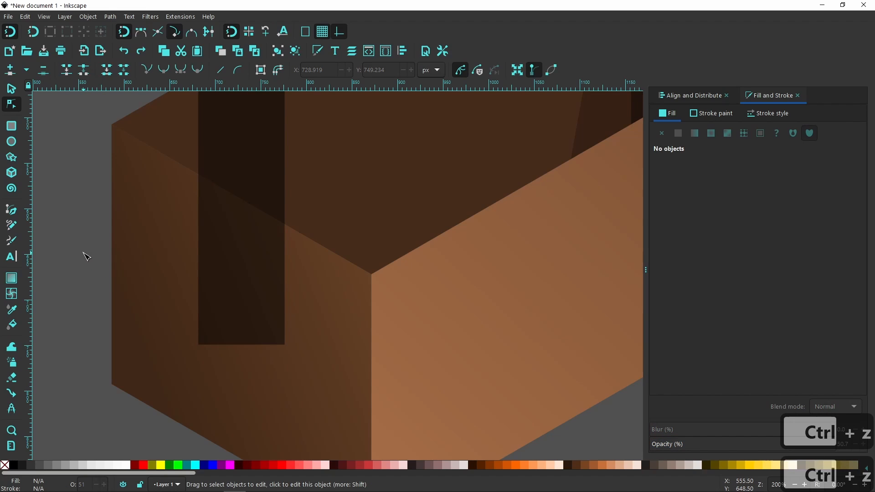
Skew the black strip vertically by 30° with angle snapping, so its ends run parallel to the short side's upper edge.
scroll(82, 256, down, 2)
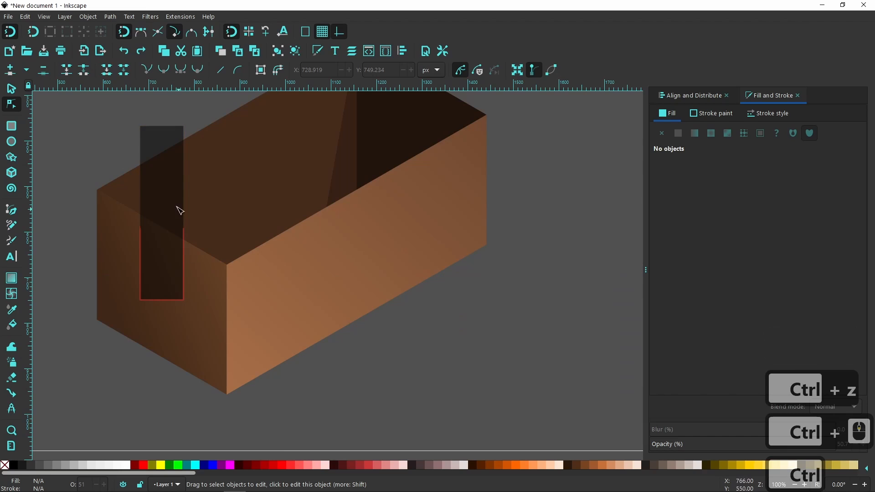
click(12, 91)
click(173, 201)
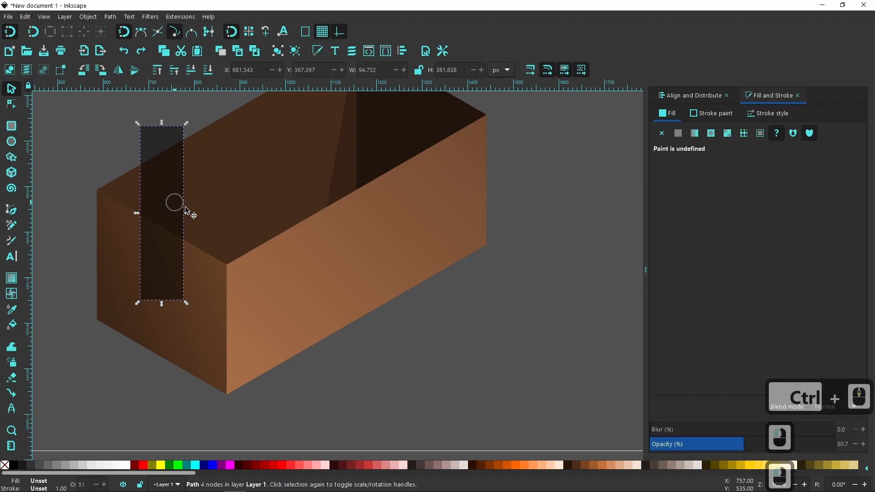
click(187, 217)
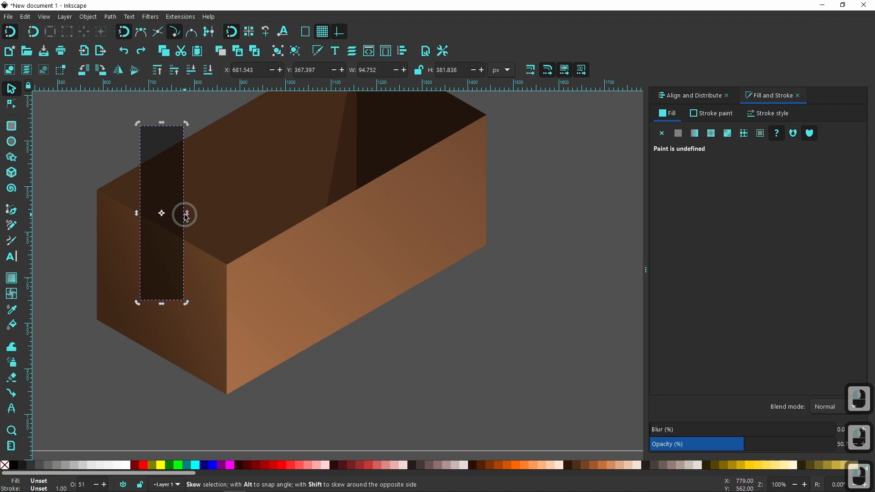
key(alt)
drag(188, 217, 185, 231)
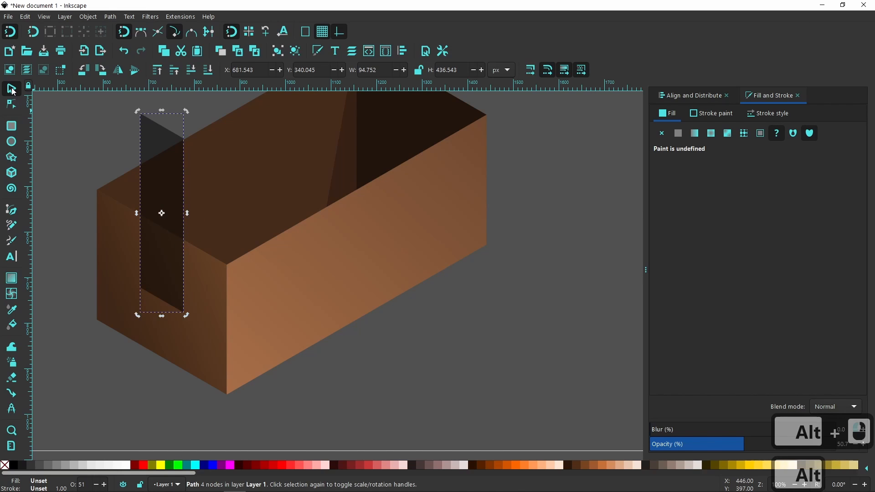
click(137, 277)
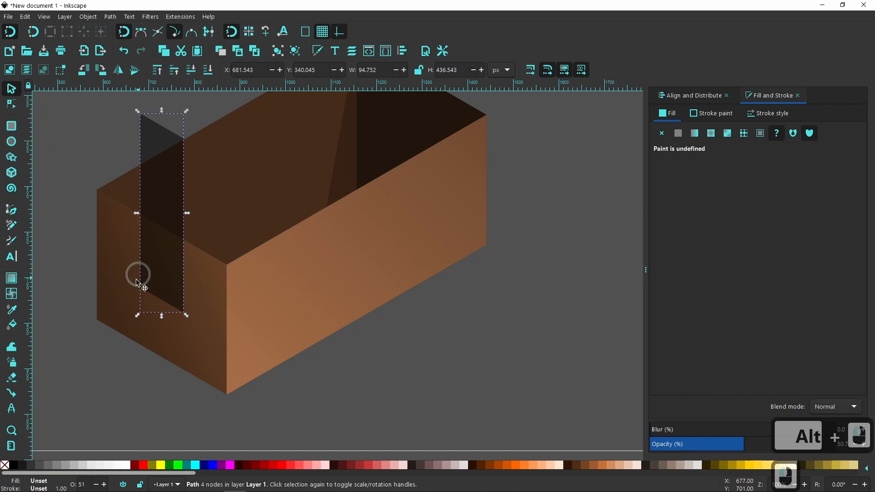
click(113, 250)
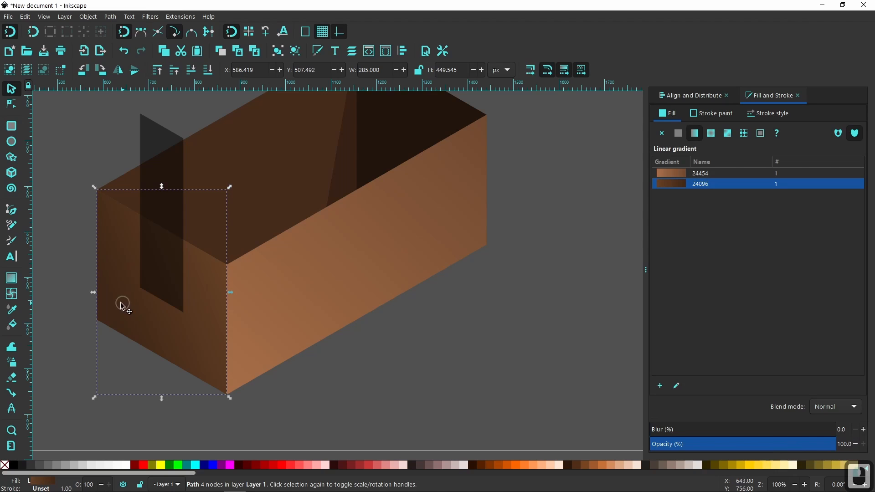
drag(121, 302, 73, 340)
key(ctrl+z)
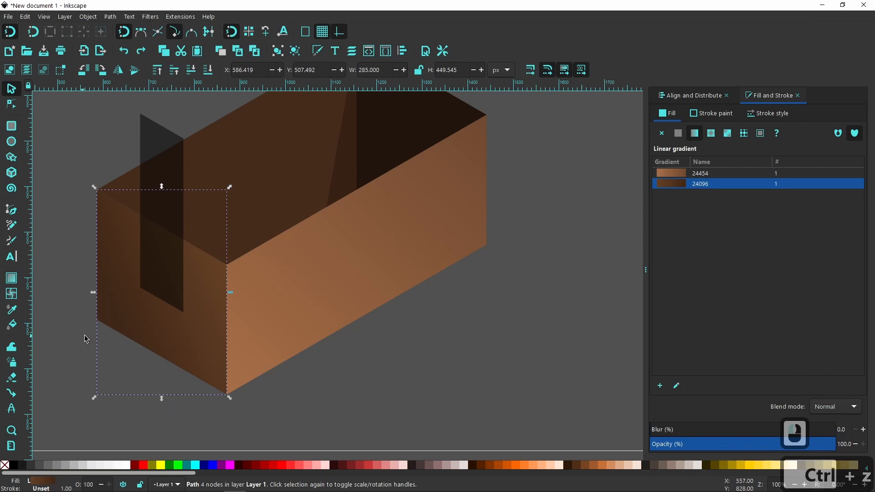
Duplicate the short outer side and intersect the duplicate with the skewed strip, keeping only the part on that side.
click(119, 297)
right_click(127, 302)
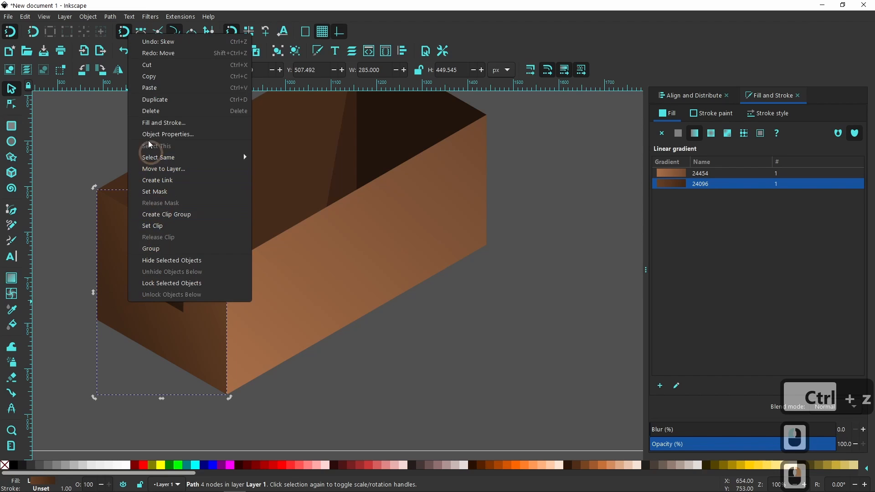
click(146, 100)
shift+click(152, 133)
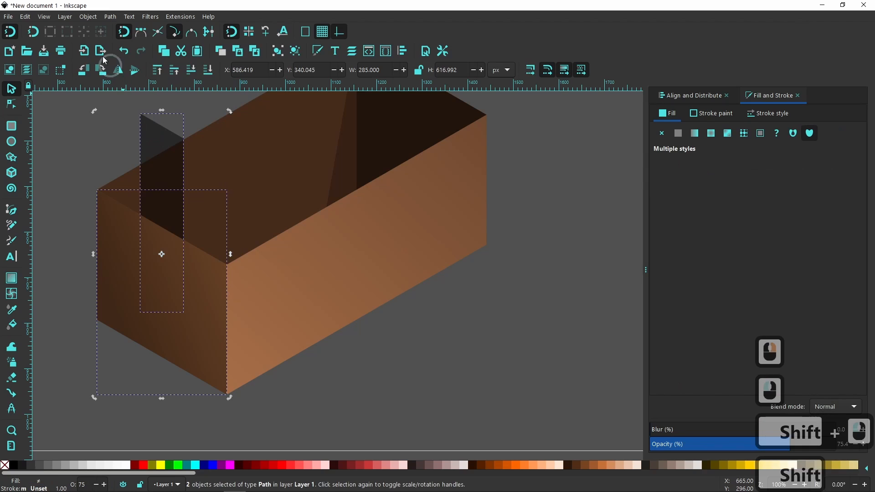
click(112, 16)
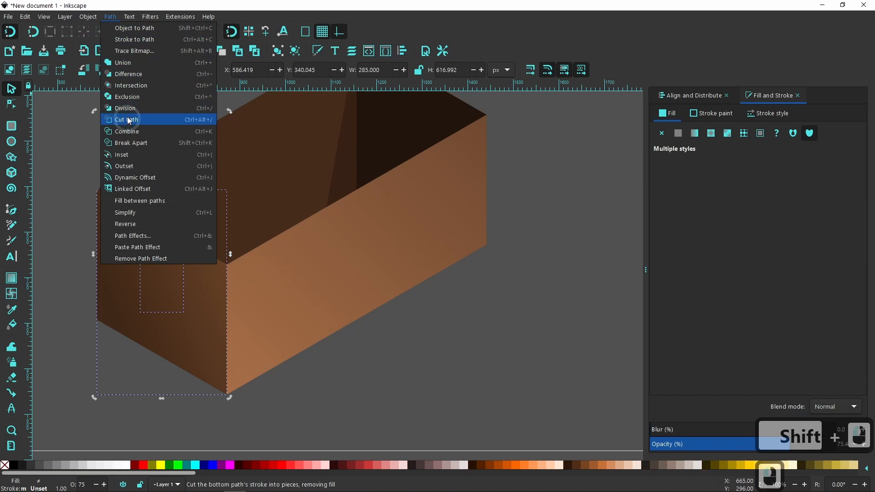
click(127, 86)
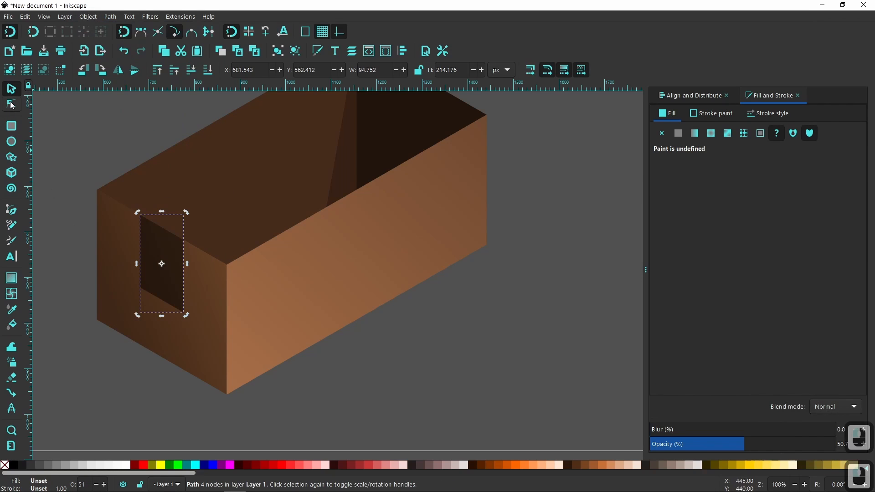
Insert seven evenly spaced nodes between the two corner nodes of the strip's lower slanted edge.
click(12, 105)
ctrl+scroll(165, 336, up, 2)
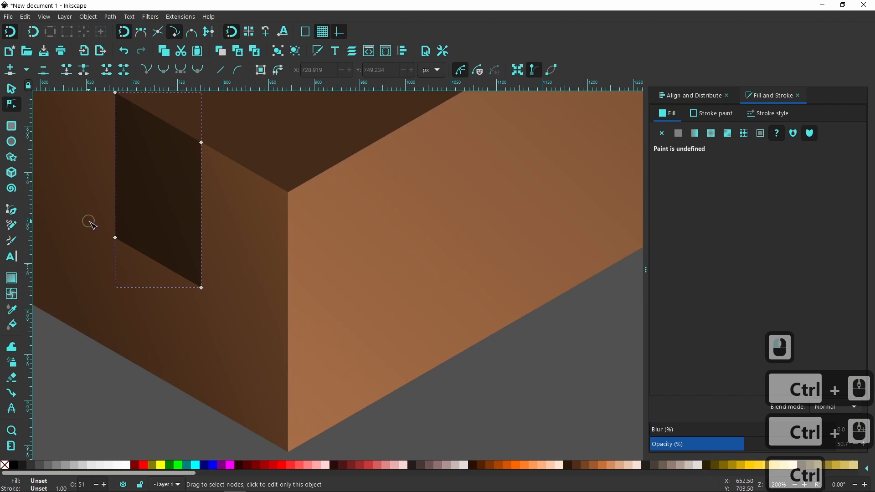
drag(89, 223, 213, 307)
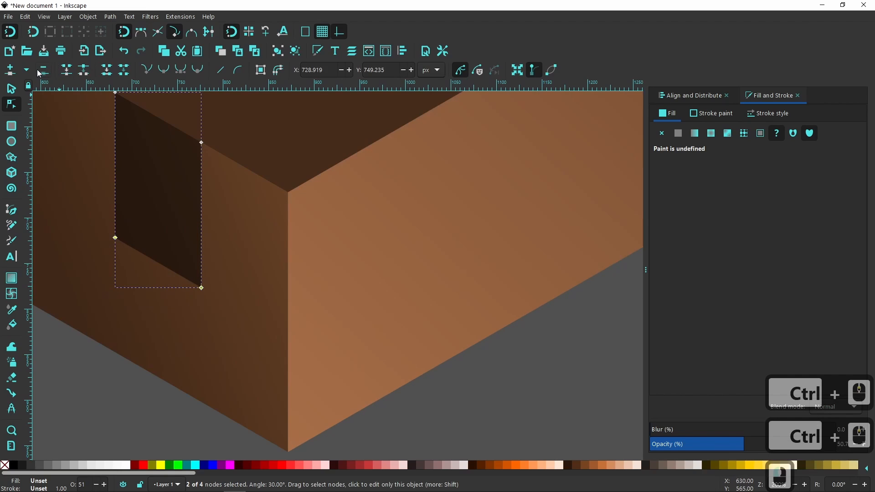
click(10, 69)
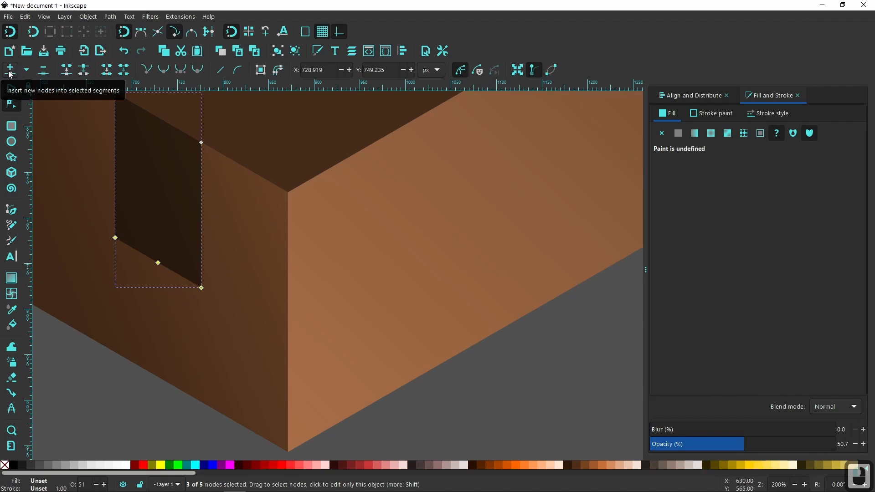
click(10, 69)
click(10, 69)
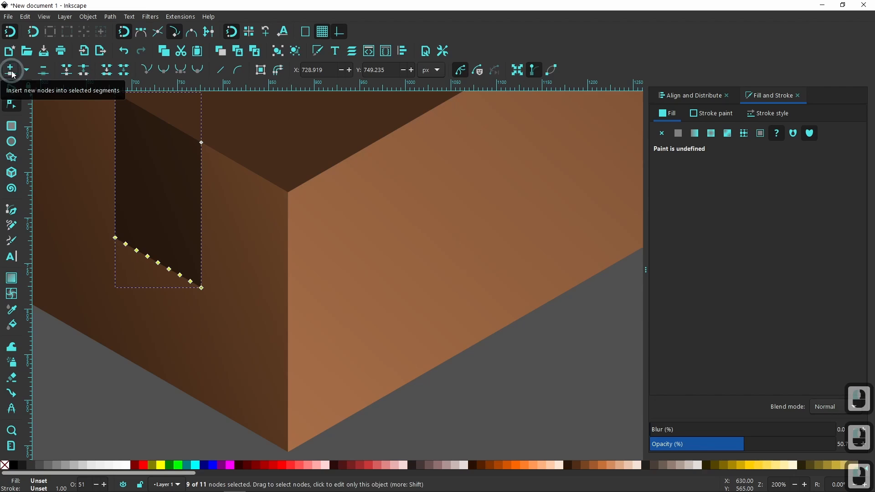
Select every second inserted node along the strip's lower slanted edge and move them 11 px straight up to form zigzag teeth.
click(126, 245)
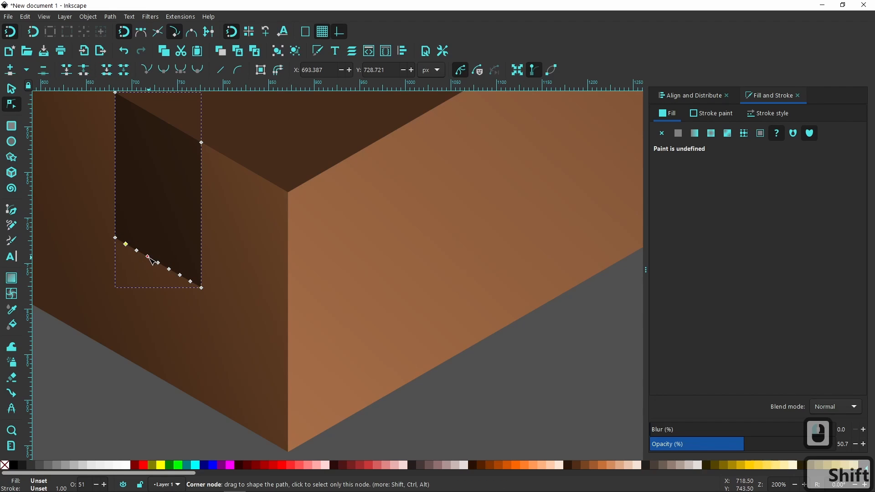
shift+click(147, 256)
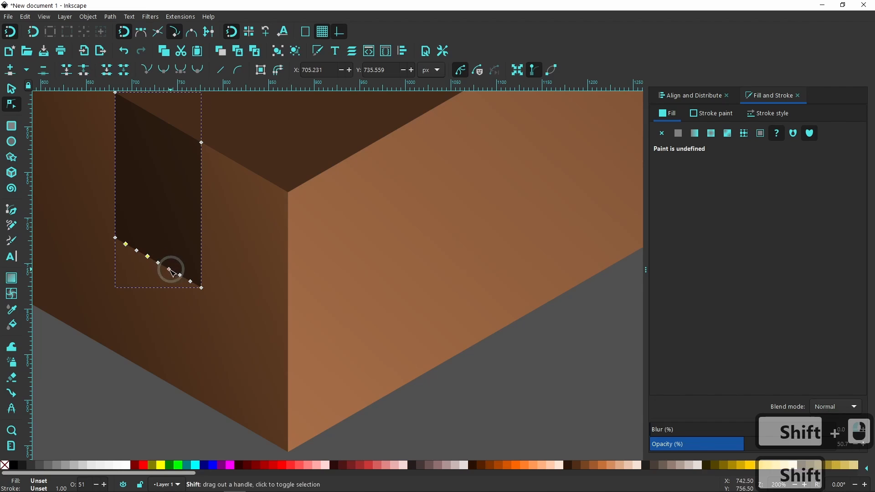
shift+click(169, 269)
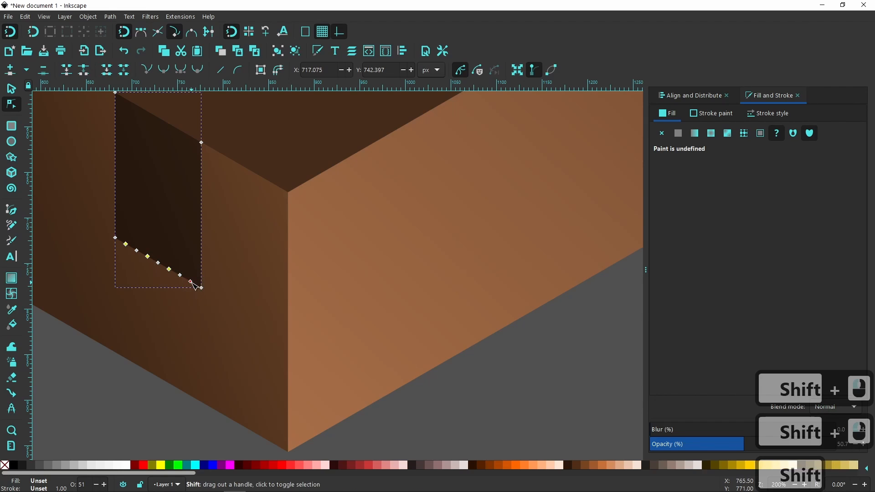
shift+click(191, 281)
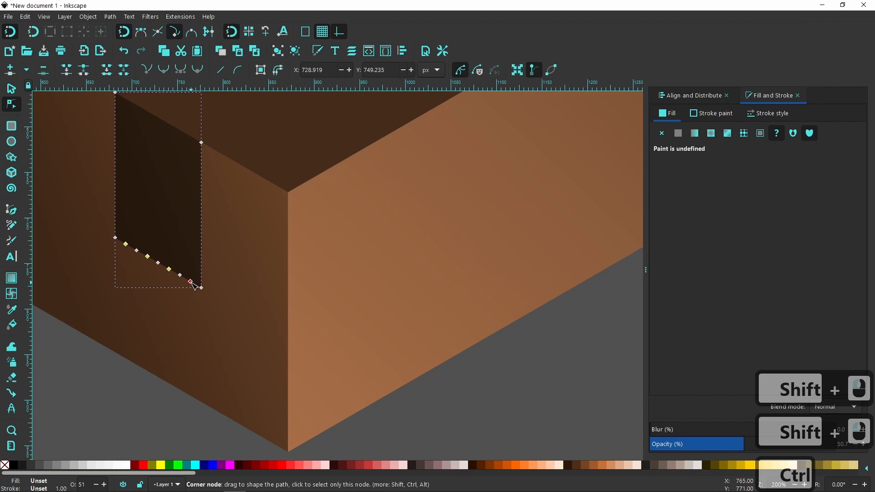
drag(192, 283, 193, 275)
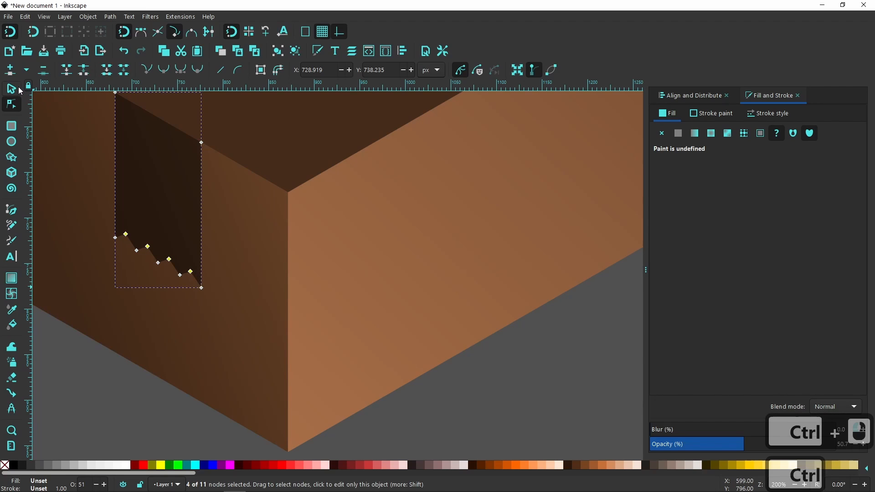
Set the jagged strip's opacity to 100% and fill it with the light brown sampled near the long outer side's lower front corner.
click(17, 91)
click(157, 214)
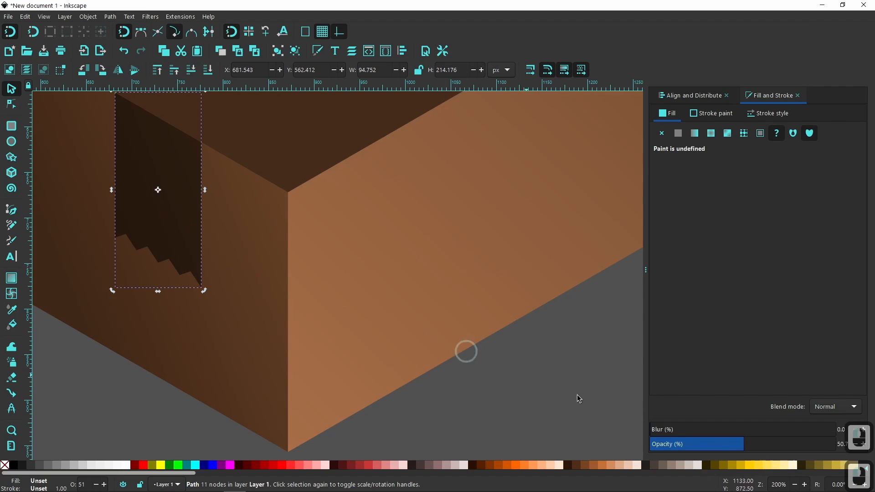
drag(748, 444, 839, 444)
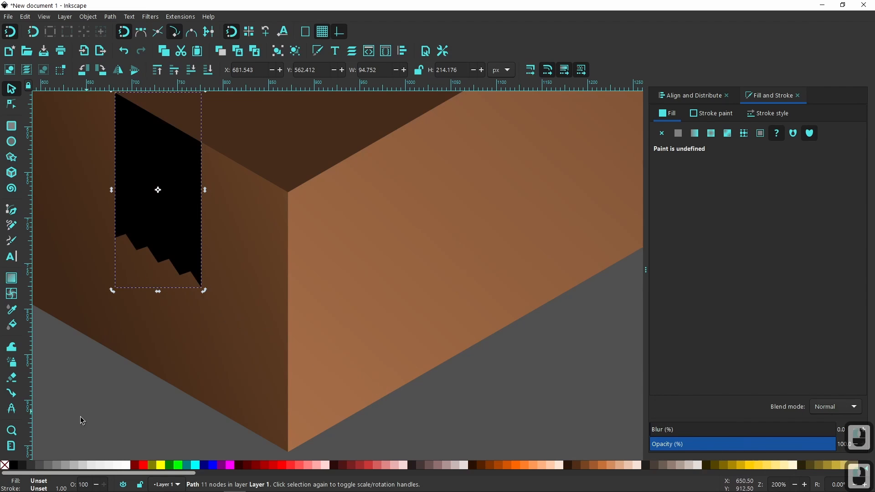
click(11, 310)
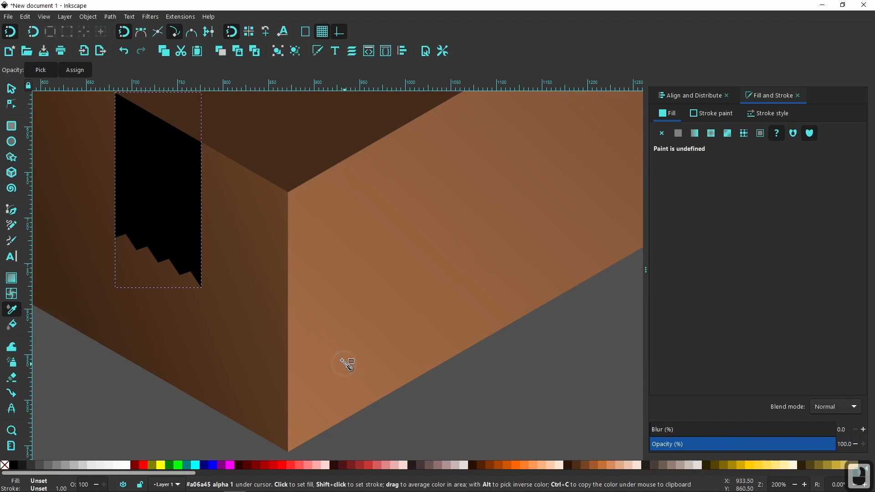
click(267, 279)
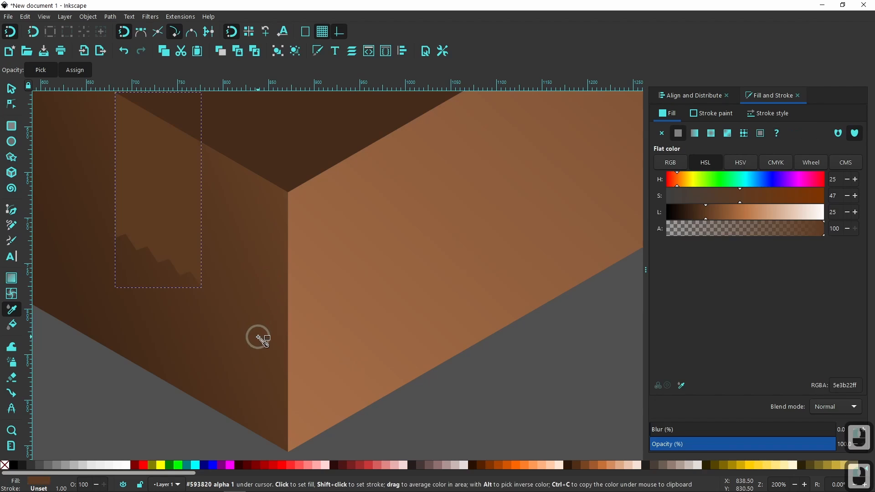
ctrl+scroll(260, 339, down, 1)
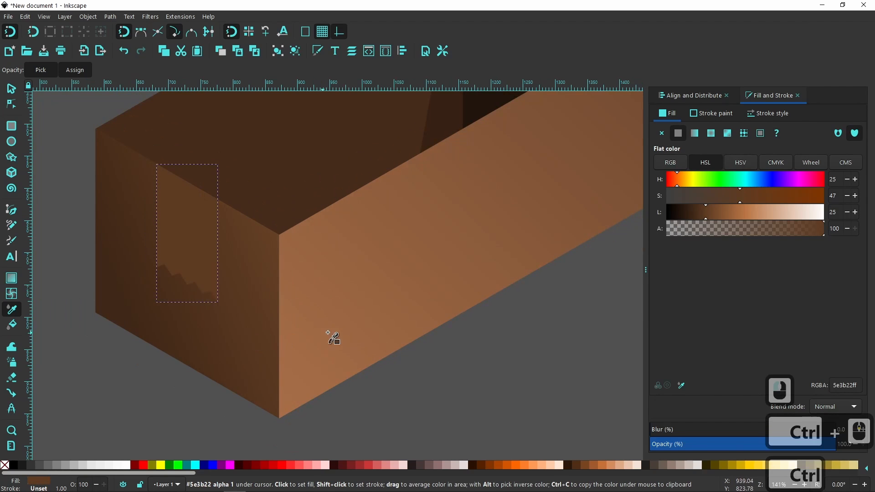
click(321, 357)
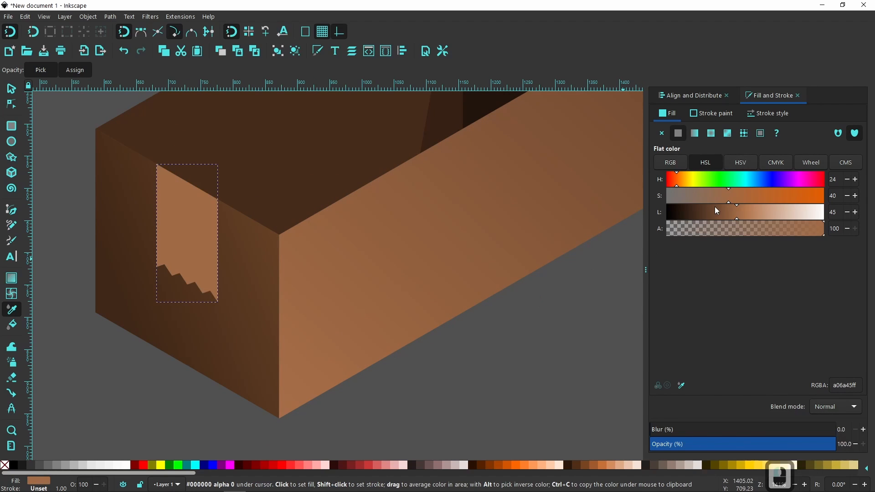
Mute and darken the tape strip's fill to HSL saturation 21 and lightness 37.
mouse_move(737, 212)
mouse_down()
mouse_move(745, 213)
mouse_move(733, 214)
mouse_up()
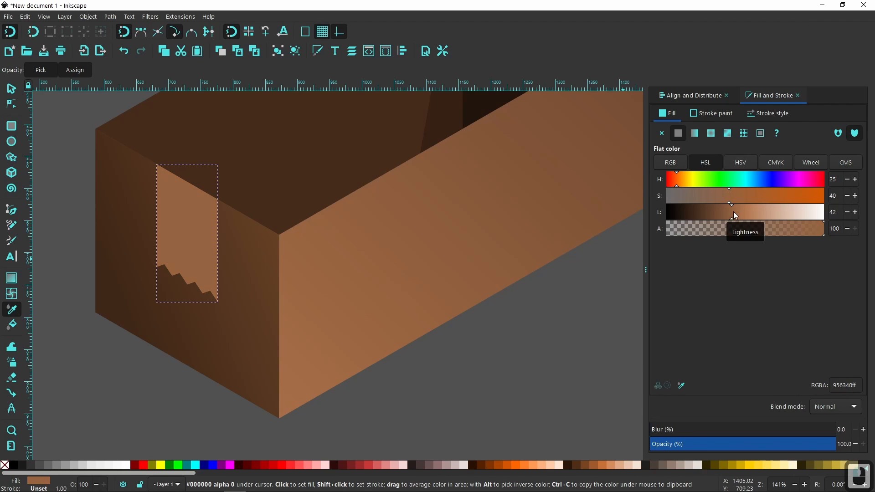
click(731, 195)
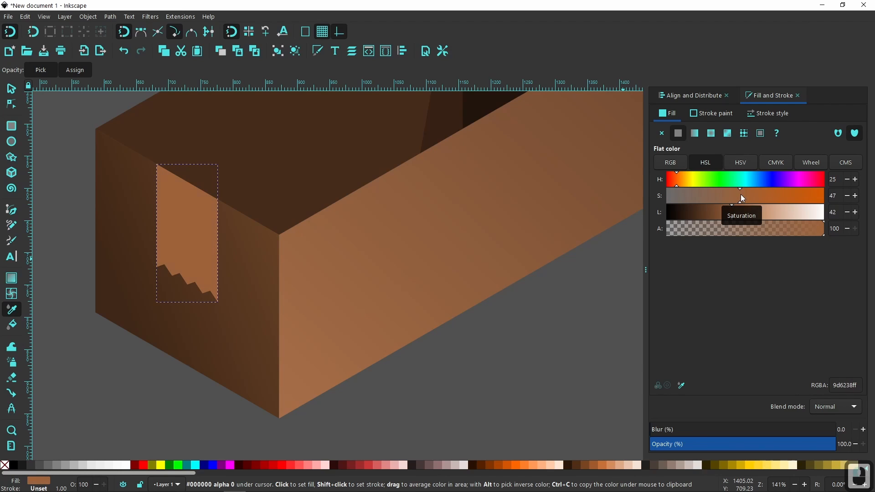
drag(730, 195, 709, 196)
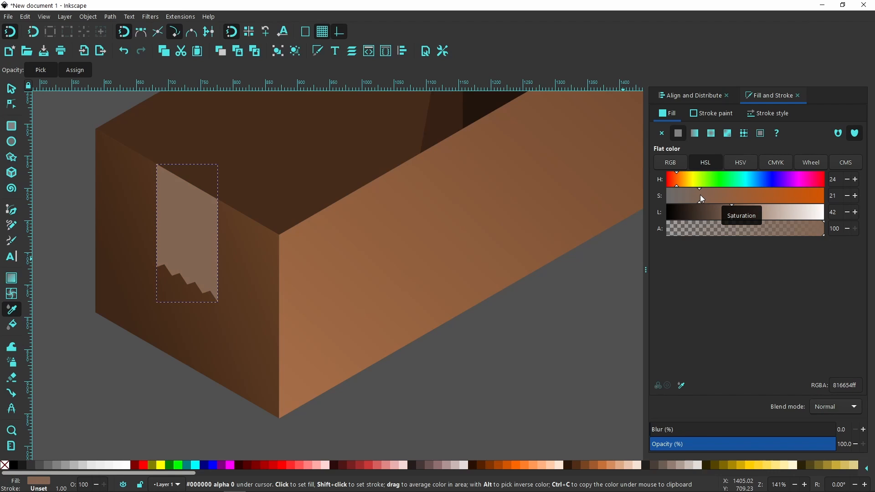
drag(730, 212, 726, 212)
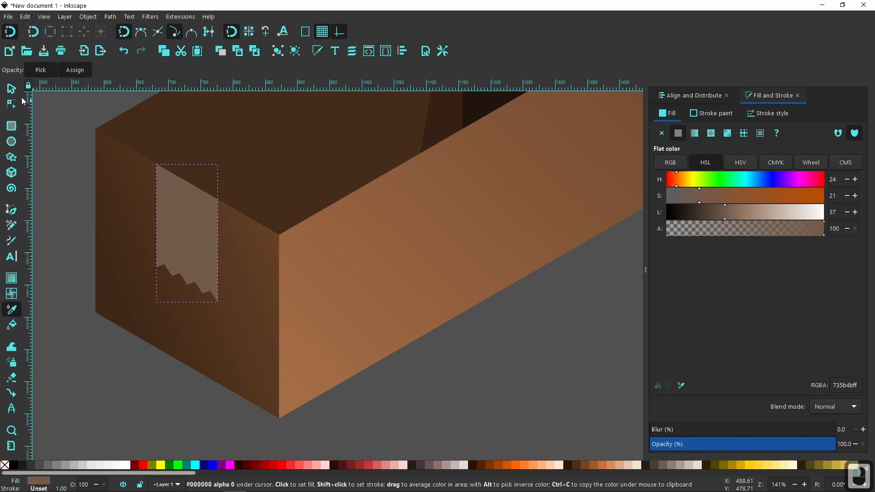
click(10, 88)
click(523, 378)
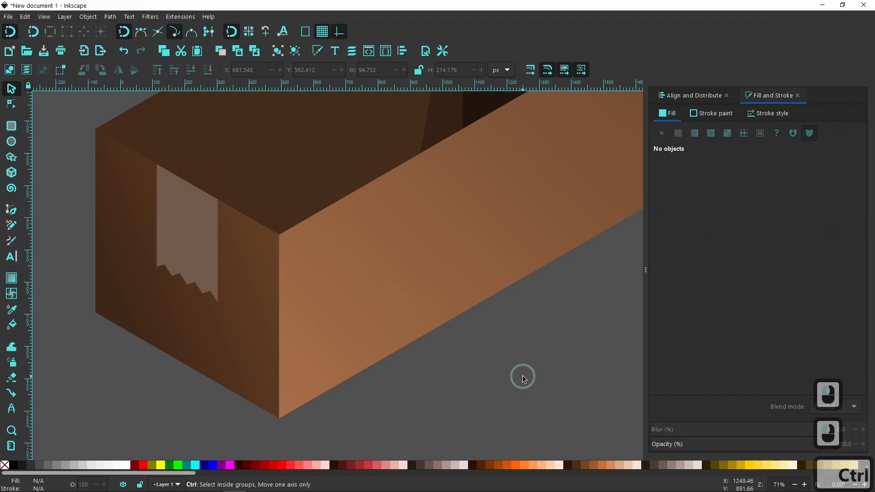
scroll(523, 377, down, 2)
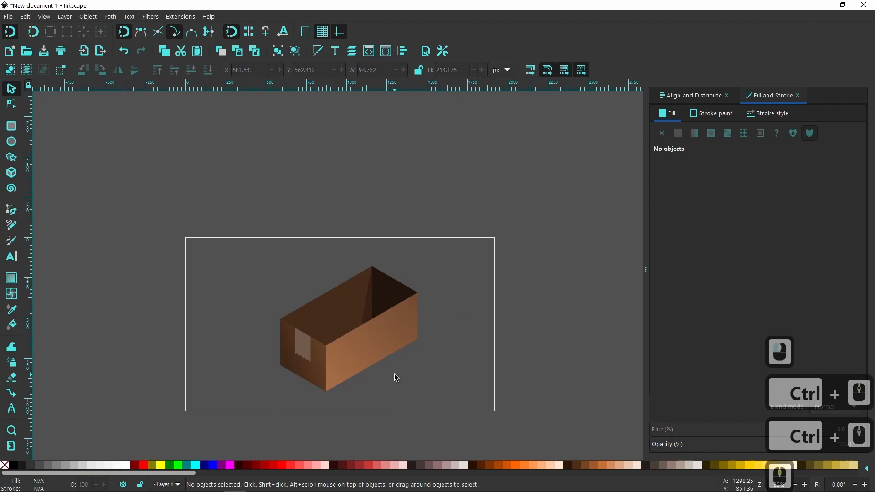
Scale the tape strip down proportionally from its upper-left corner to about 63 px wide and 142 px high.
click(304, 348)
scroll(310, 360, up, 3)
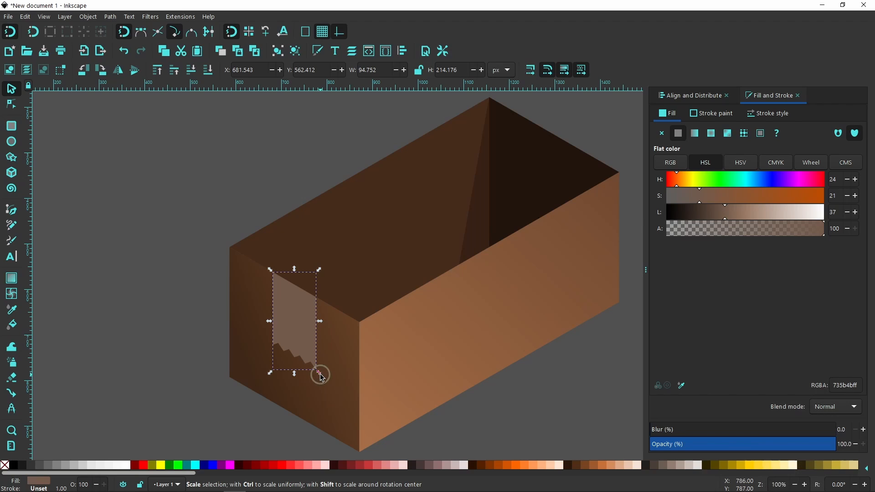
click(320, 374)
drag(320, 374, 306, 351)
click(194, 392)
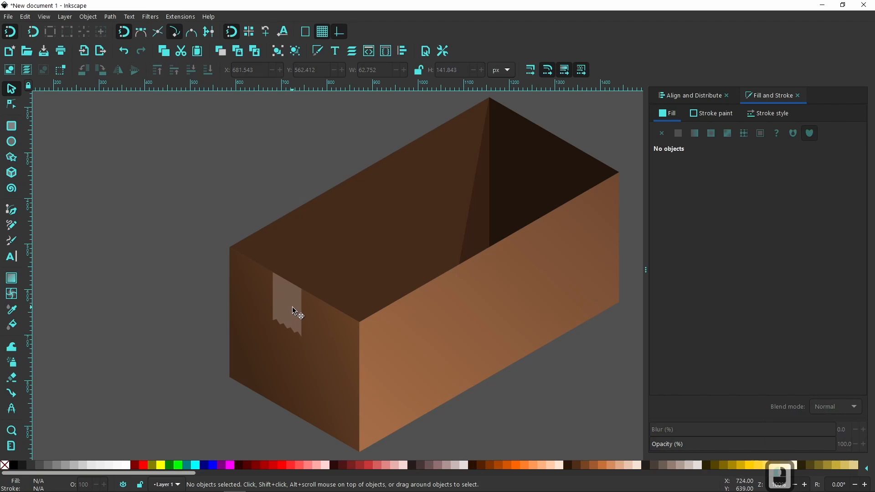
Lengthen the tape strip by moving all nine nodes of its jagged lower edge 40 px straight down.
click(13, 106)
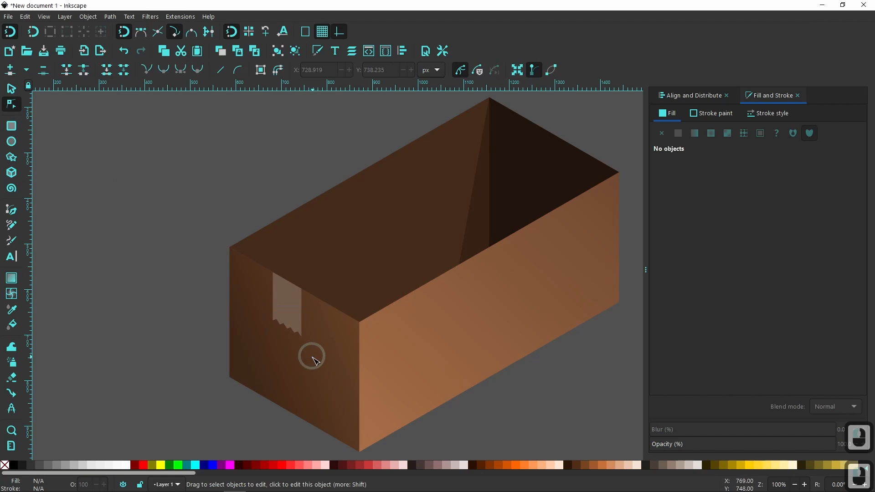
click(294, 319)
drag(266, 299, 308, 368)
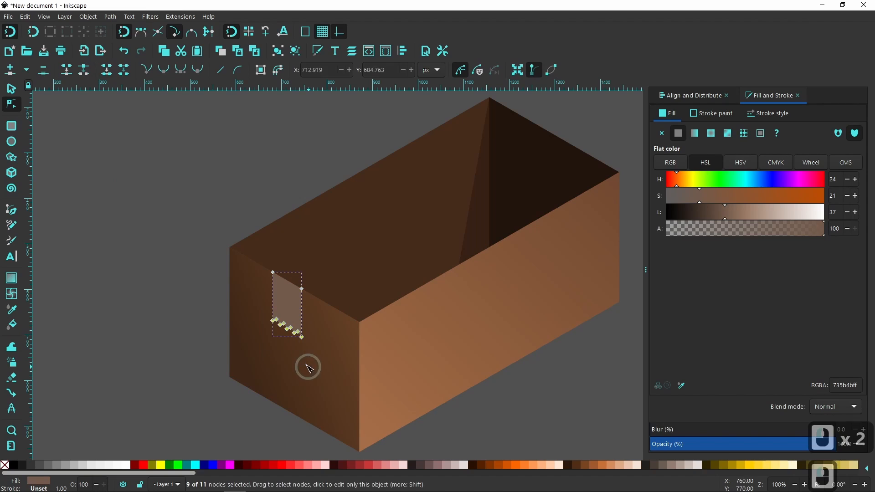
drag(301, 337, 303, 357)
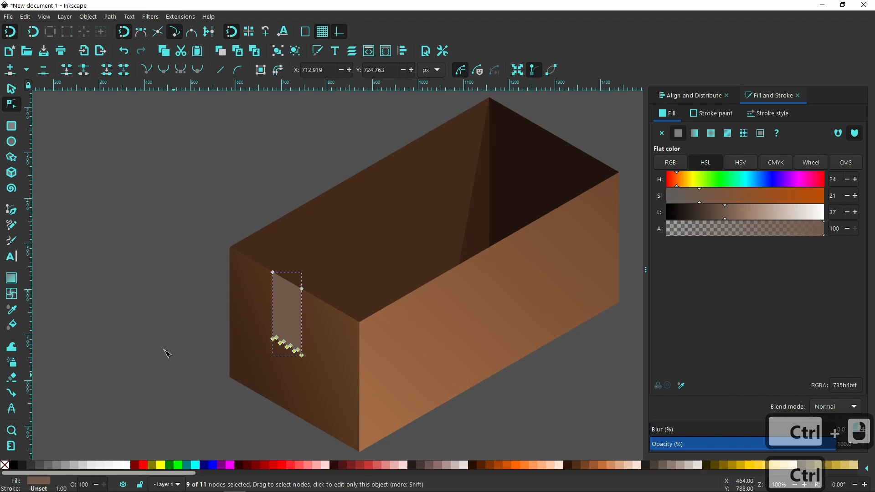
click(11, 88)
click(145, 342)
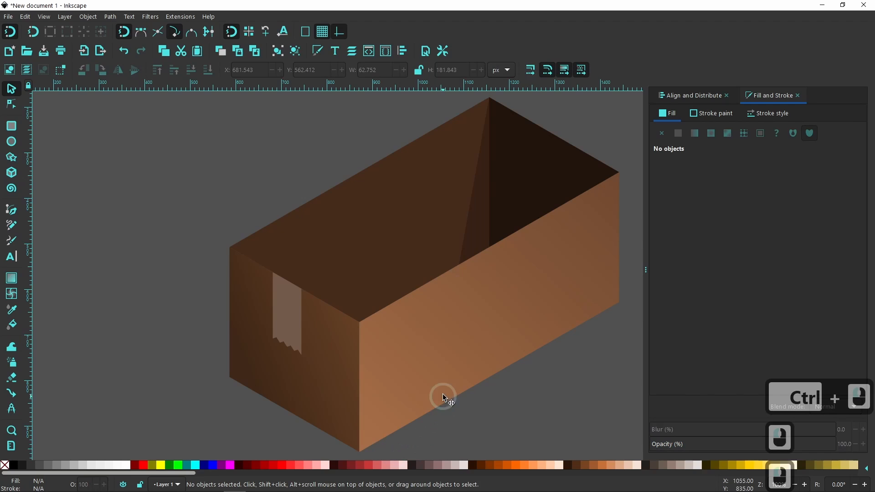
Draw a closed four-node flap outline about 571 × 226 px on the short side's upper edge, with its outer edge parallel to that edge.
drag(443, 395, 417, 345)
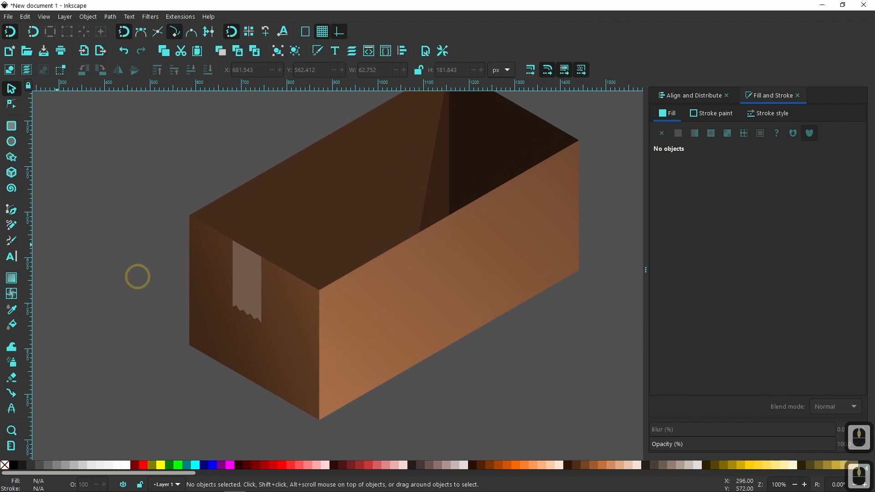
click(12, 210)
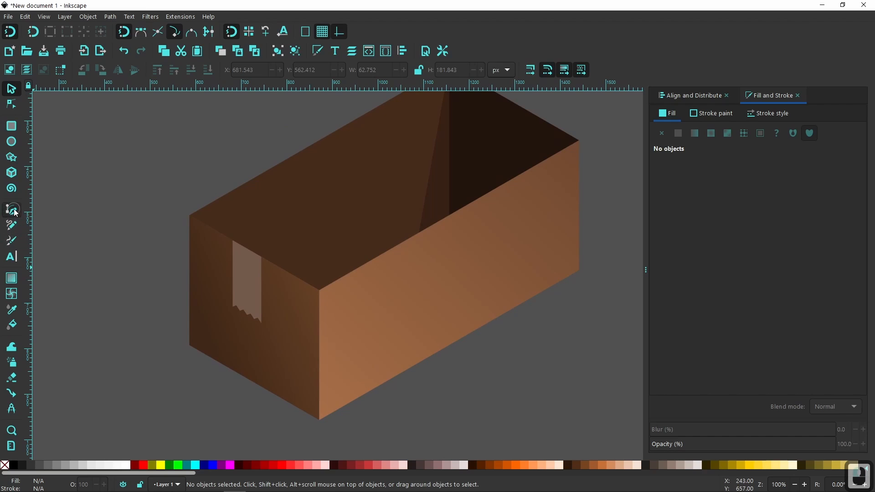
click(319, 291)
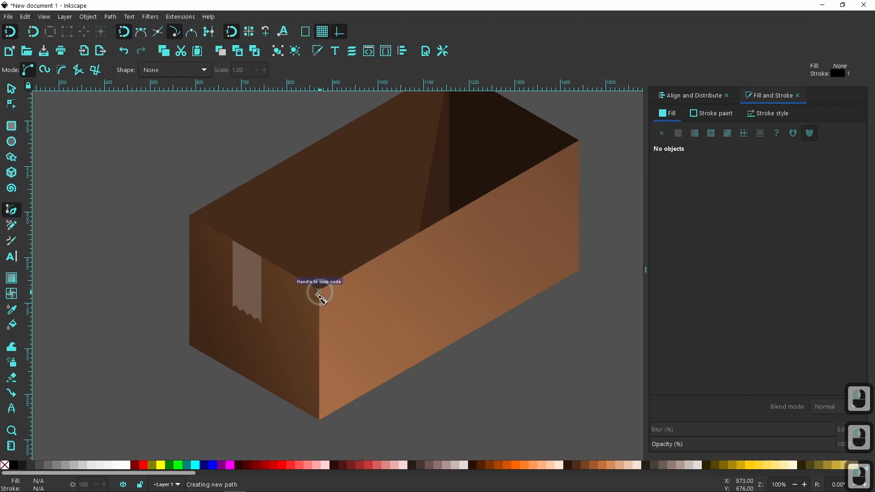
click(238, 295)
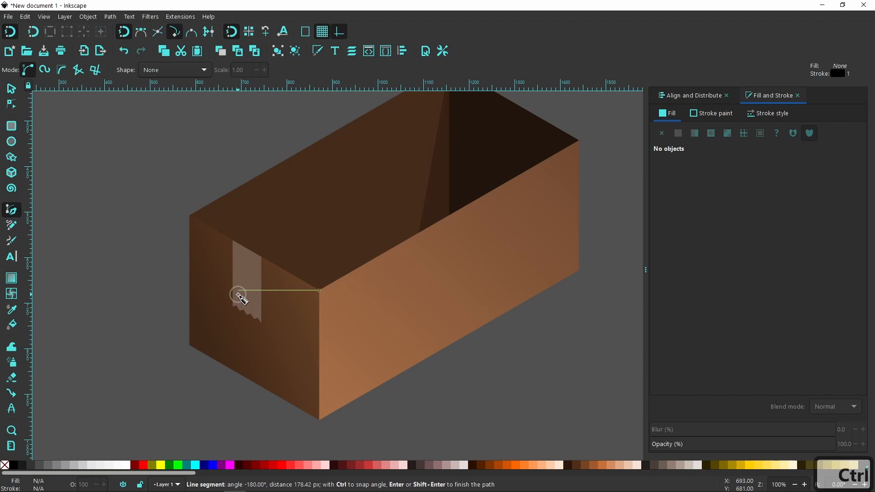
ctrl+click(68, 178)
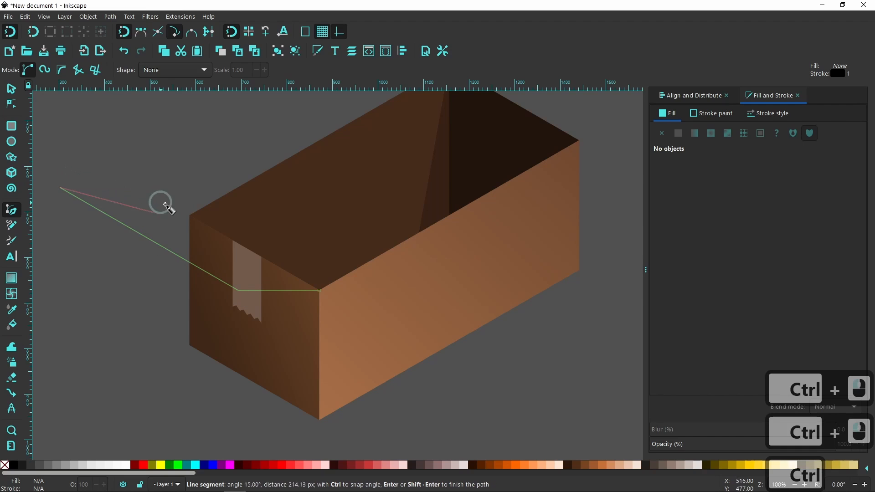
click(190, 215)
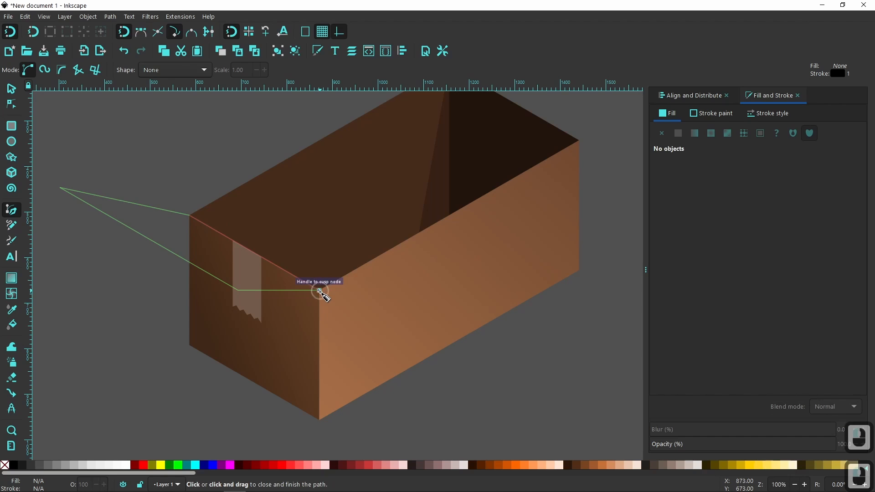
click(321, 290)
drag(171, 368, 268, 368)
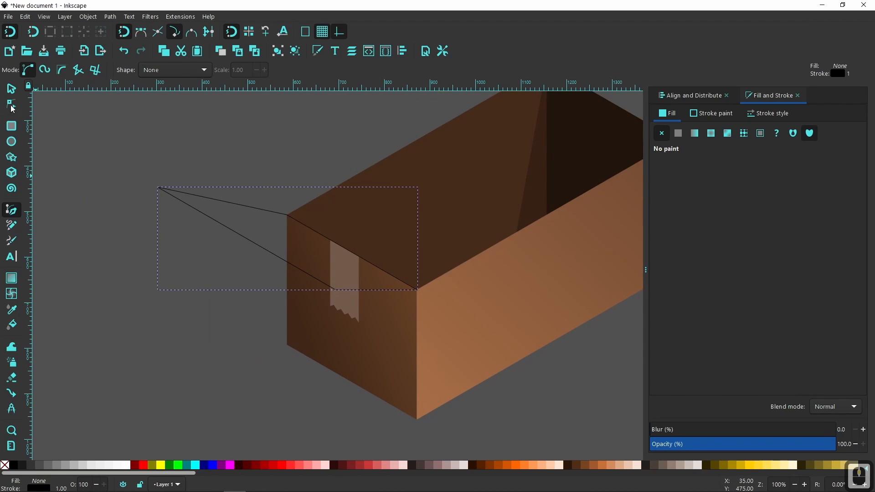
click(12, 89)
click(237, 381)
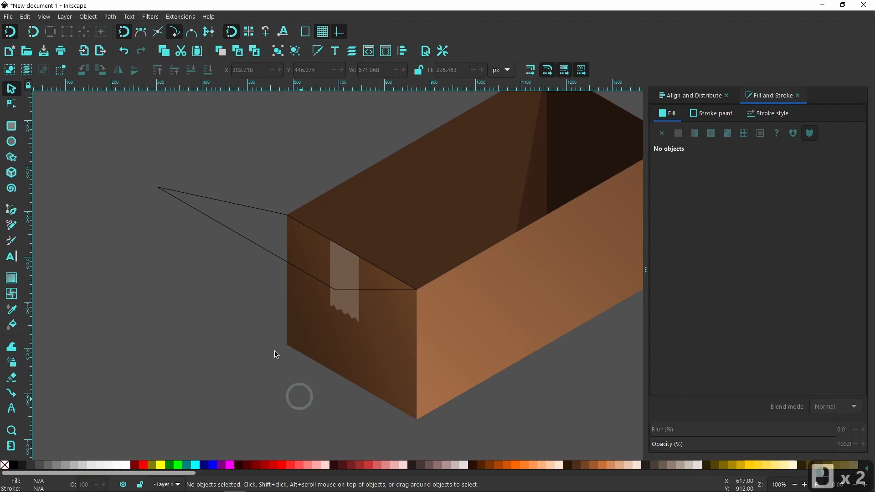
Duplicate the flap outline and snap the copy's lower-right corner node to the short side's upper-left corner.
click(224, 229)
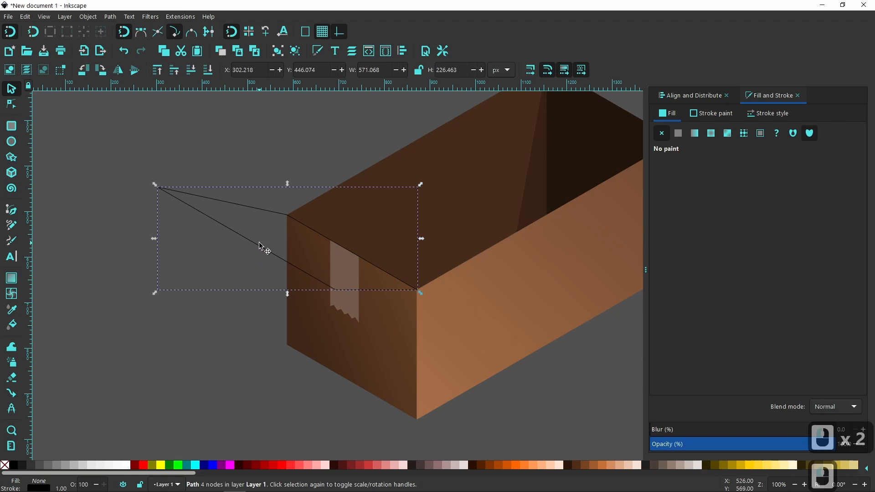
right_click(259, 247)
click(276, 290)
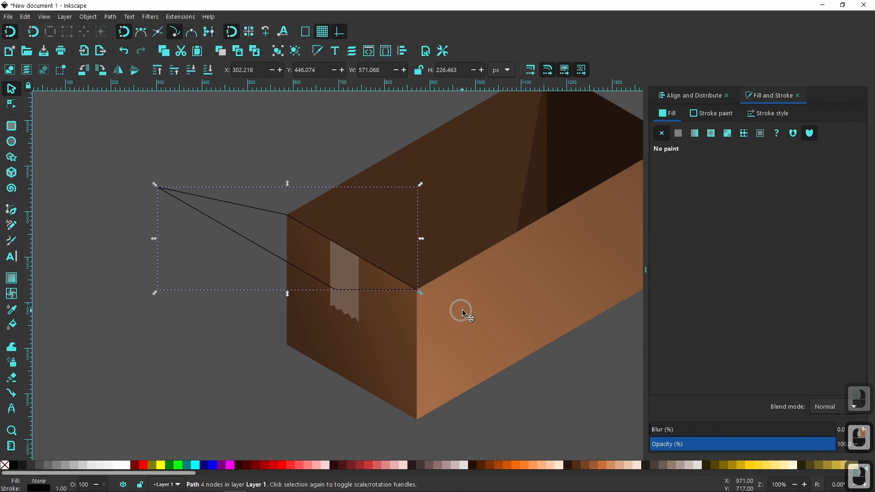
click(420, 293)
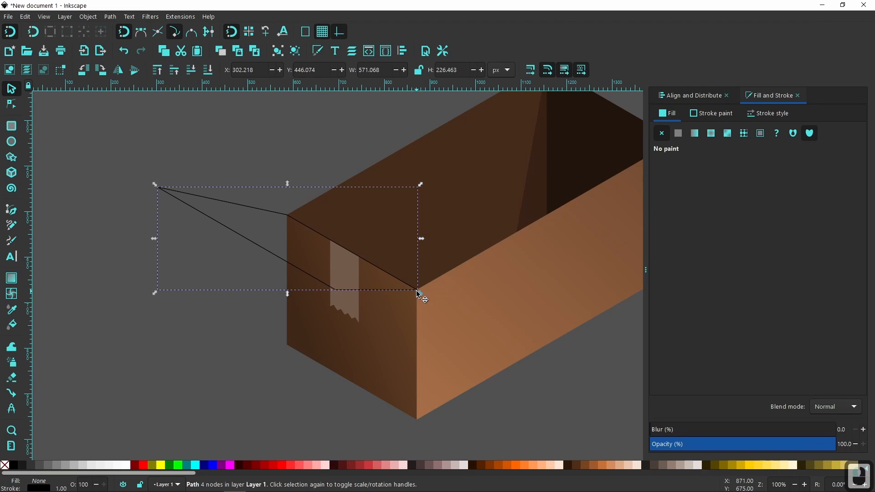
drag(415, 289, 287, 214)
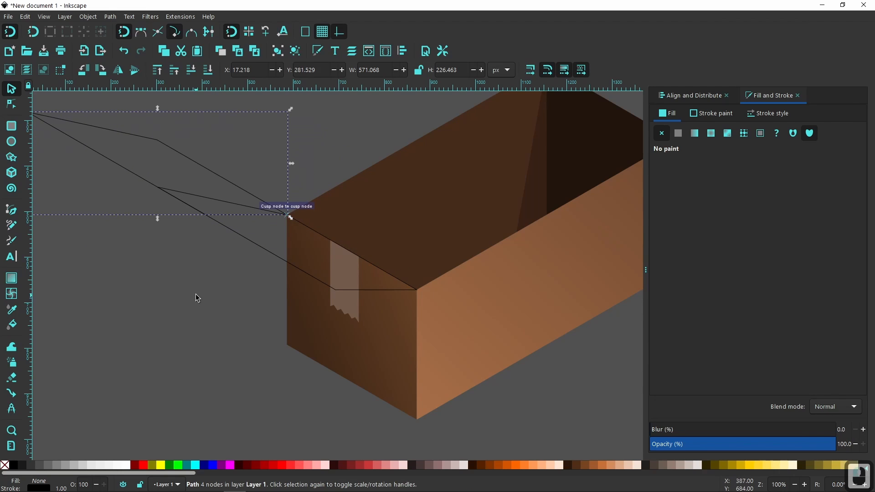
Subtract the duplicated flap outline from the original outline with Difference, leaving a single four-node flap on the short side's upper edge.
click(193, 276)
click(92, 150)
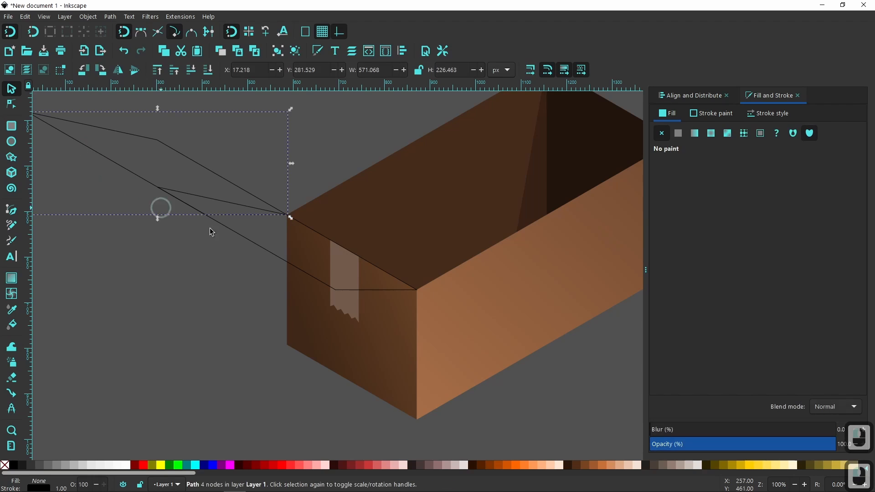
shift+click(255, 242)
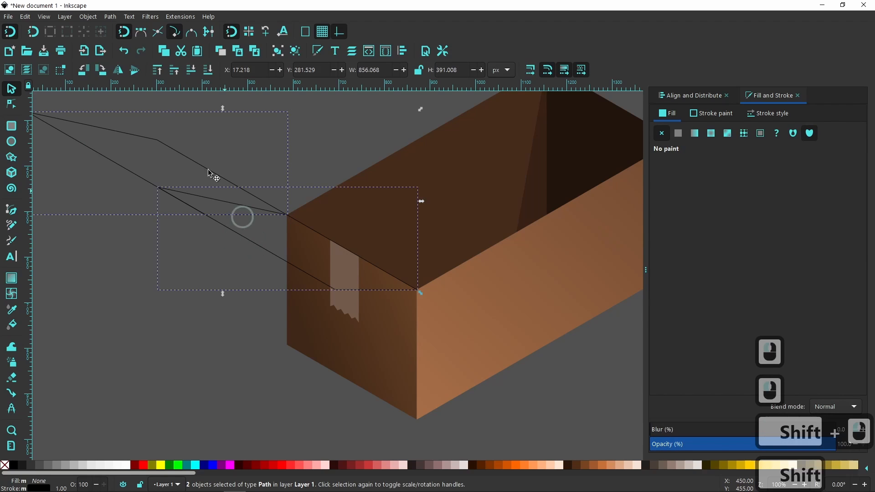
click(111, 17)
click(128, 74)
click(218, 314)
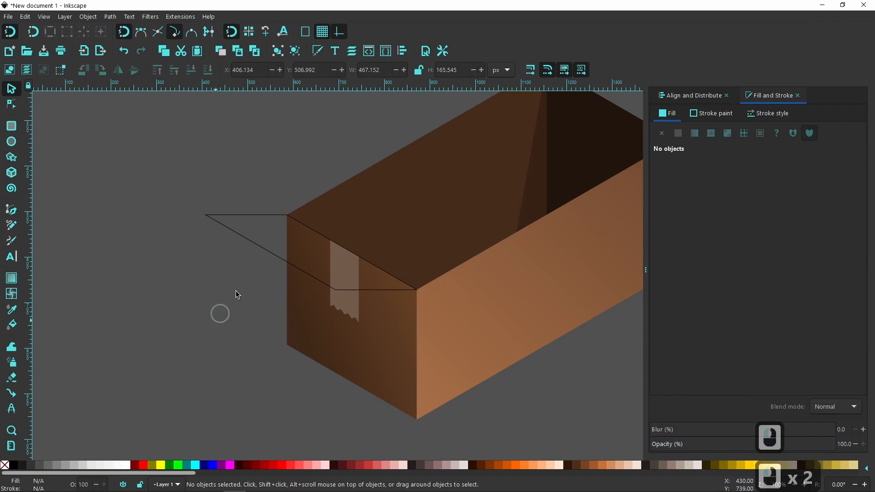
click(250, 242)
click(130, 374)
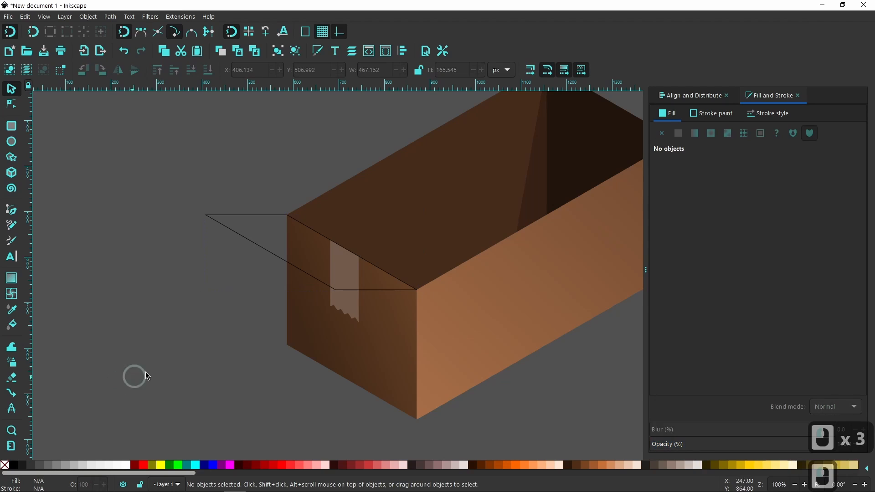
Remove the flap's stroke and fill it with the long side's existing linear gradient 24454.
drag(170, 357, 125, 343)
click(194, 223)
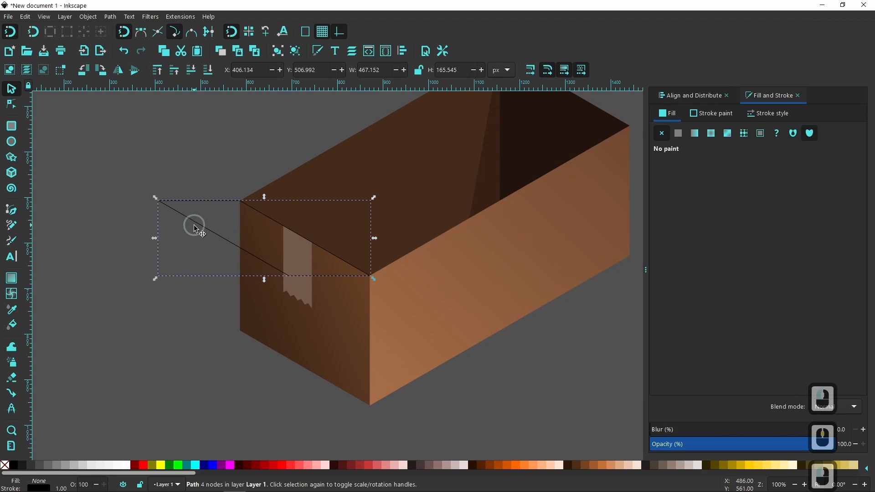
shift+click(4, 465)
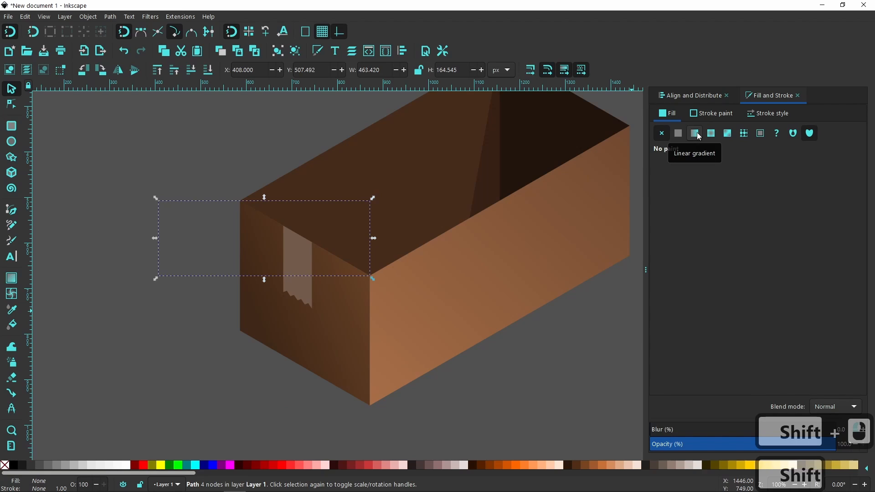
click(696, 135)
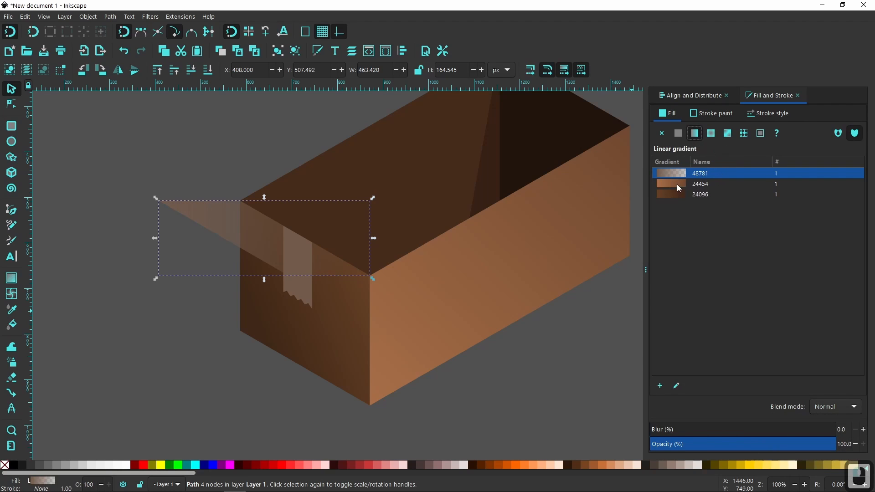
click(671, 183)
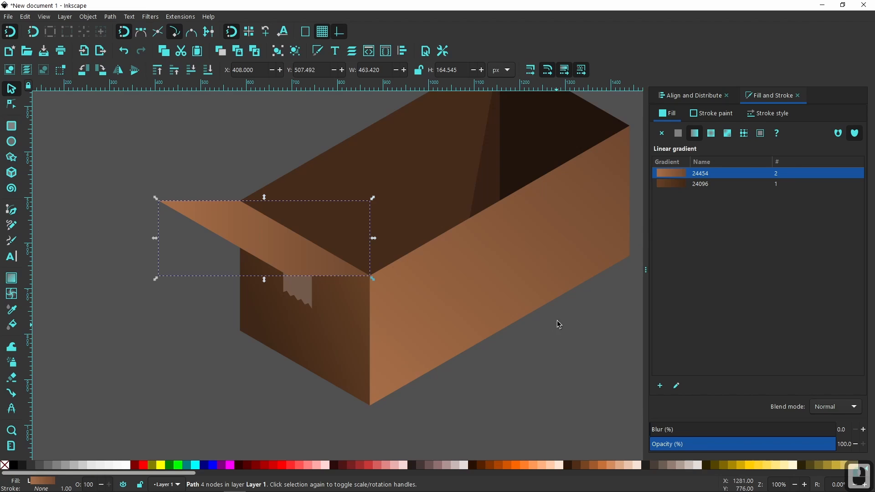
Shorten and tilt the flap's gradient across its middle, from light brown near the outer edge to darker brown near the fold.
click(11, 279)
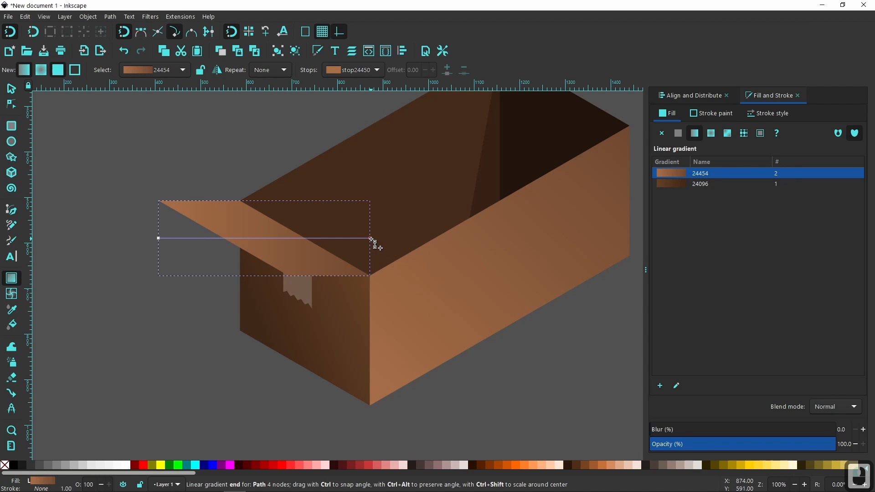
drag(371, 238, 302, 235)
click(164, 245)
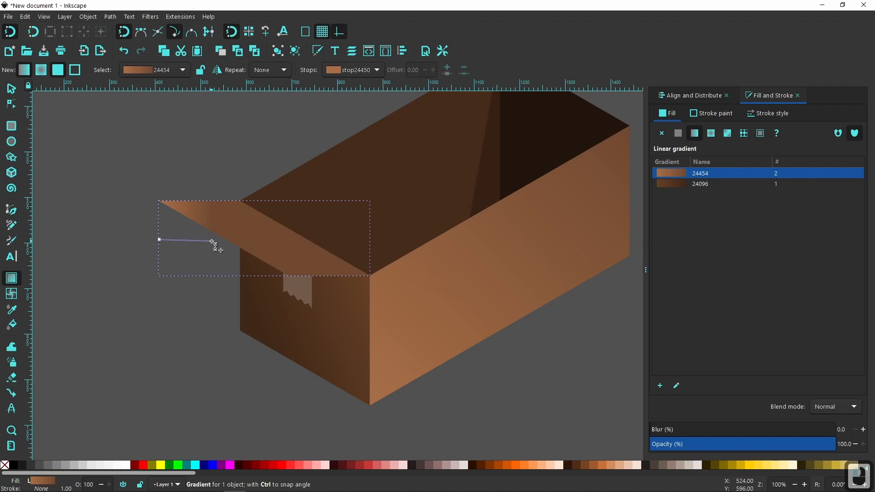
drag(301, 237, 311, 242)
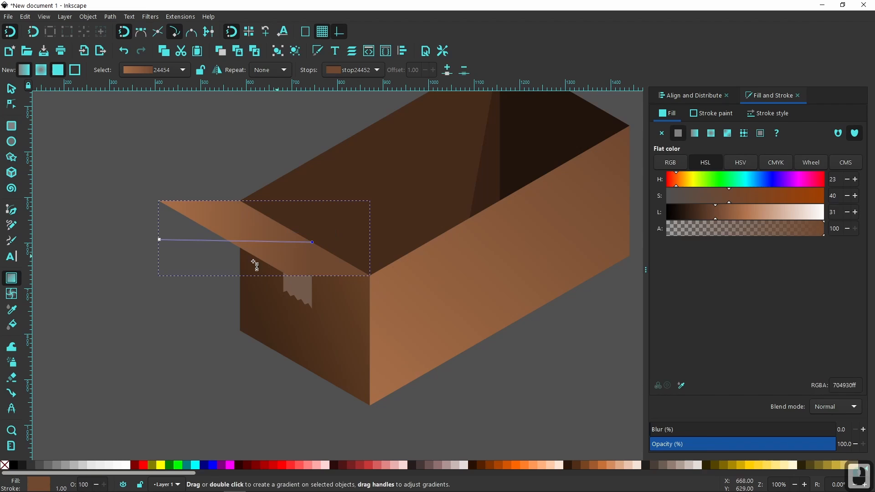
drag(160, 240, 249, 260)
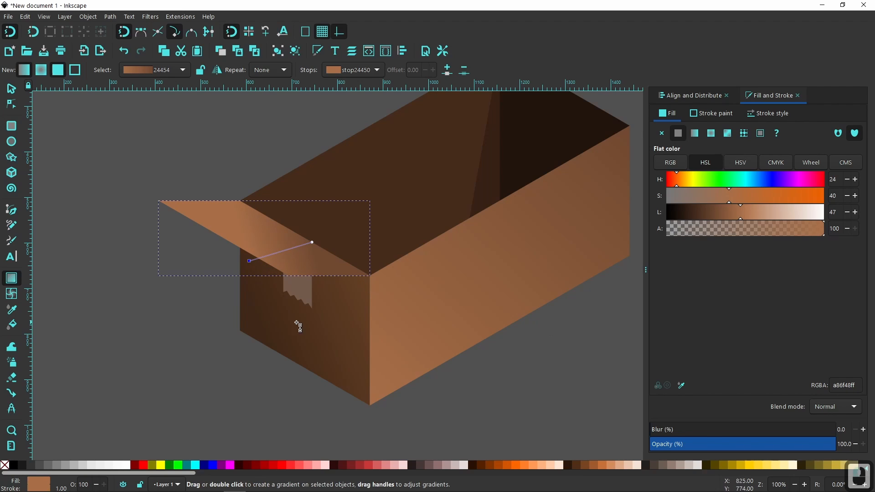
click(12, 89)
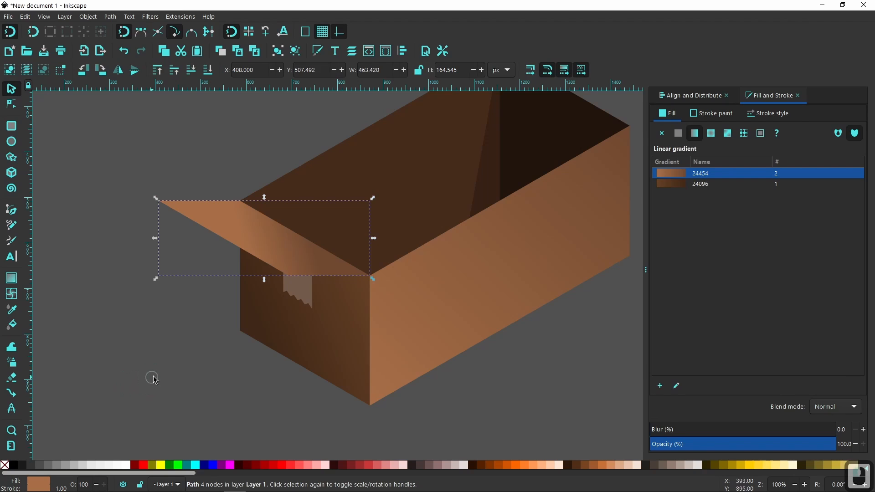
click(471, 357)
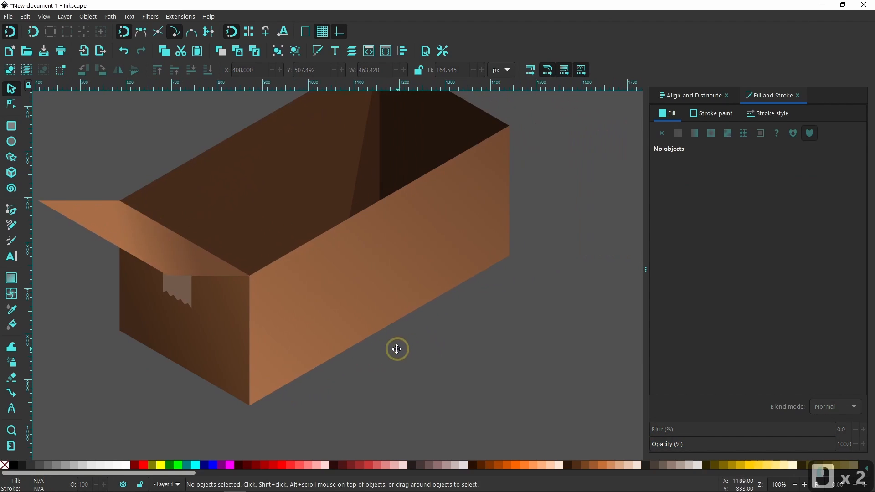
scroll(415, 336, down, 2)
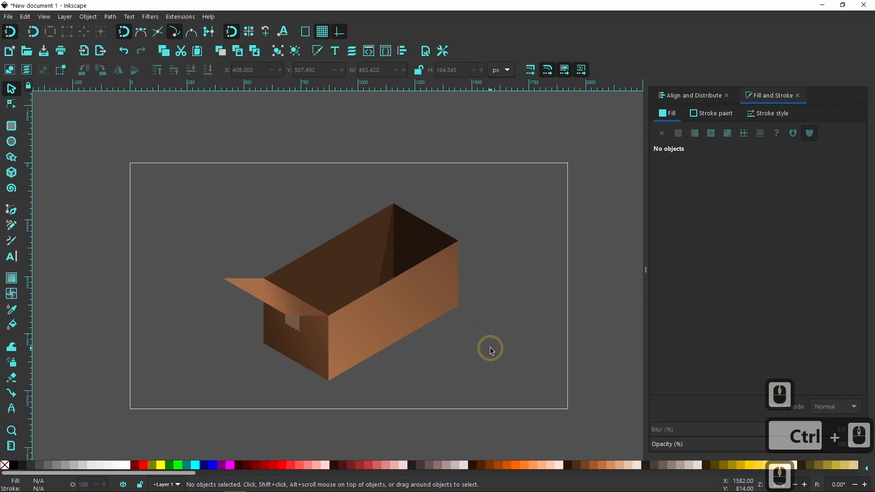